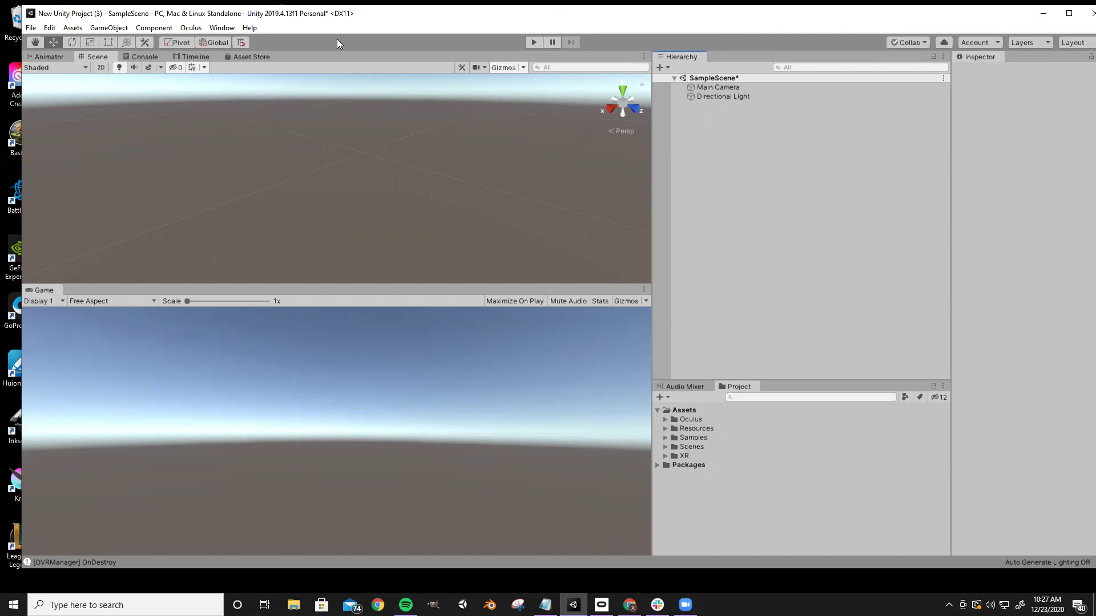
drag(336, 39, 338, 38)
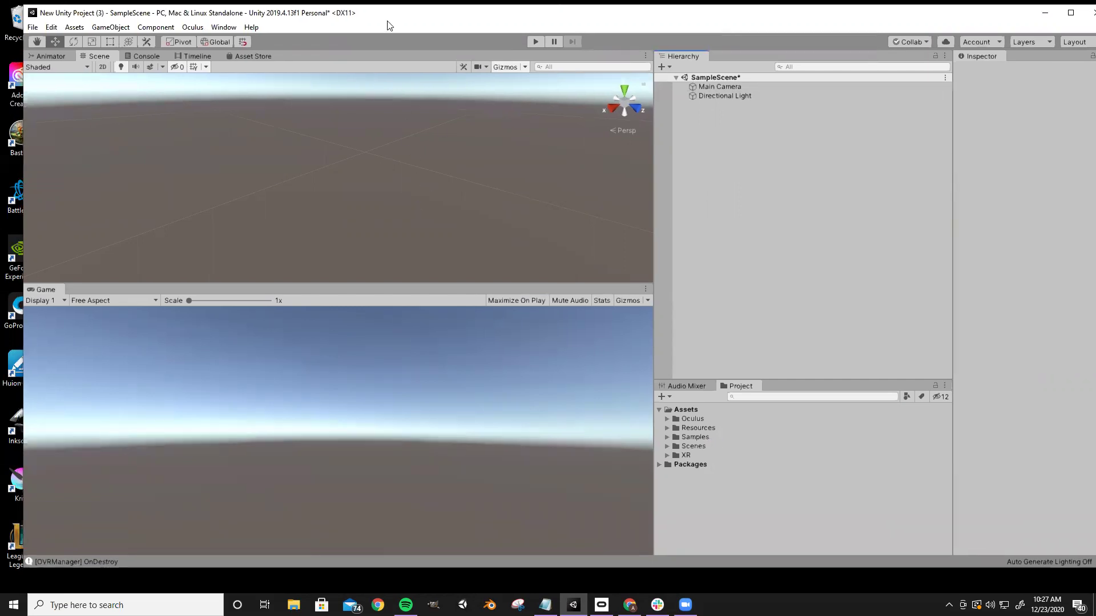
drag(388, 21, 374, 23)
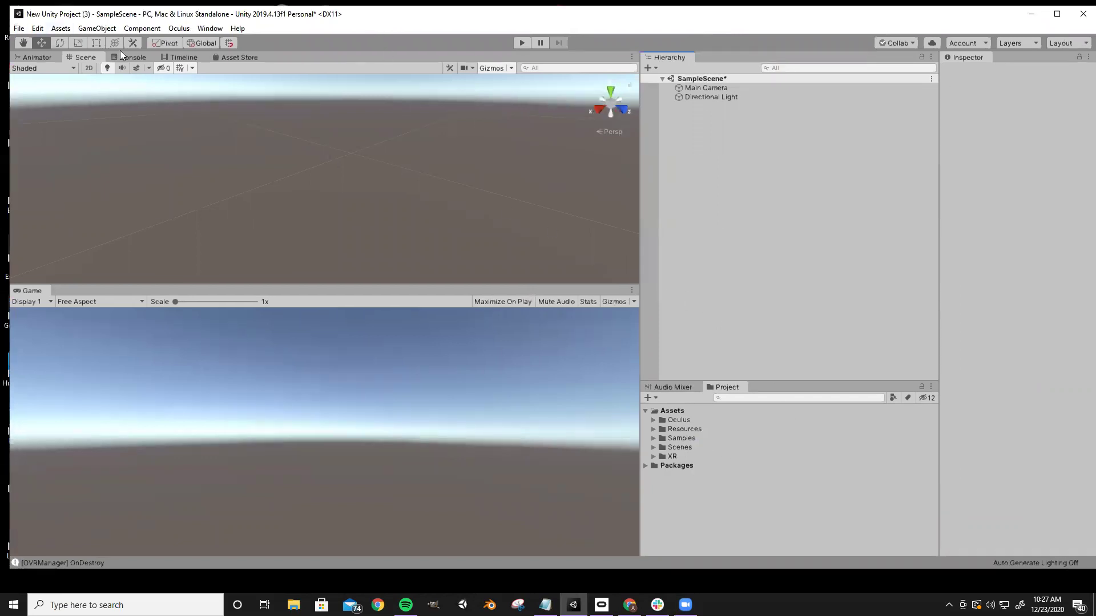
Open the Package Manager and examine the Oculus Android, Oculus Desktop and Oculus XR Plugin packages in the Unity Registry
click(220, 29)
click(250, 100)
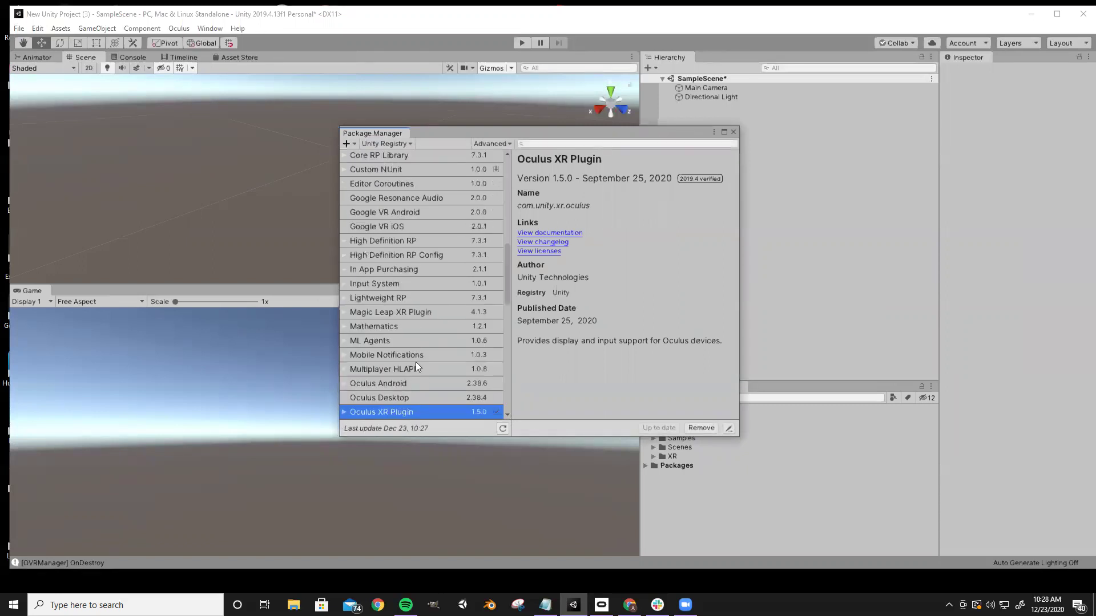
scroll(397, 396, down, 4)
click(397, 396)
scroll(406, 396, up, 2)
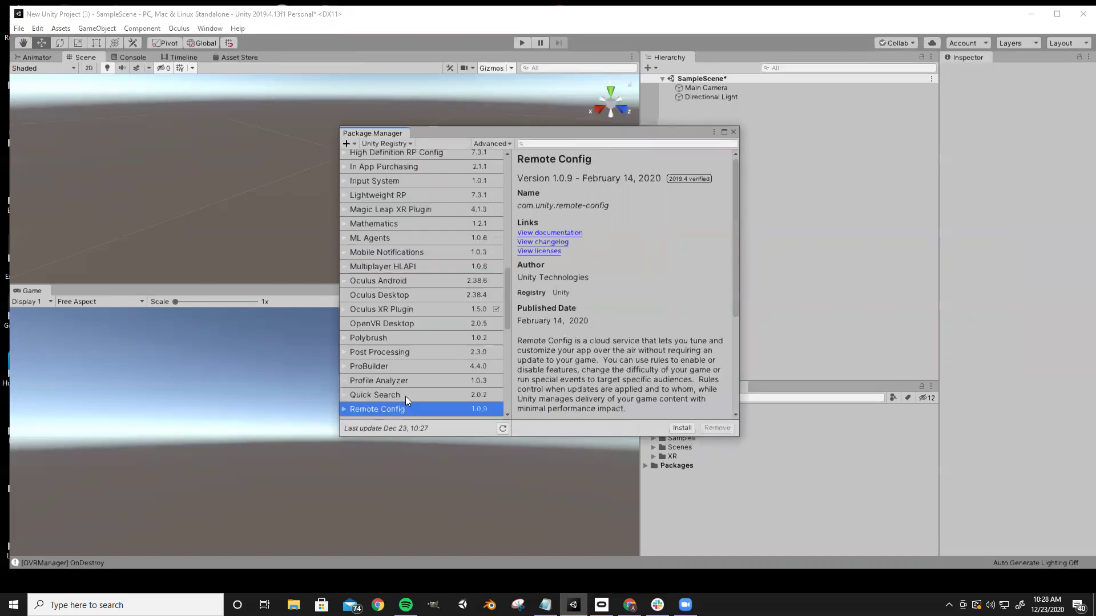
click(409, 330)
click(415, 318)
click(419, 328)
scroll(614, 337, down, 1)
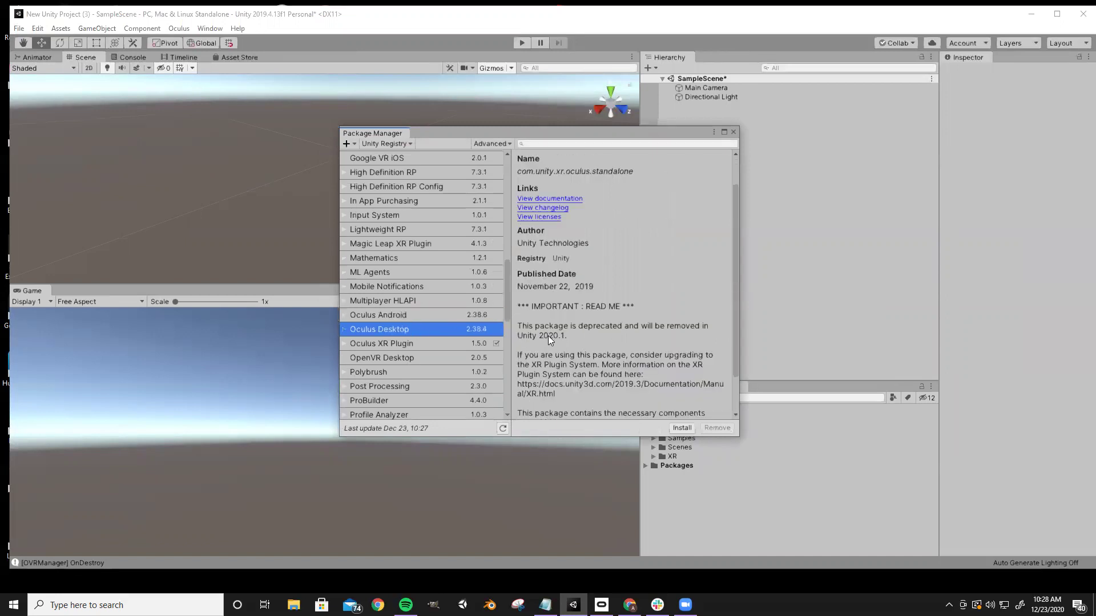
click(423, 318)
click(426, 330)
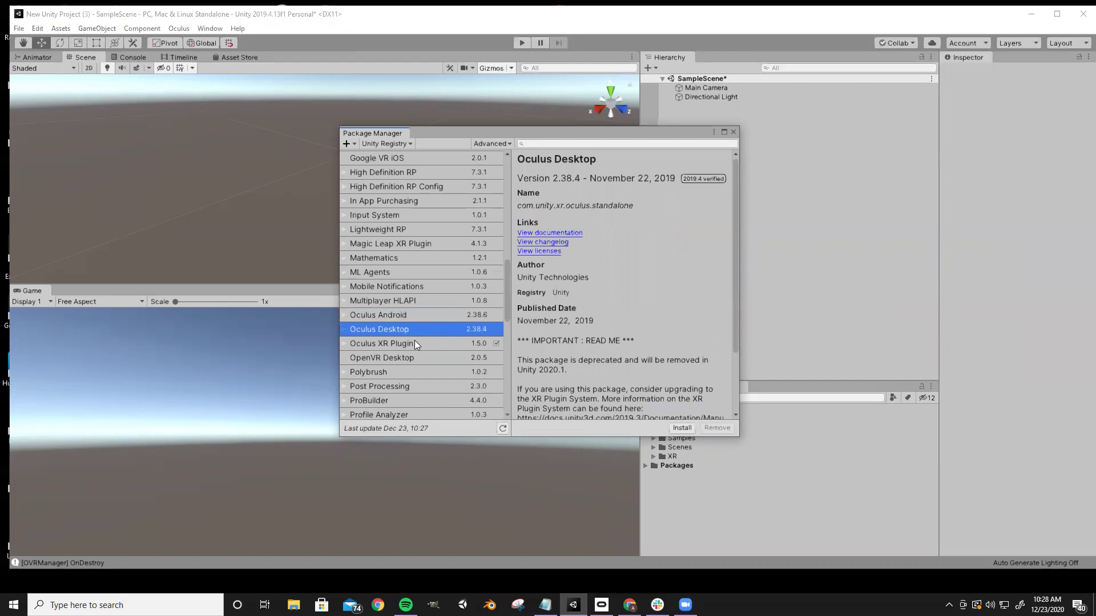
click(408, 345)
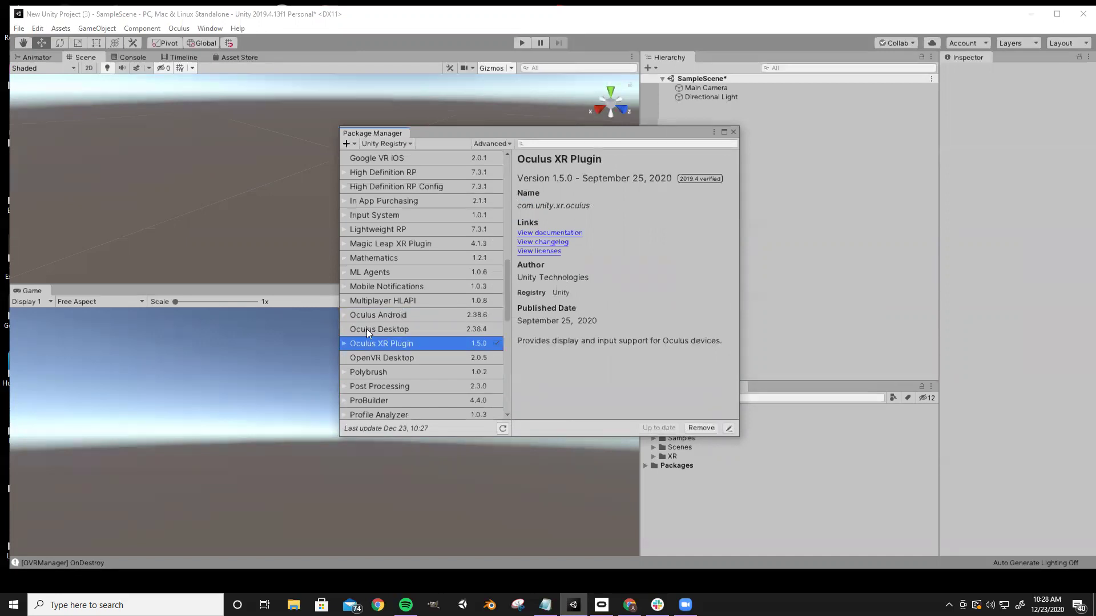
Open the XR Plugin Management package and import its Example XR Management implementation sample again
scroll(391, 321, down, 10)
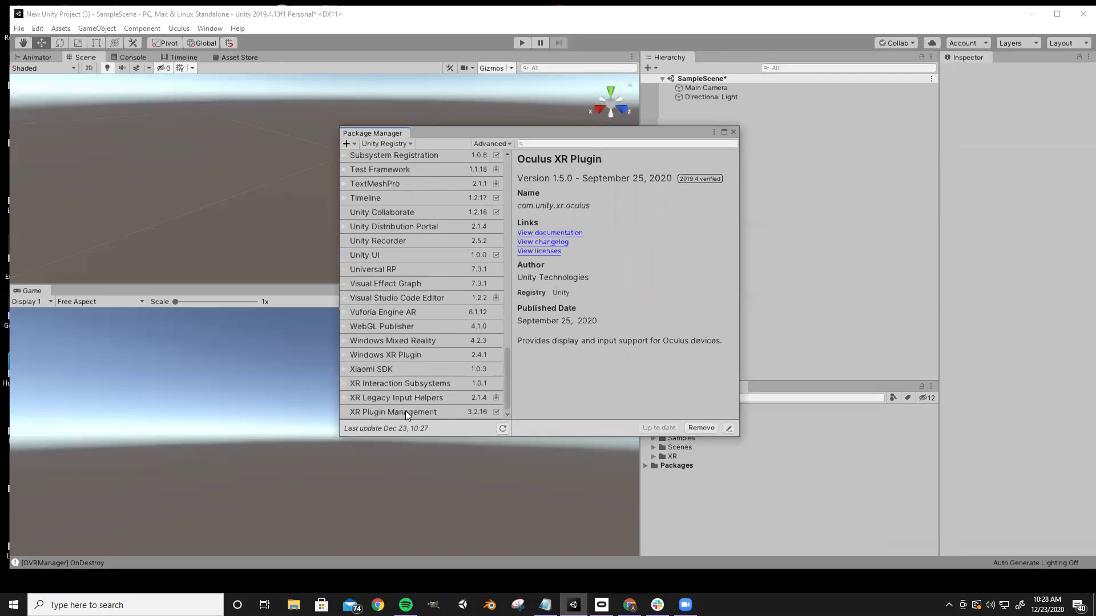
click(407, 412)
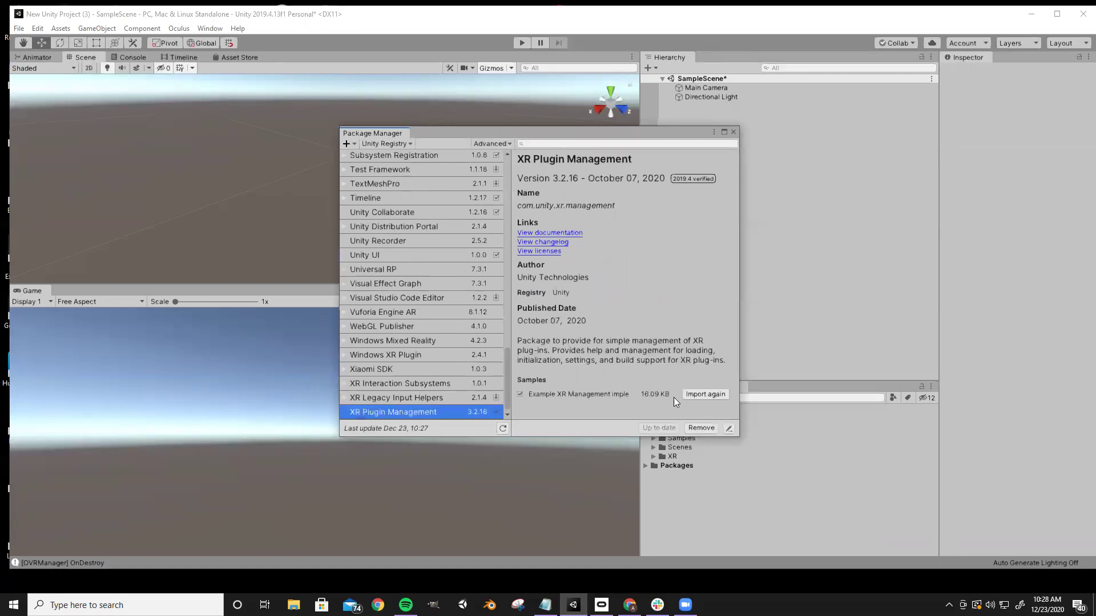
click(702, 394)
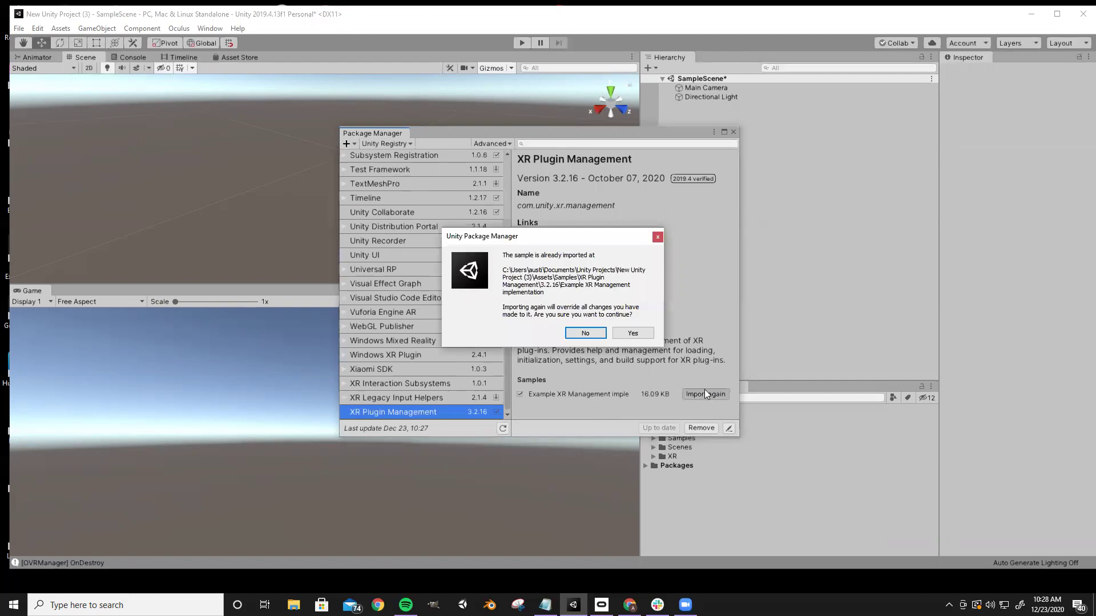
click(657, 238)
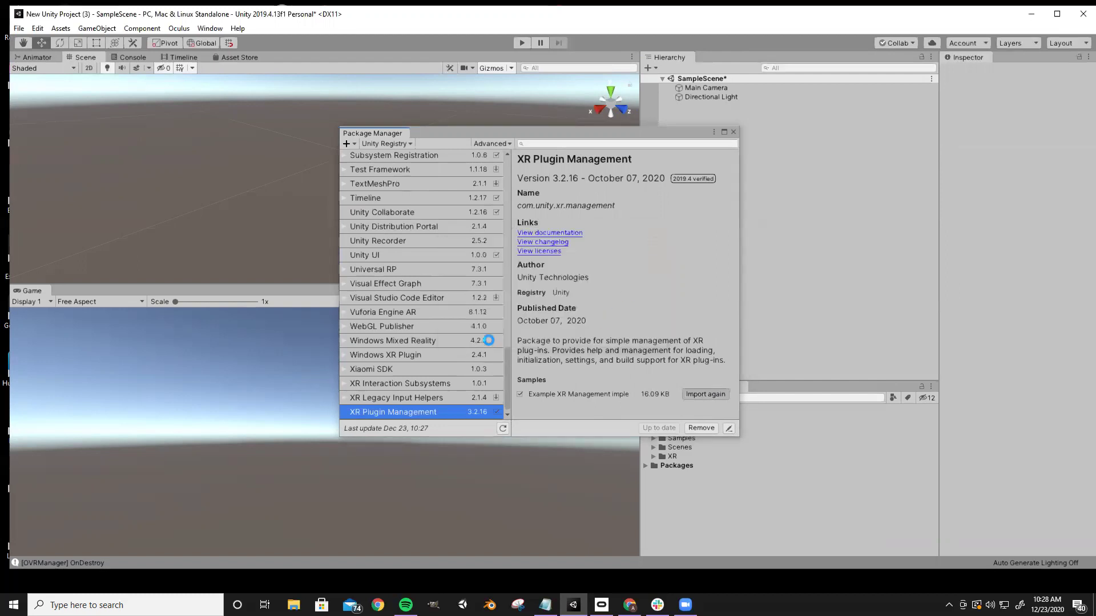
Check the Oculus XR Plugin package details once more and close the Package Manager
scroll(423, 315, up, 5)
scroll(415, 303, up, 4)
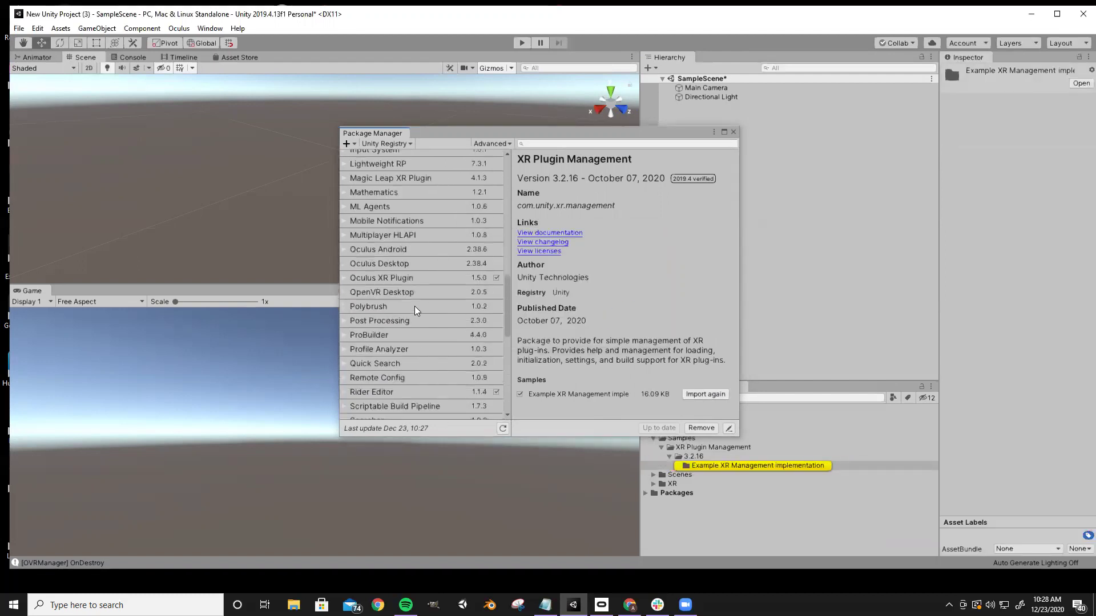
click(377, 277)
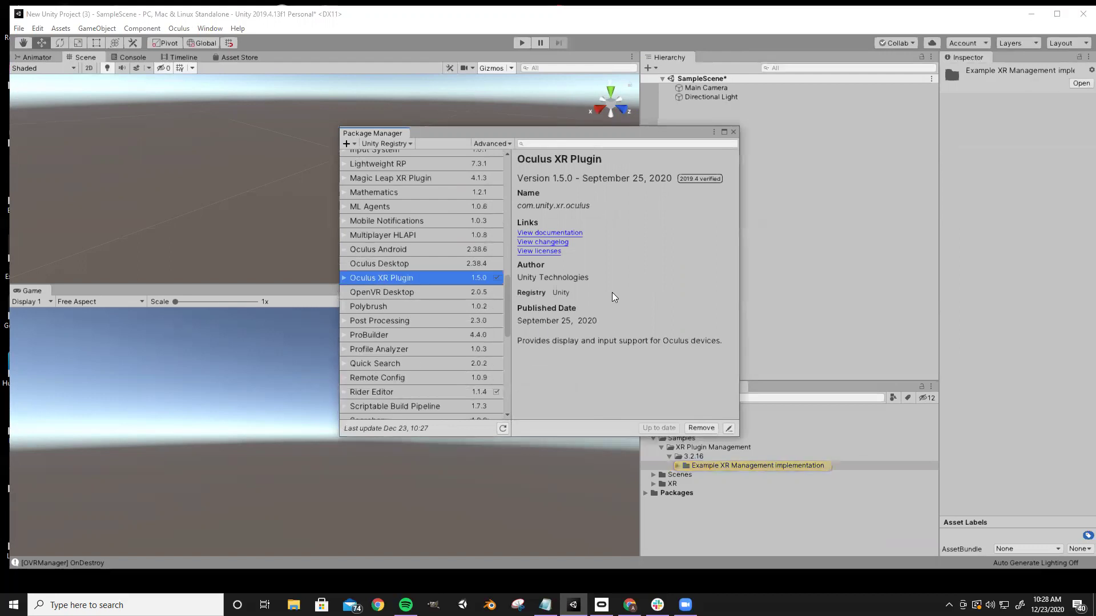
click(735, 131)
Collapse the Samples folder in the project assets, leaving no asset selected
click(652, 437)
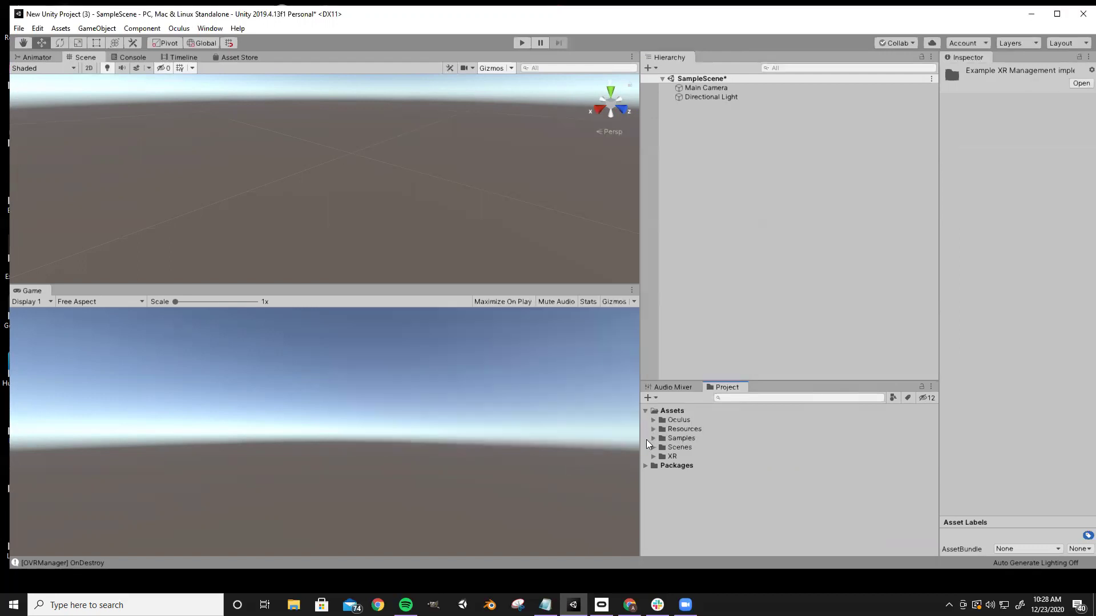
click(670, 456)
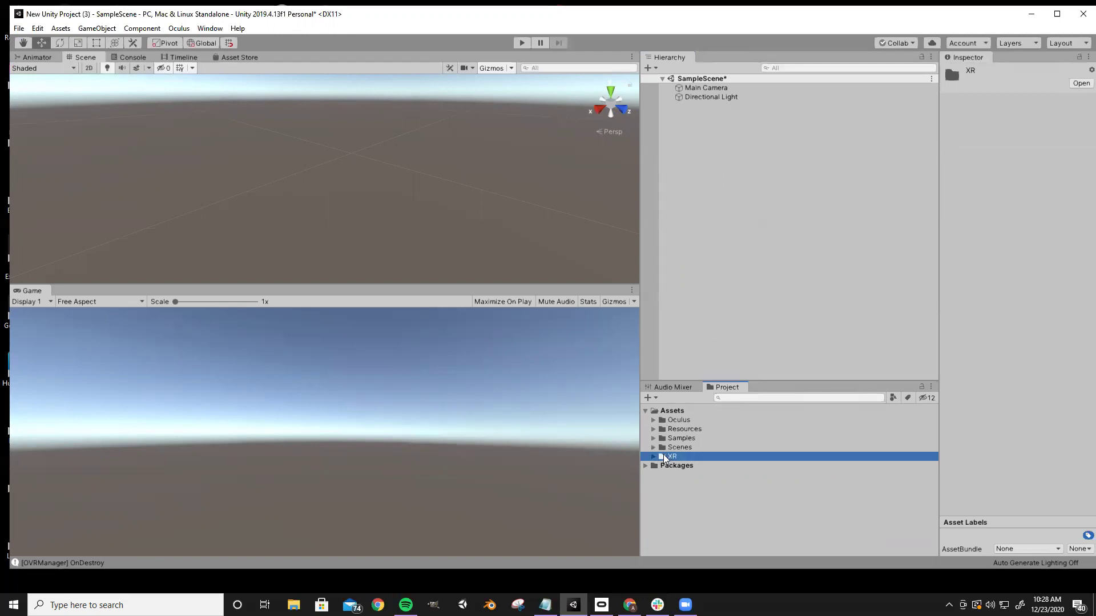
click(684, 321)
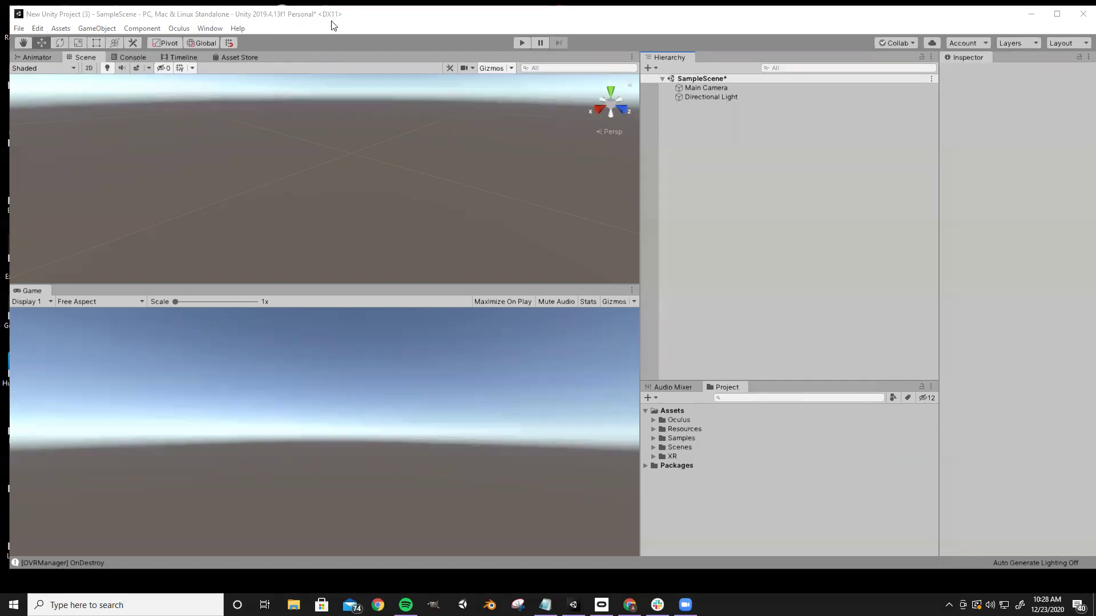
drag(332, 21, 338, 28)
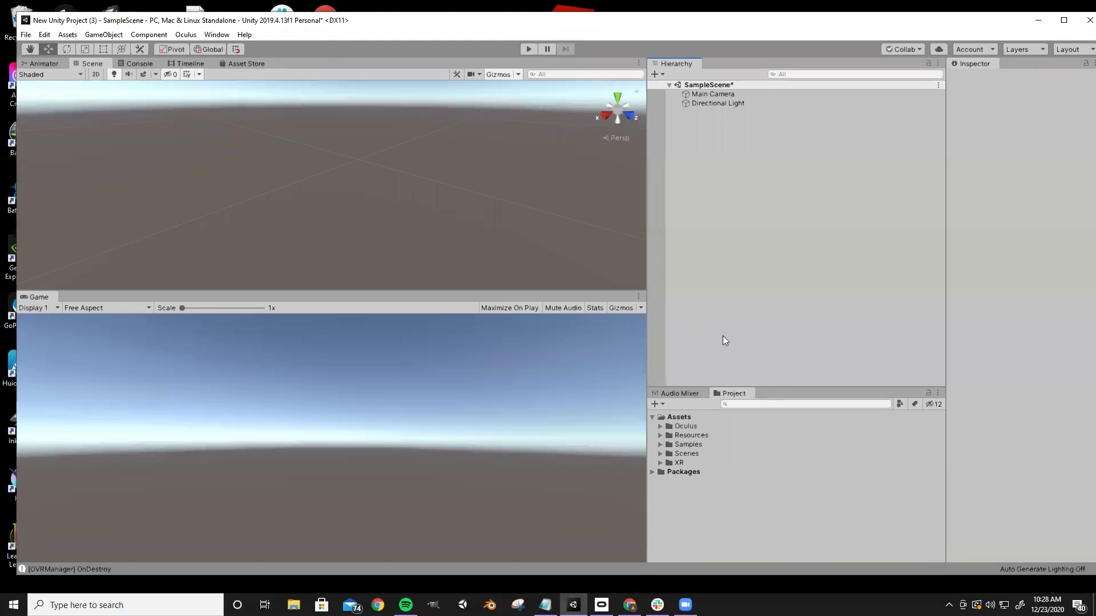
Open the Asset Store inside the editor and search it for "oculus"
click(217, 35)
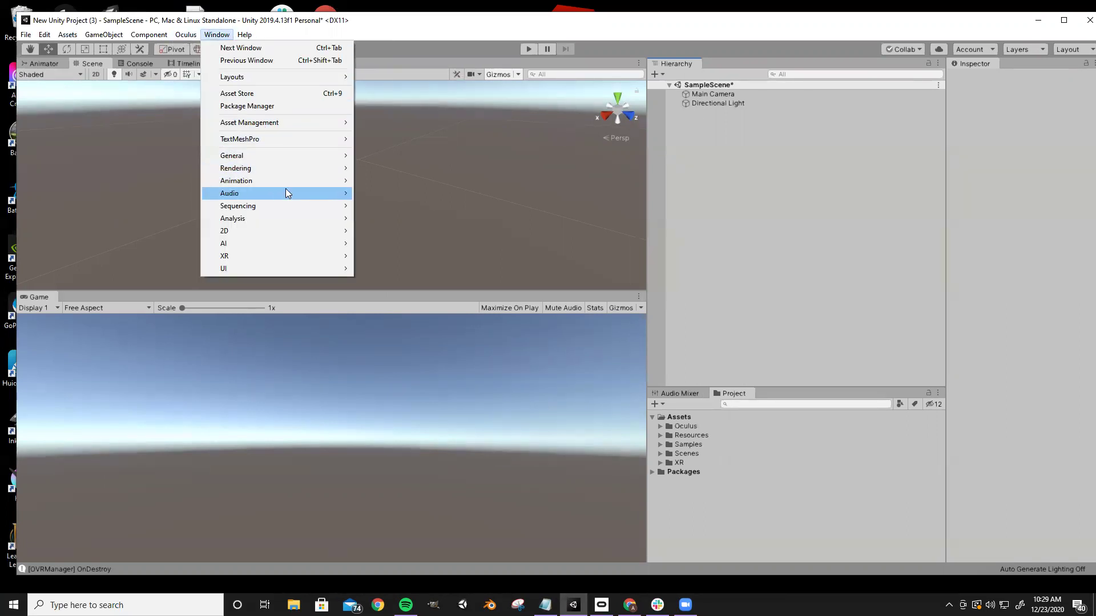
click(272, 97)
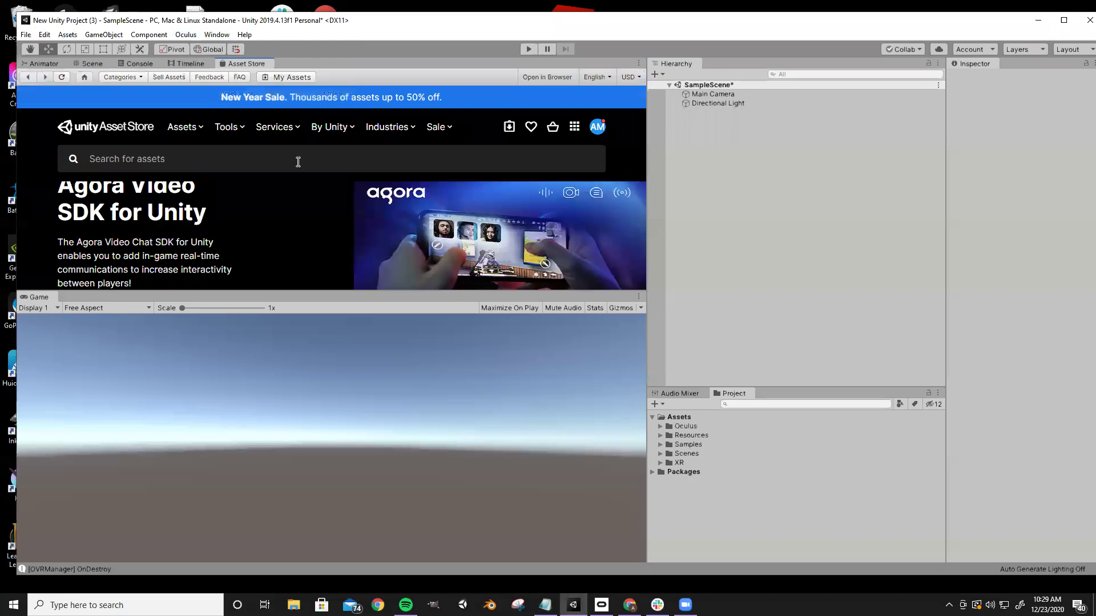
click(178, 165)
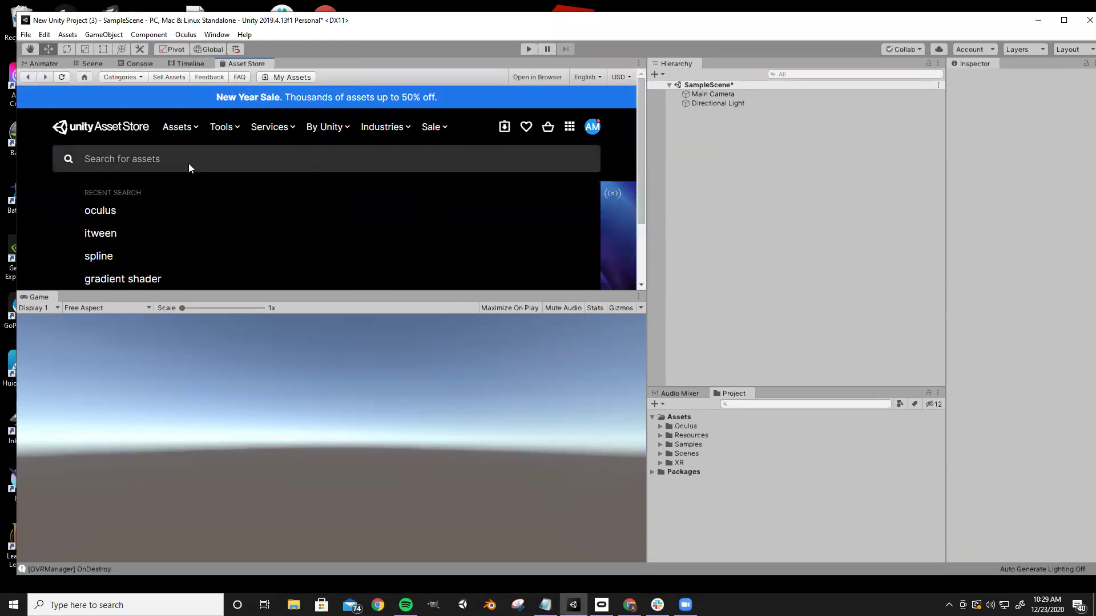
text(oculus)
key(Return)
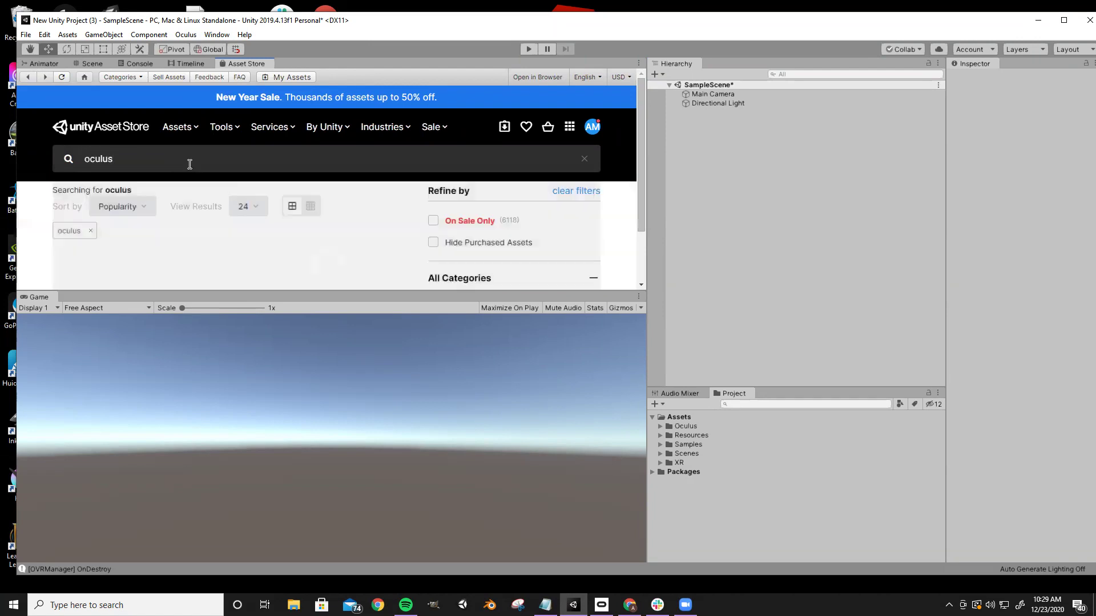
Open the Oculus Integration asset page from the search results and review its download and import option
scroll(232, 205, down, 5)
scroll(231, 199, up, 3)
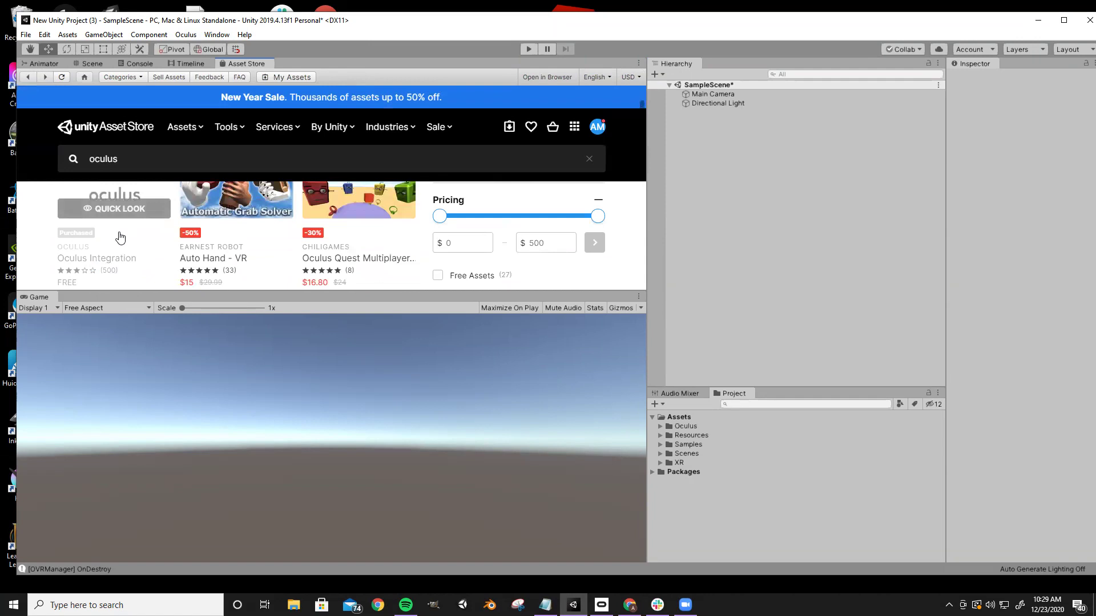
click(131, 256)
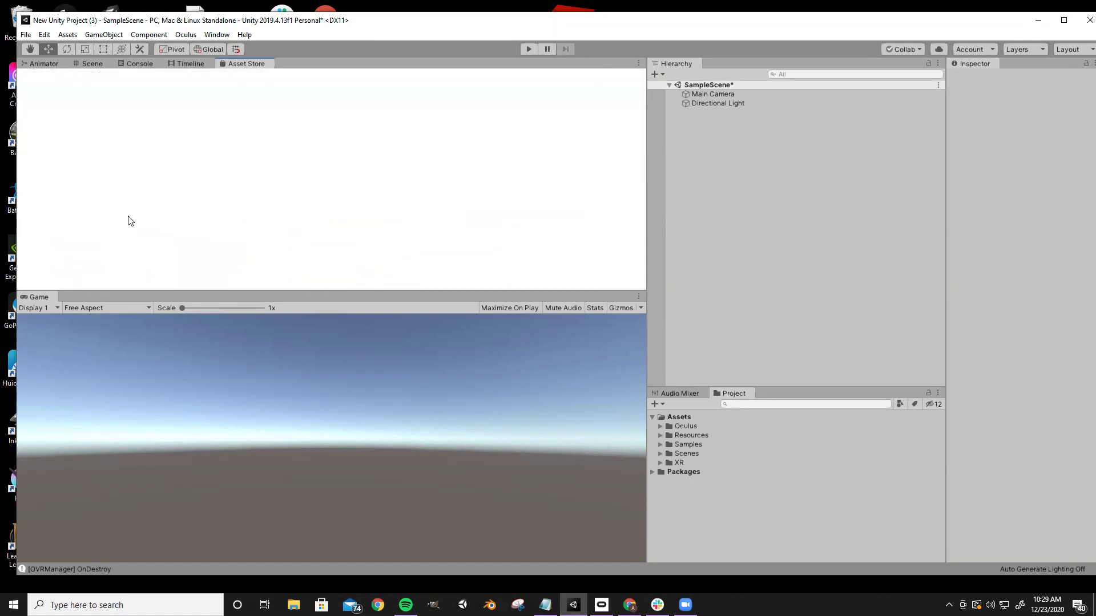
scroll(451, 189, down, 2)
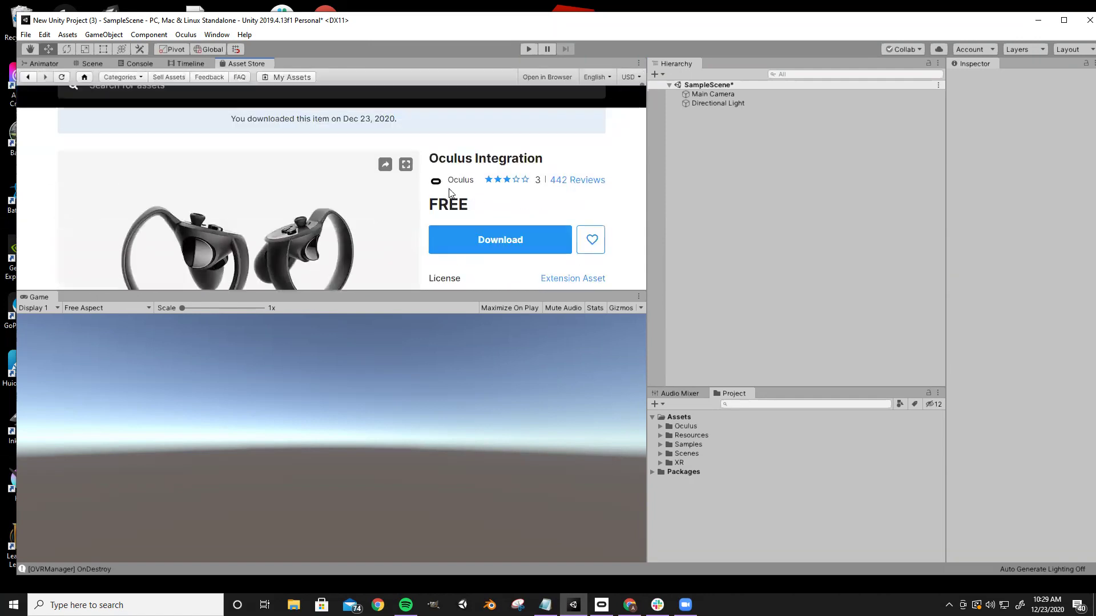
scroll(474, 194, down, 1)
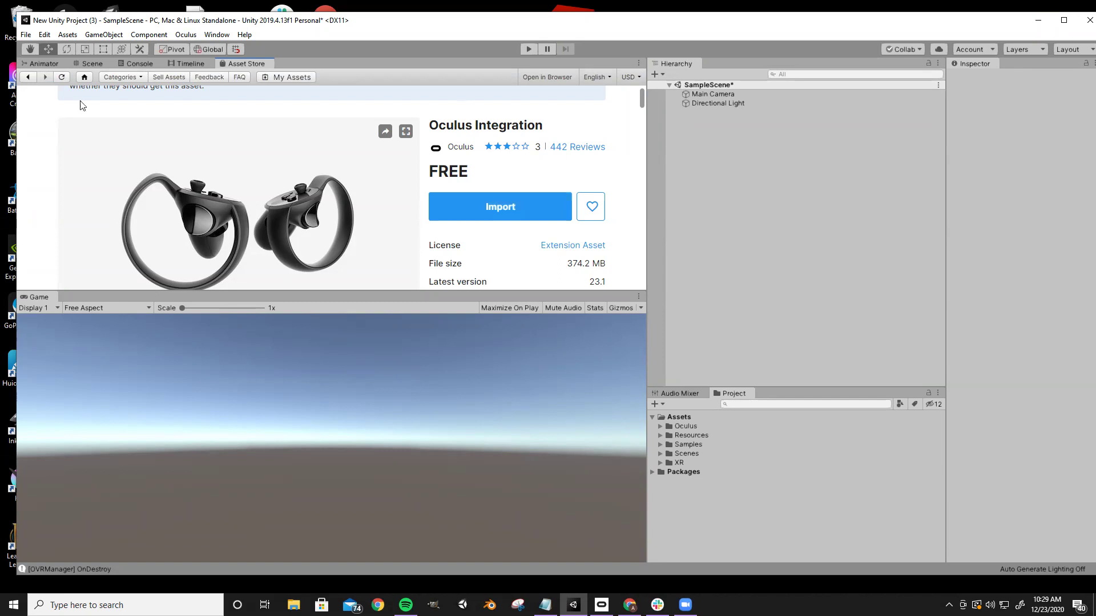
Return to the Scene view and check the Oculus and XR folders in the project assets
click(44, 63)
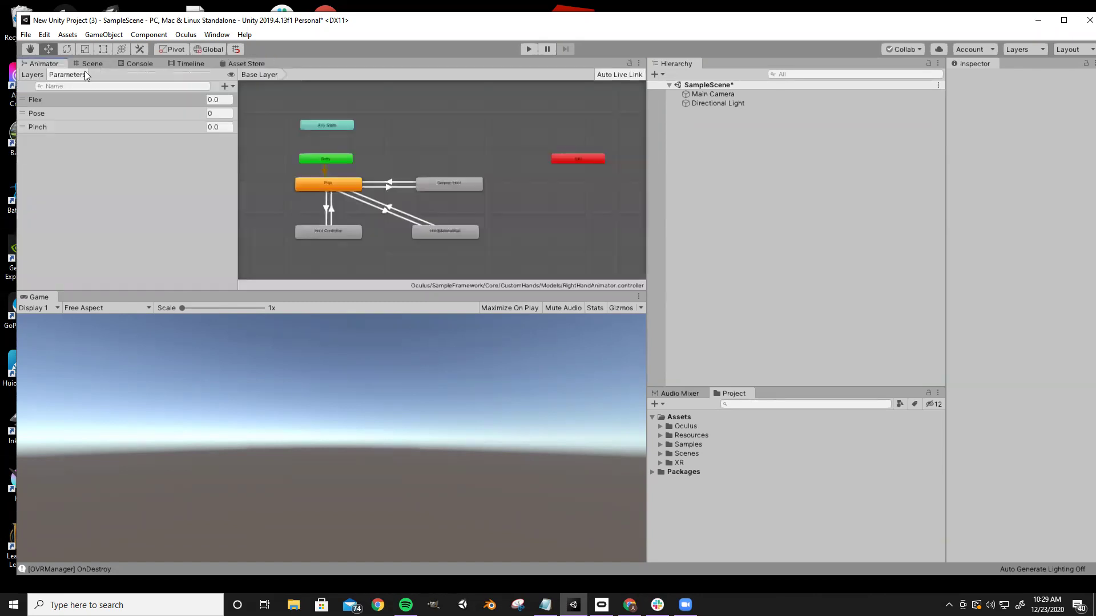
click(107, 67)
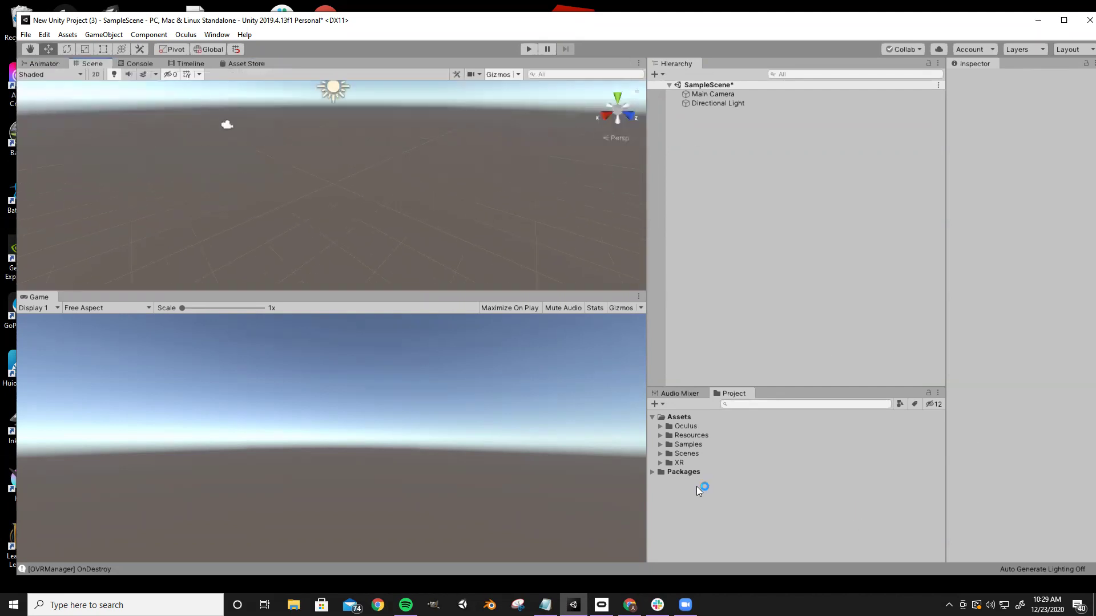
click(664, 426)
click(682, 463)
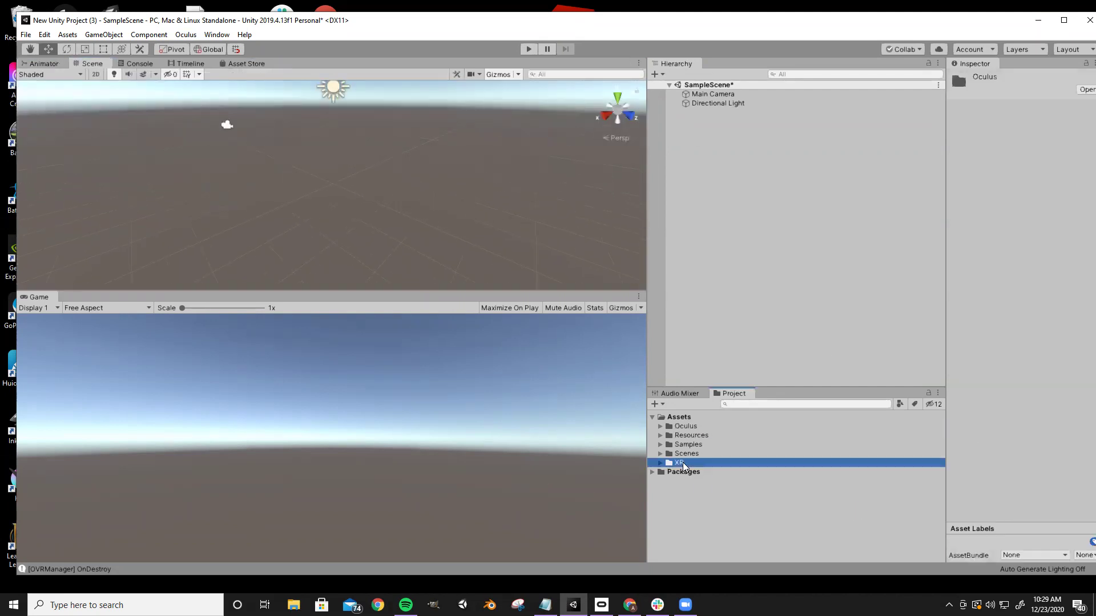
Delete the Main Camera from SampleScene
click(714, 143)
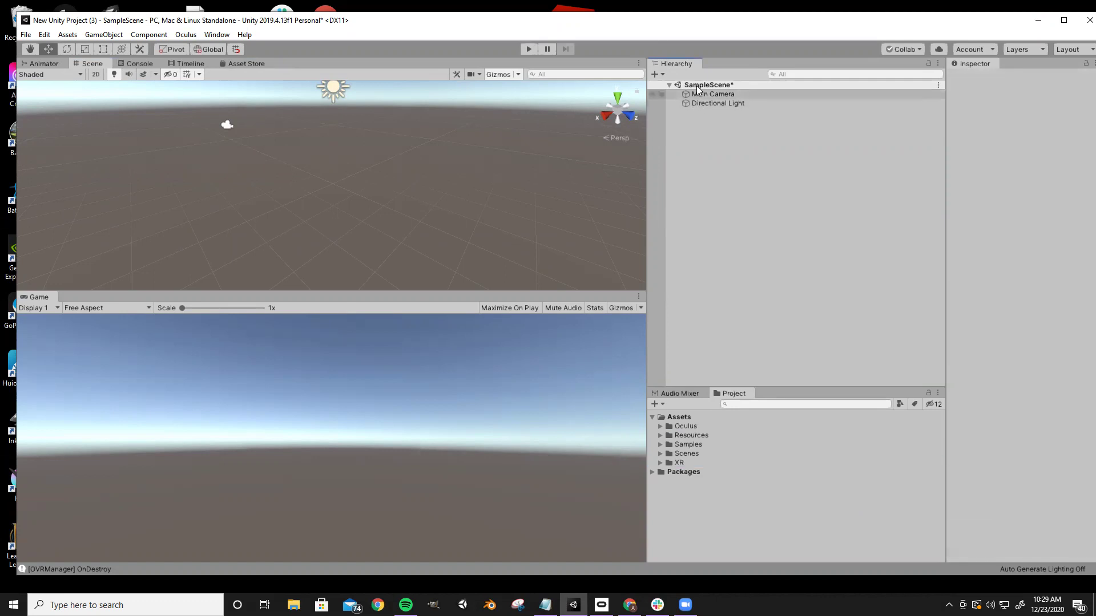
click(697, 96)
key(Delete)
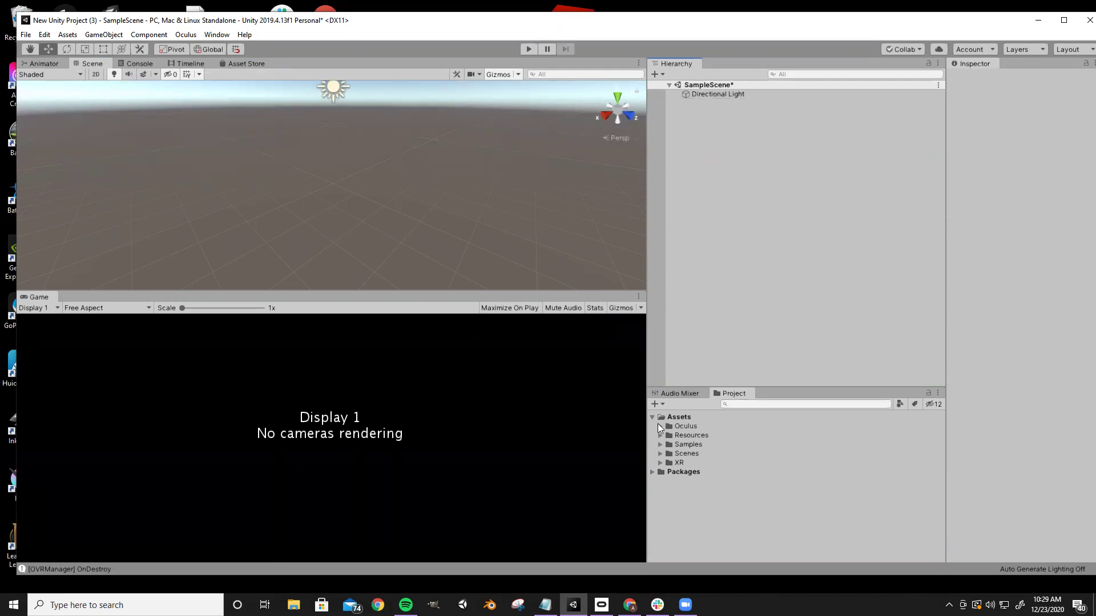
Add a 3D Plane to SampleScene as the ground
right_click(697, 119)
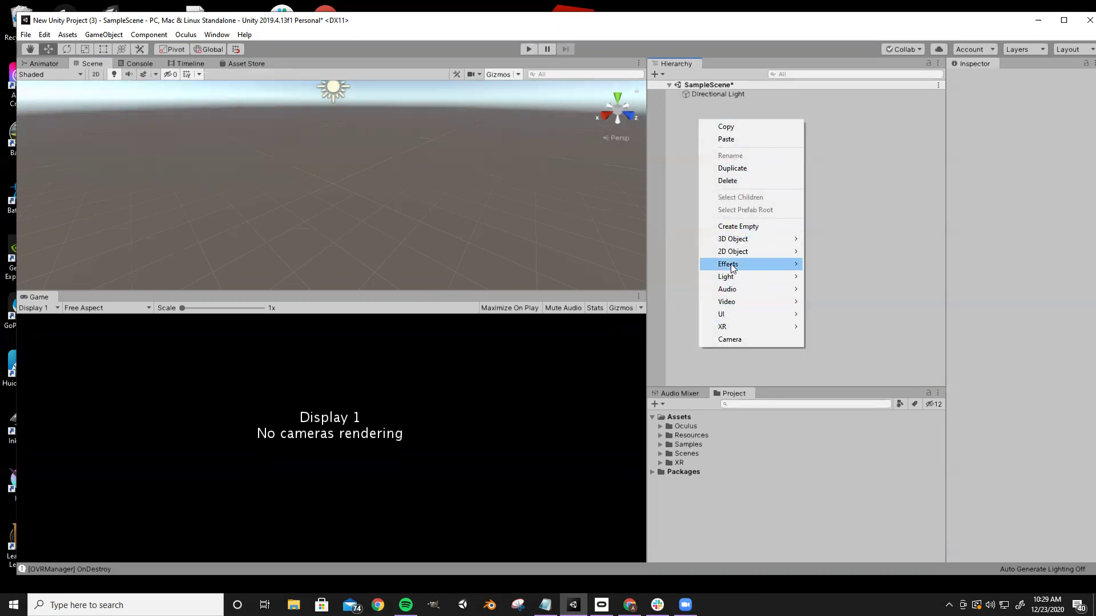
mouse_move(742, 240)
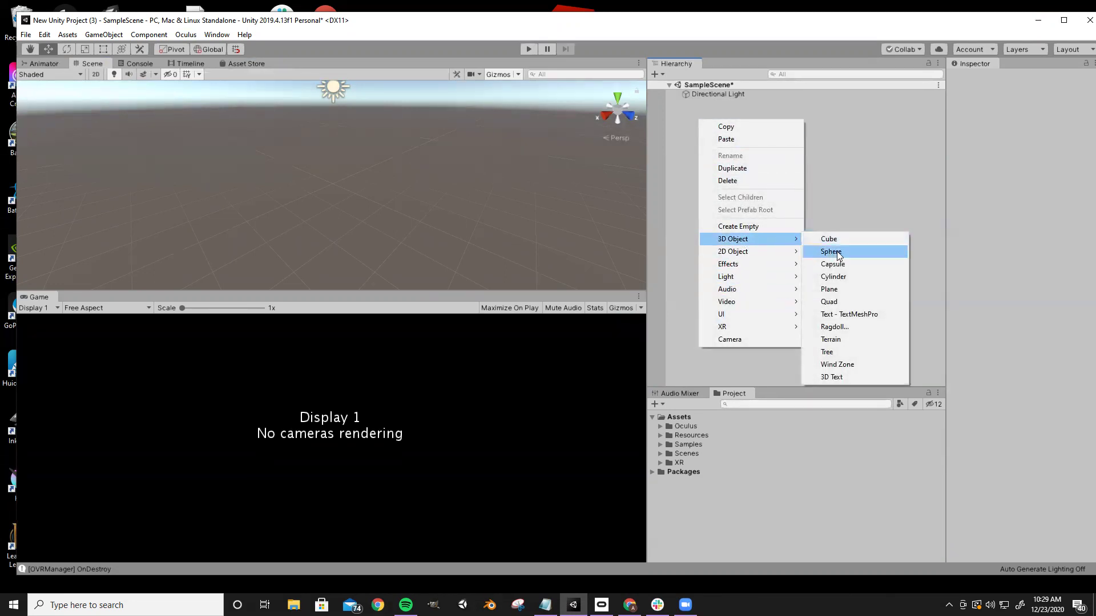
click(853, 289)
alt+drag(318, 217, 373, 150)
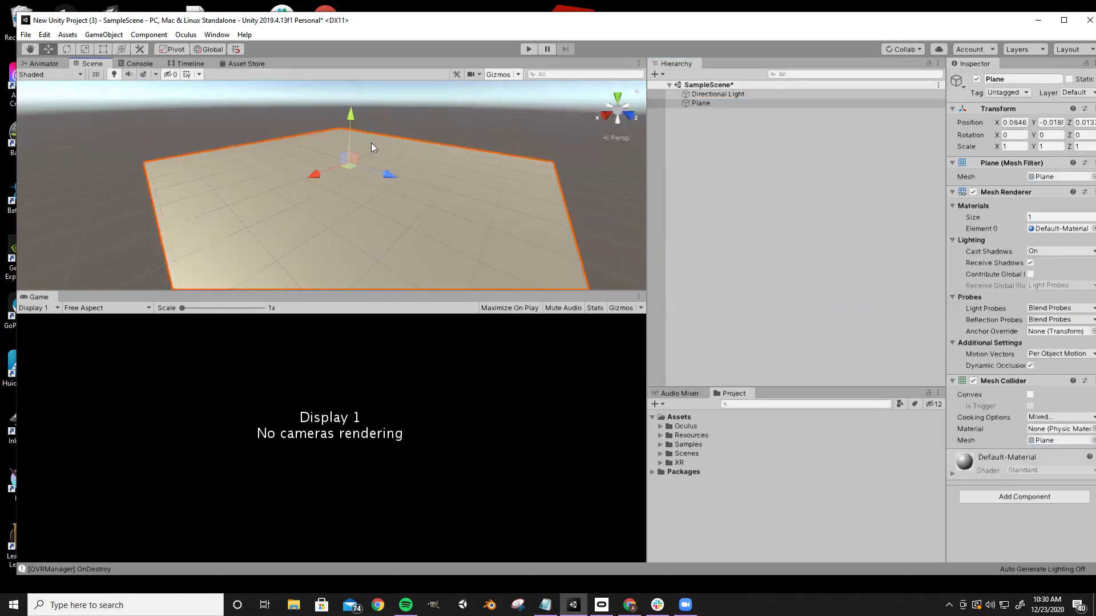
Set the Plane's position to 0, 0, 0 and deselect it
click(1013, 122)
text(0)
key(Tab)
text(0)
key(Tab)
text(0)
click(722, 139)
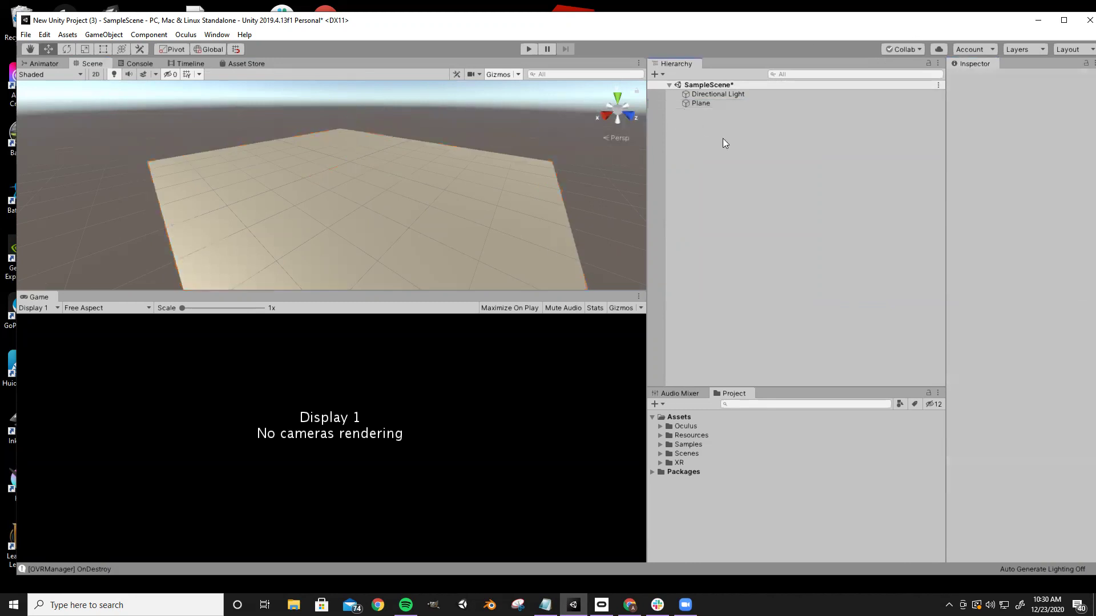
Add a 3D Cube to SampleScene and raise it above the Plane to a Y position of 0.45
right_click(706, 122)
mouse_move(752, 243)
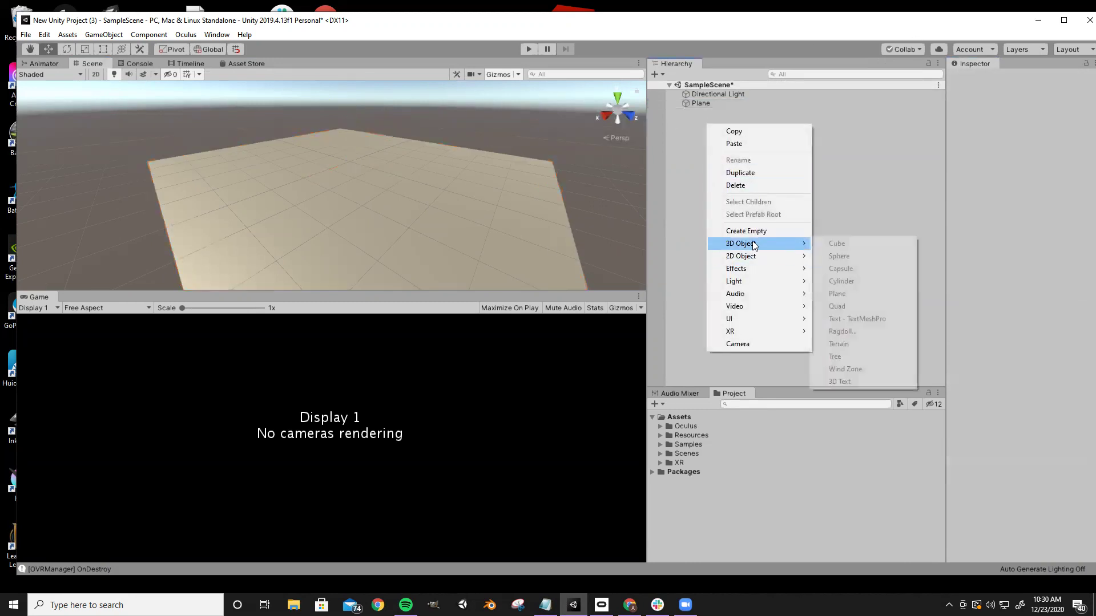
click(844, 243)
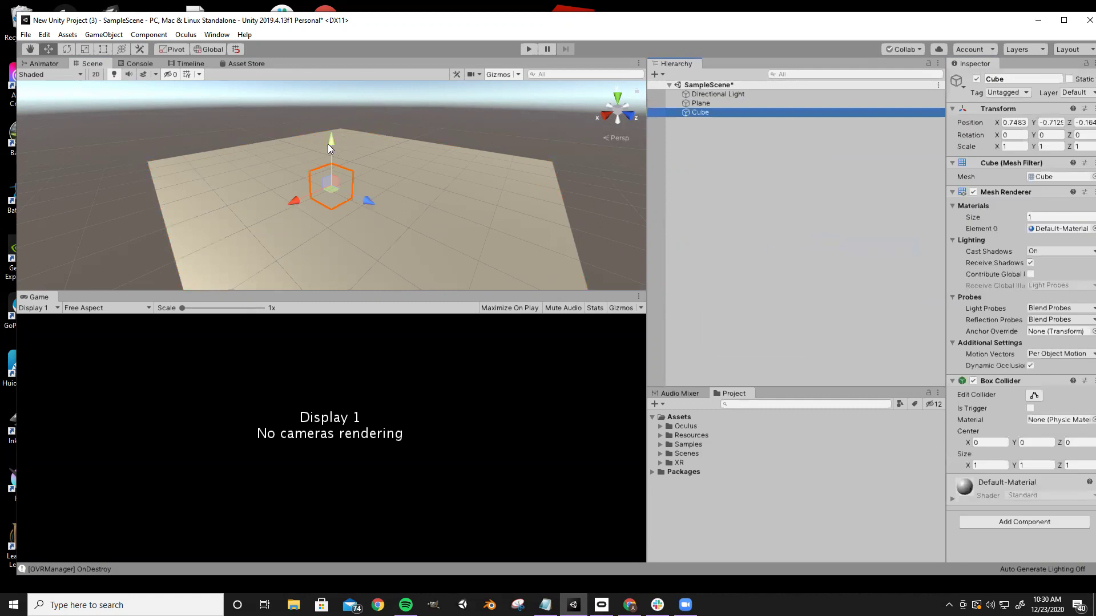
drag(329, 147, 335, 108)
right_drag(400, 175, 355, 181)
key(w)
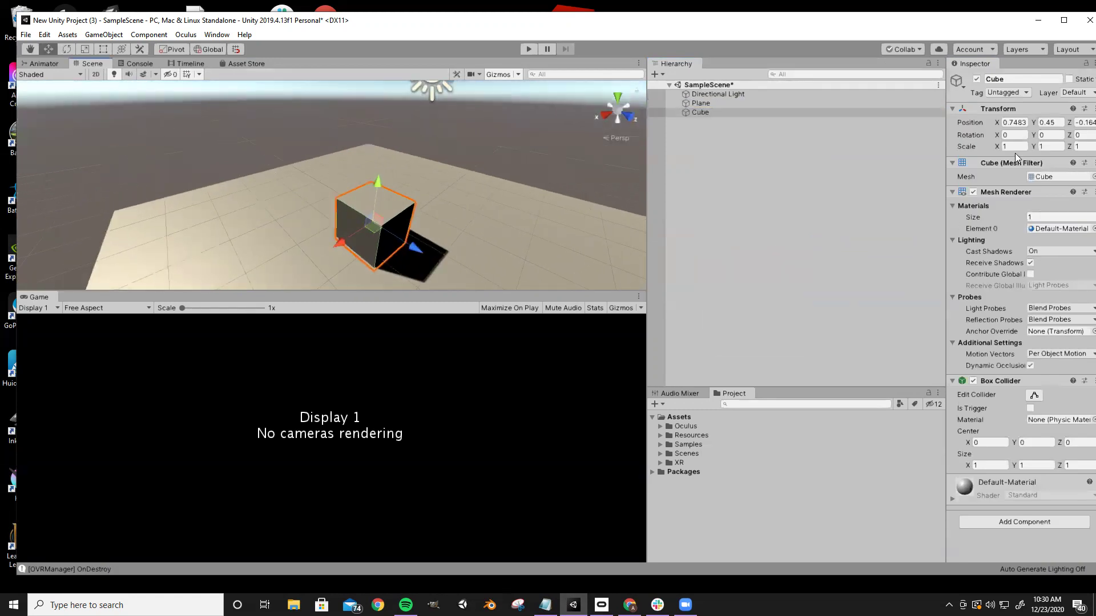
Set the Cube's scale to 4.5 in X and 1.57 in Y, and deselect it
click(1048, 147)
text(1.57)
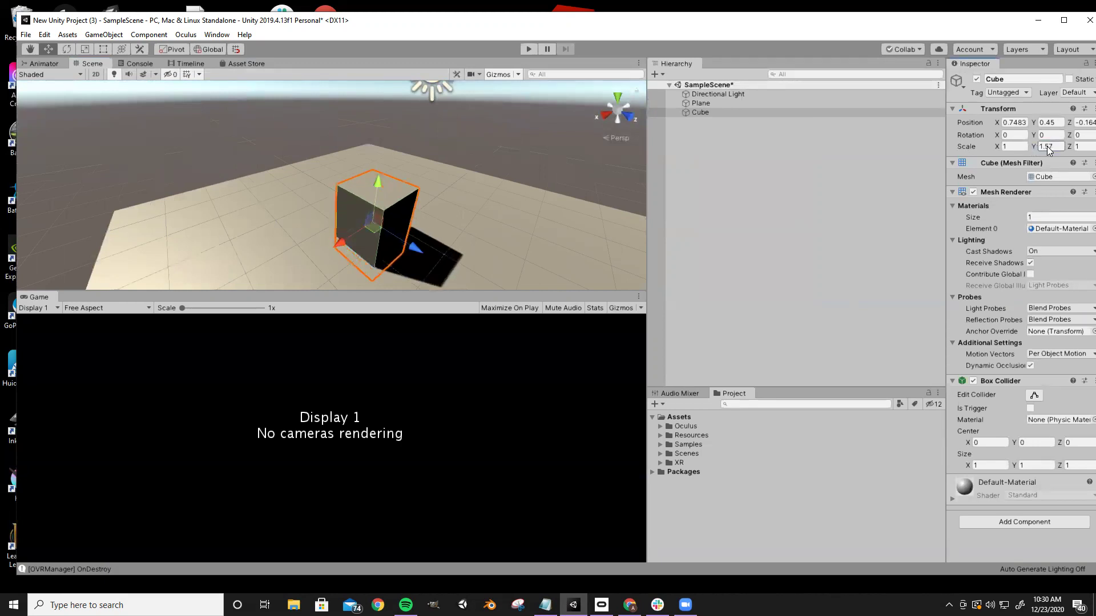
click(1010, 147)
text(4.5)
mouse_move(469, 208)
right_down()
mouse_move(517, 195)
mouse_move(485, 207)
right_up()
click(700, 132)
right_click(685, 129)
click(678, 181)
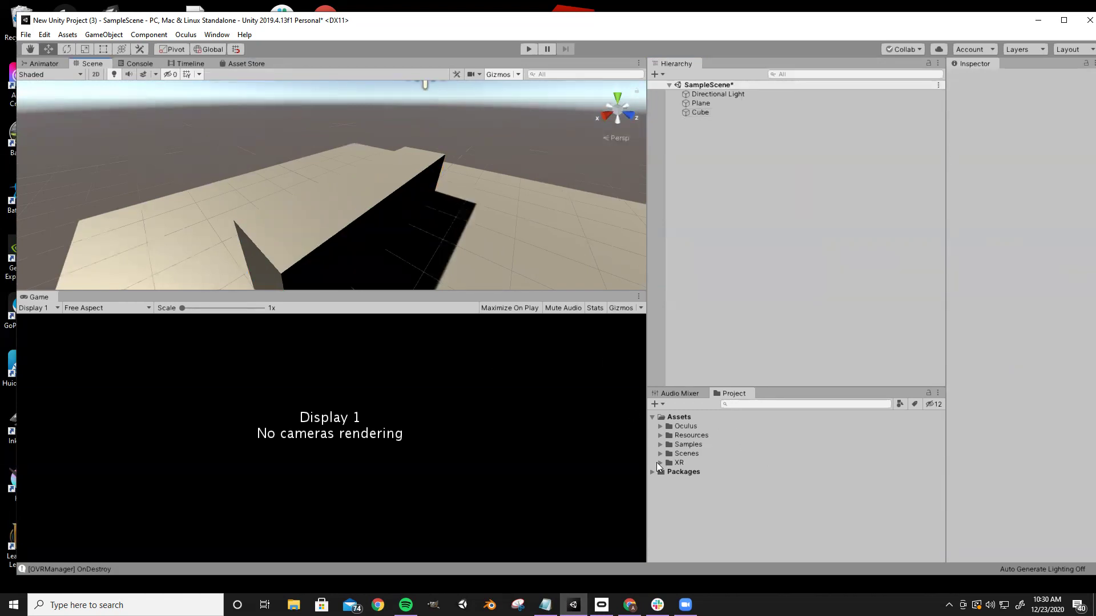
Collapse the SampleFramework folder and open the Prefabs folder under Oculus > VR in the project assets
click(660, 426)
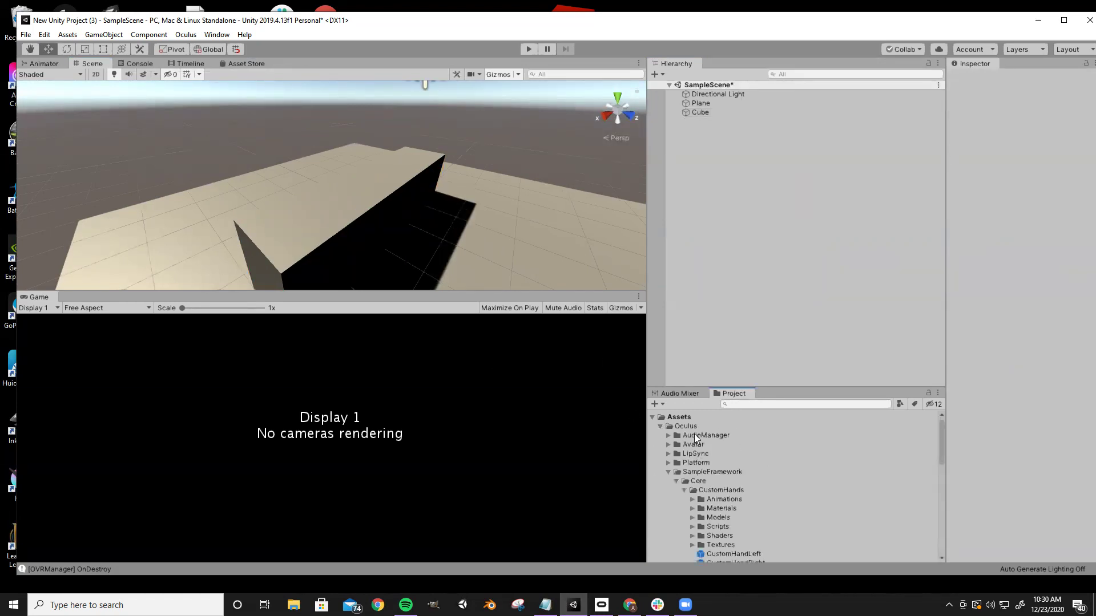
click(669, 472)
scroll(666, 472, down, 1)
click(668, 457)
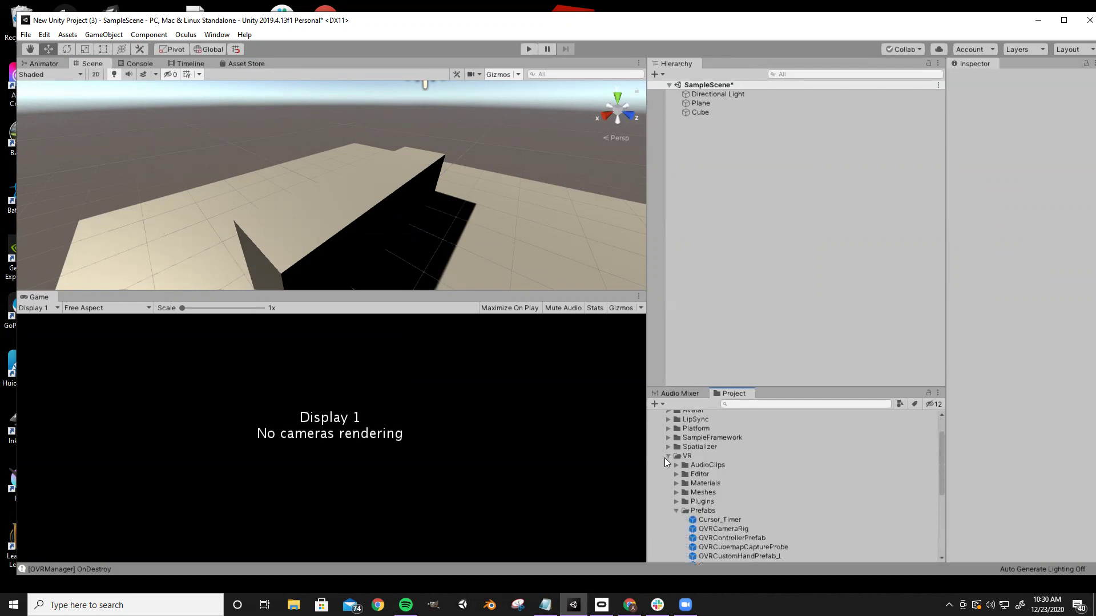
click(672, 455)
click(667, 456)
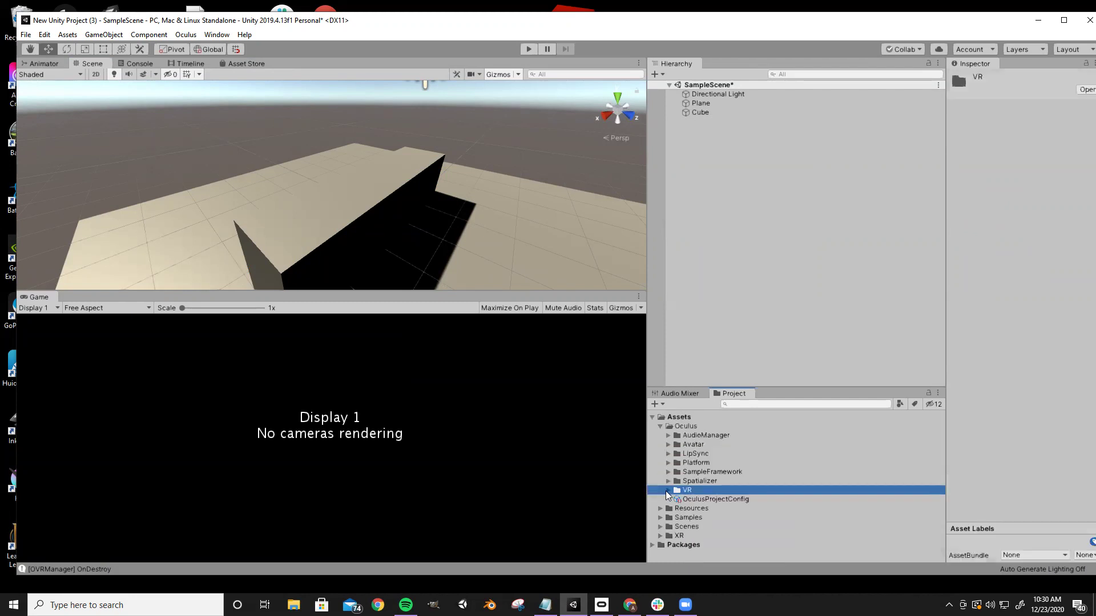
click(665, 491)
scroll(684, 486, down, 1)
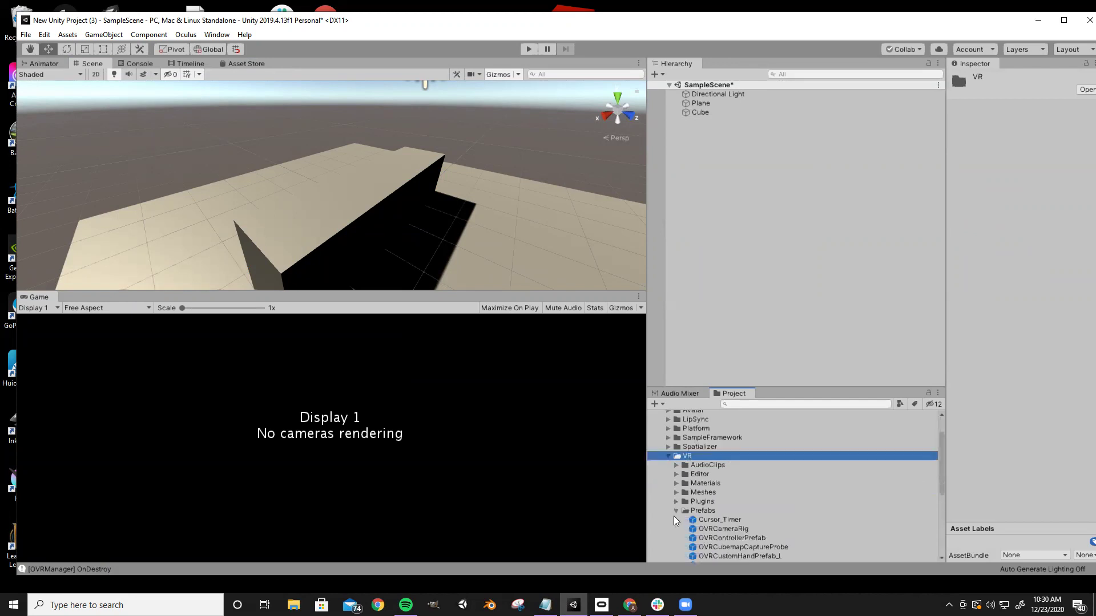
scroll(674, 516, down, 2)
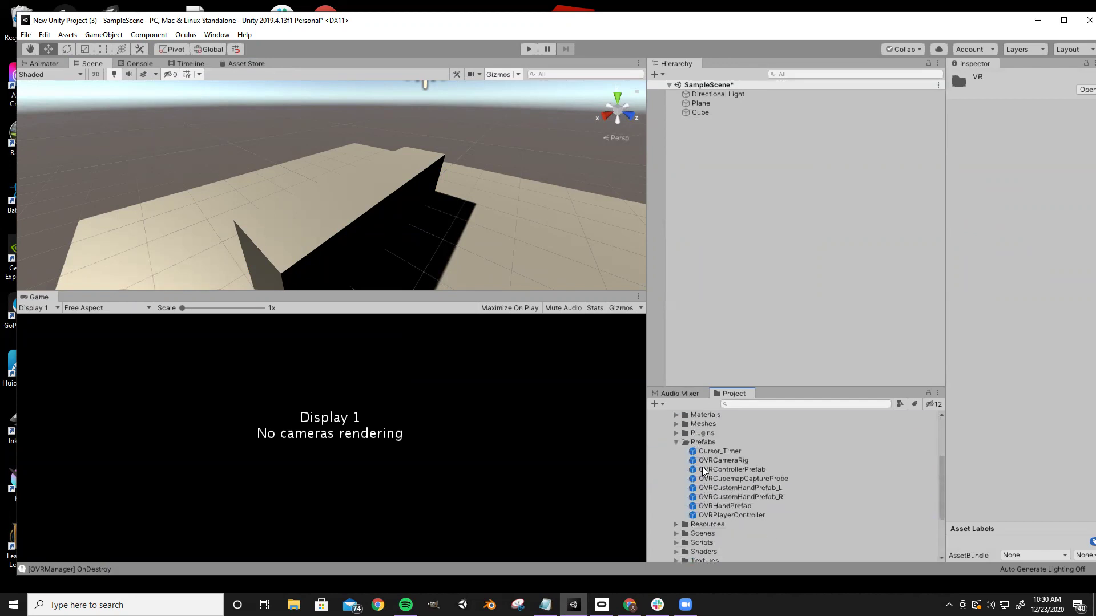
Examine the OVRCameraRig, OVRControllerPrefab, OVRCustomHandPrefab_L and OVRPlayerController prefabs in the Oculus VR Prefabs folder
click(720, 460)
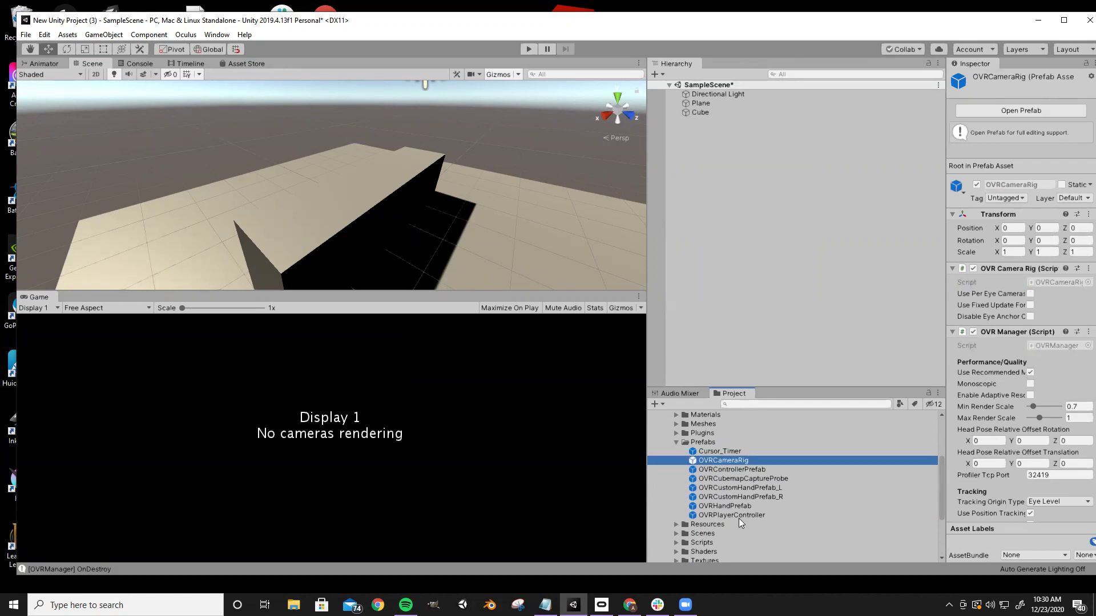
click(712, 514)
click(728, 486)
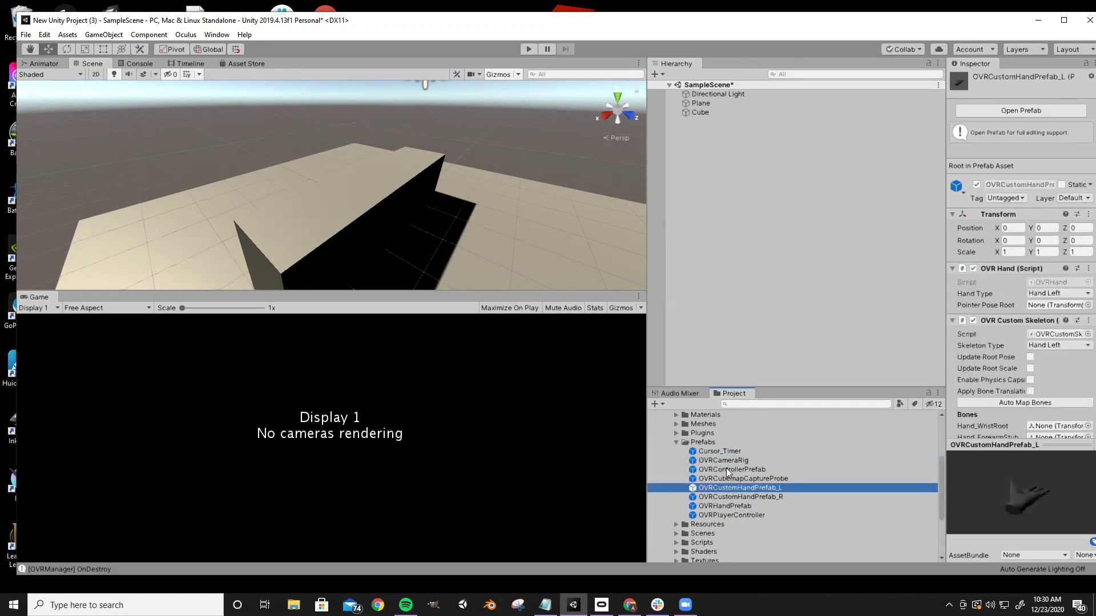
click(726, 469)
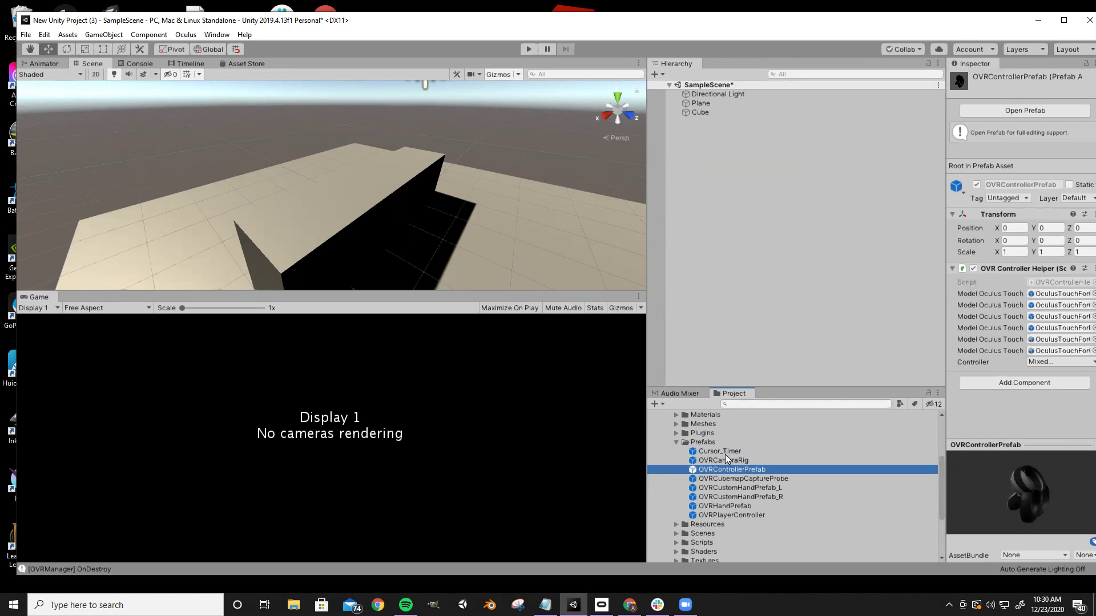
click(726, 461)
click(736, 469)
click(724, 515)
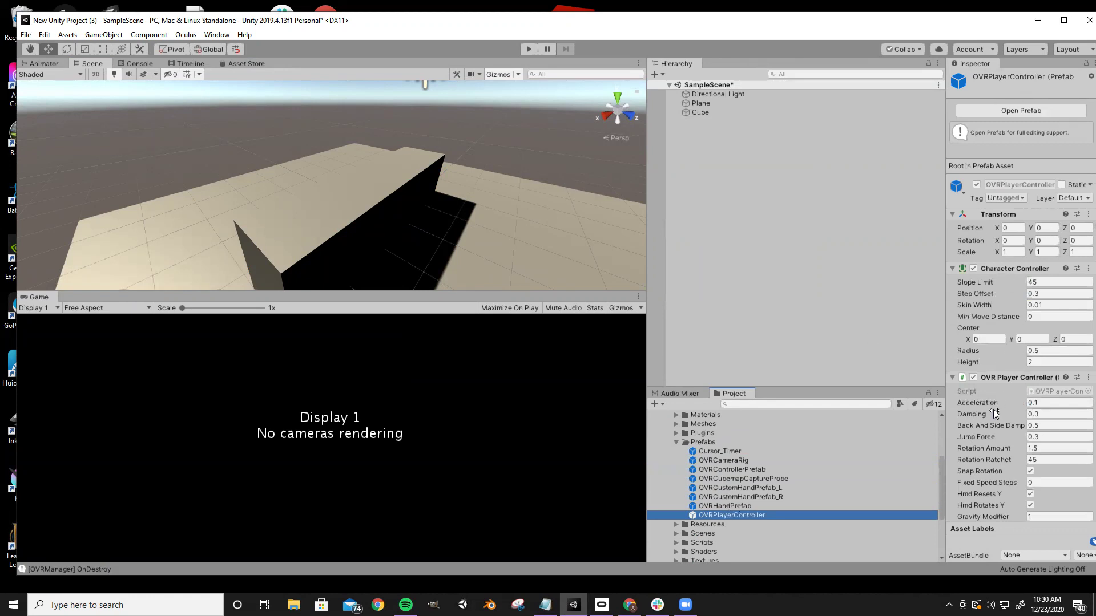
click(720, 476)
click(717, 463)
Add the OVRCameraRig prefab to SampleScene and move it above the ground to Y 2.318, Z -1.75
drag(723, 463, 710, 118)
middle_drag(435, 224, 484, 223)
drag(449, 182, 436, 110)
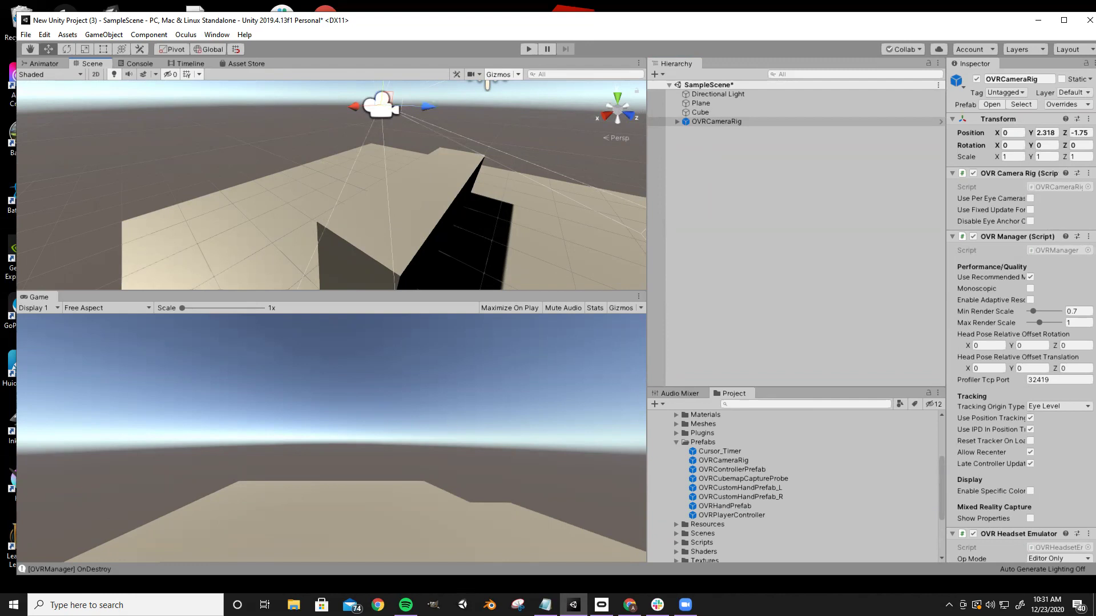
Switch to the Oculus app and check the status of the Quest 2 and Touch controllers among the devices
click(602, 605)
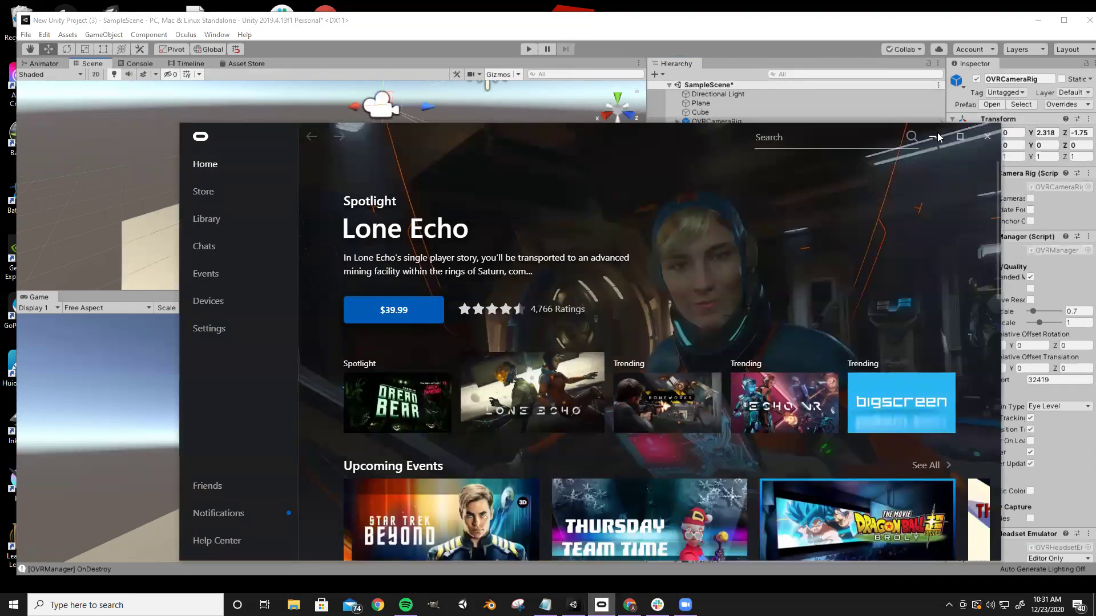
click(934, 137)
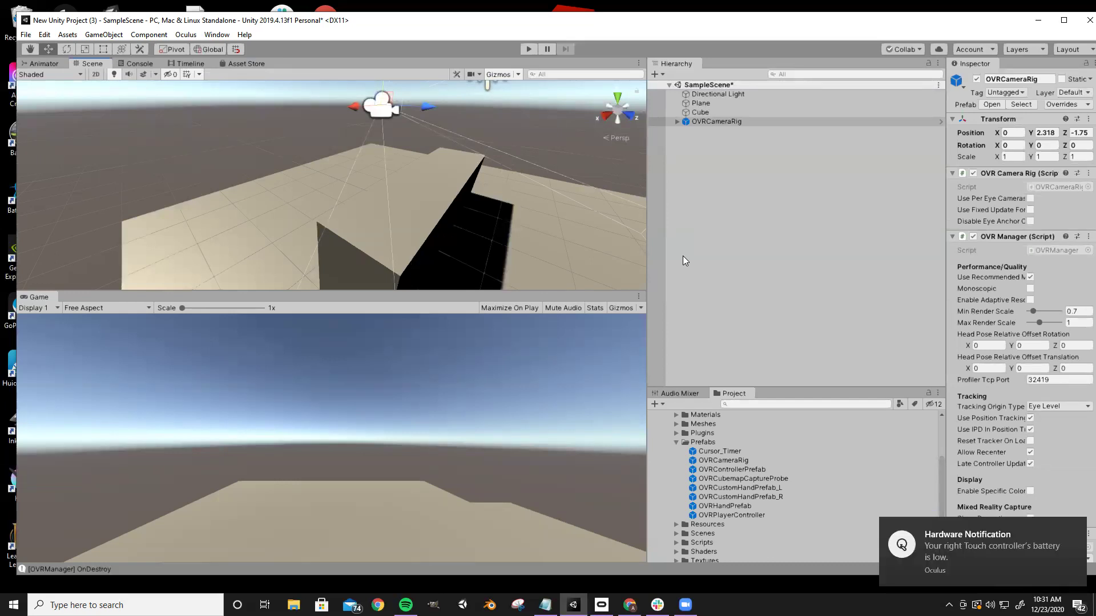
click(601, 605)
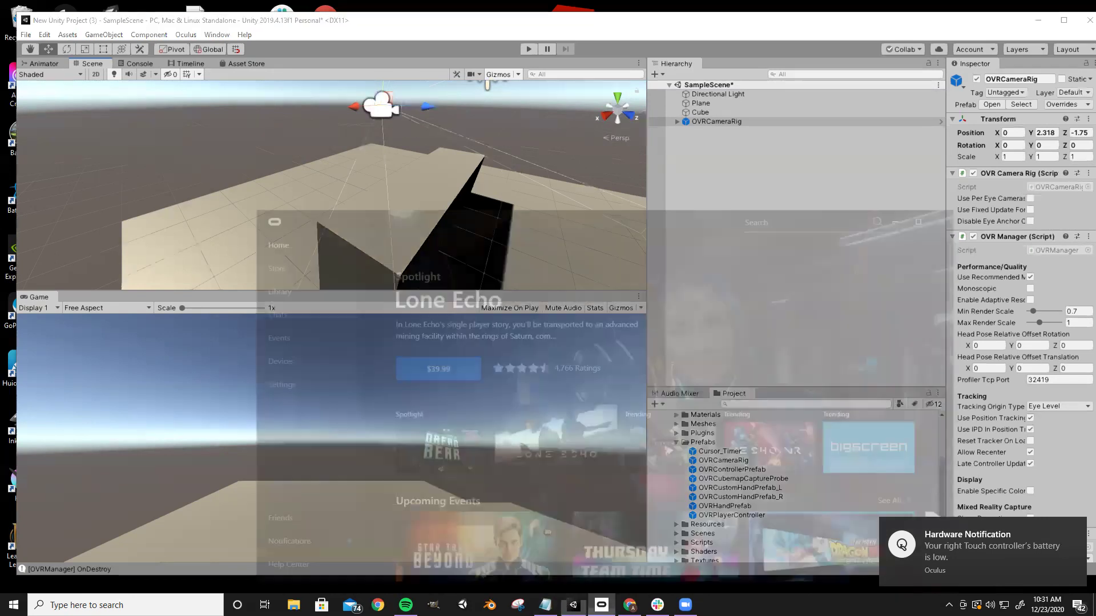
click(237, 326)
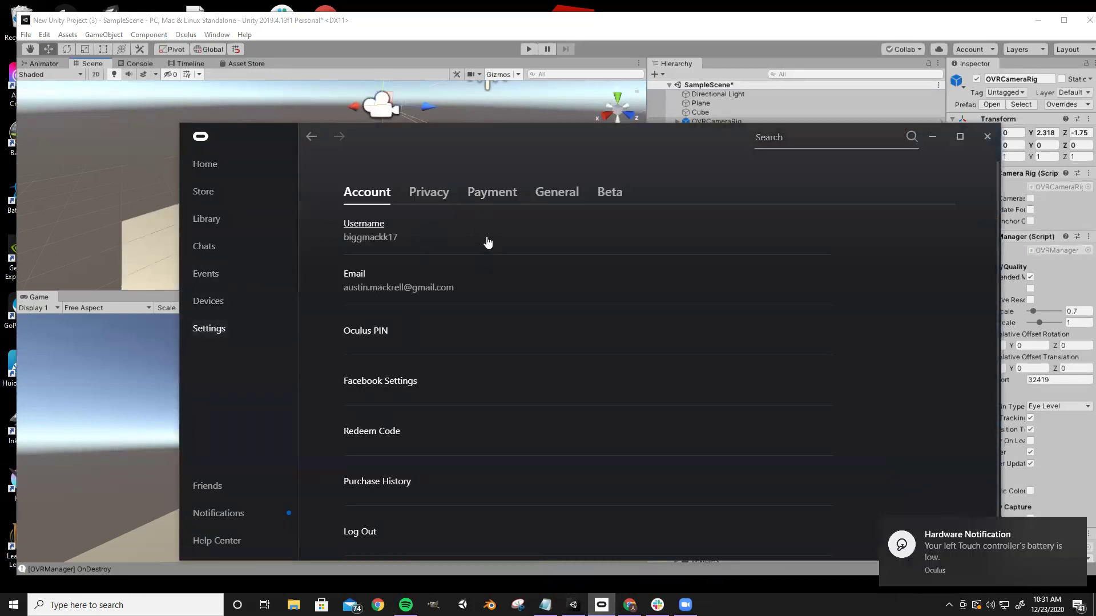
click(229, 299)
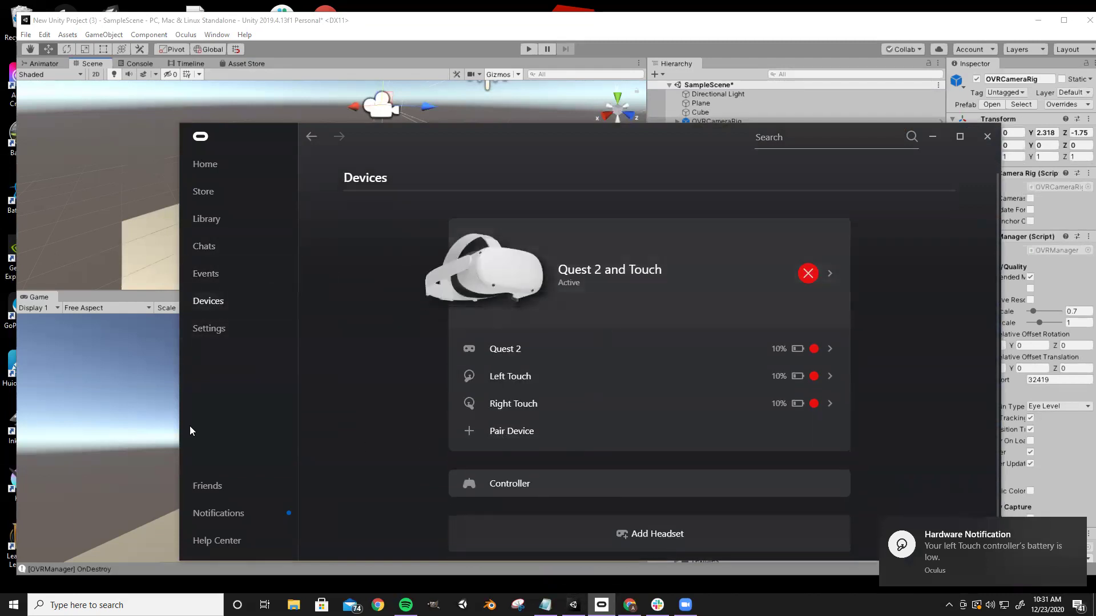
Check the Unknown Sources option in the Oculus app's General settings
click(229, 329)
scroll(447, 293, down, 2)
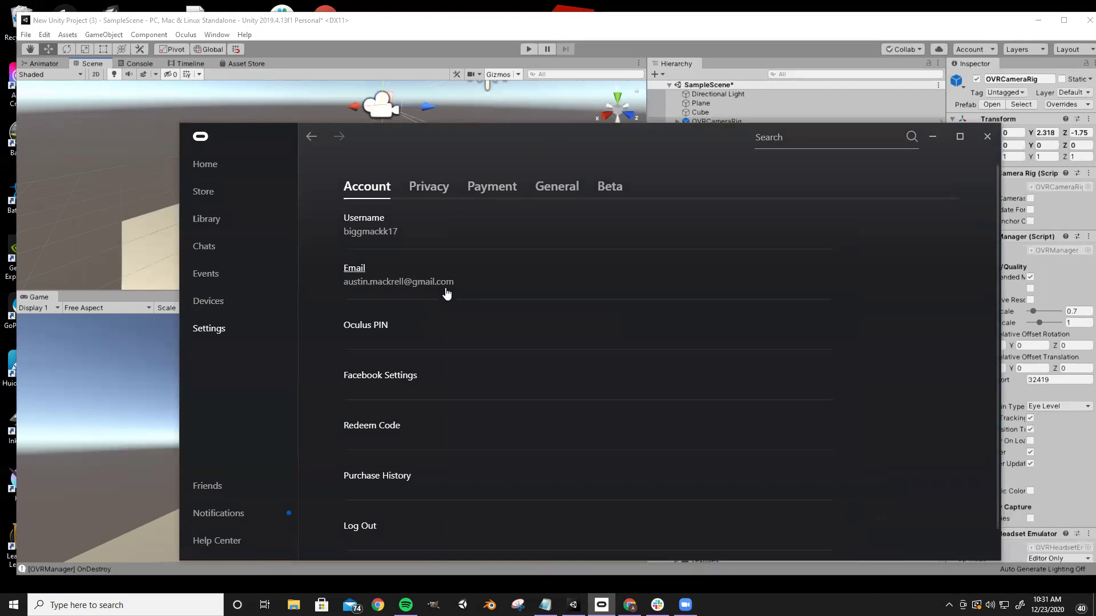
scroll(447, 294, up, 2)
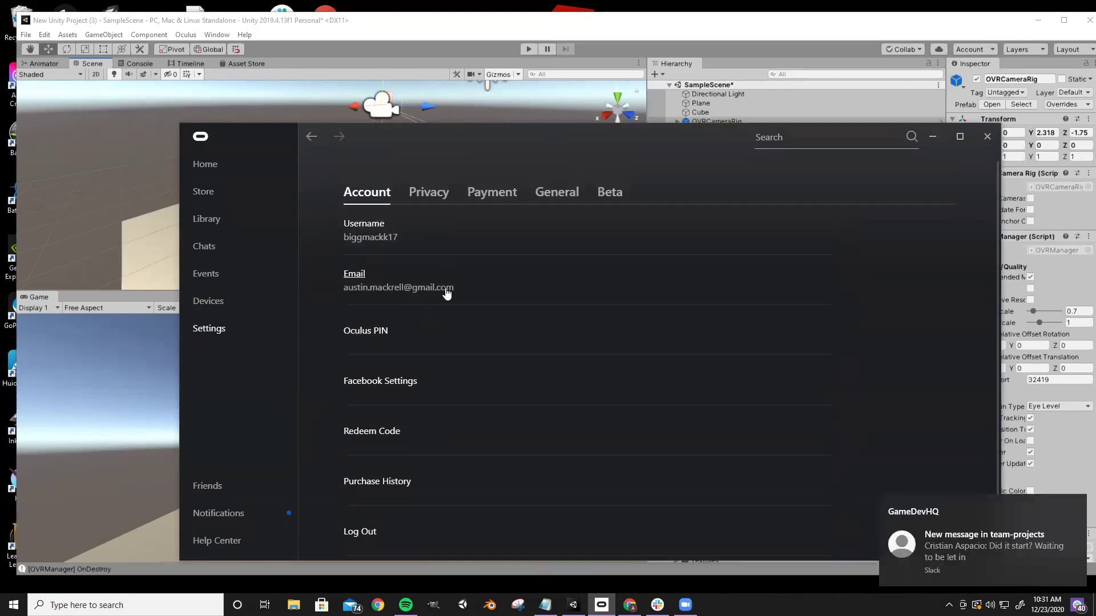
click(557, 194)
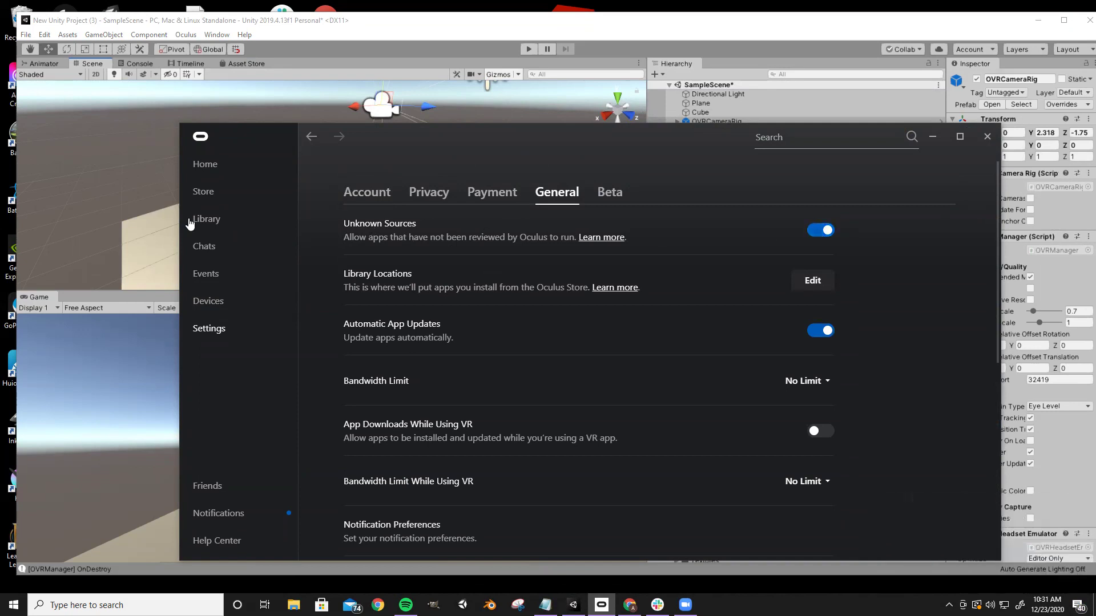
Return to Unity, run SampleScene in play mode to test the OVRCameraRig view, and stop it
drag(226, 20, 226, 20)
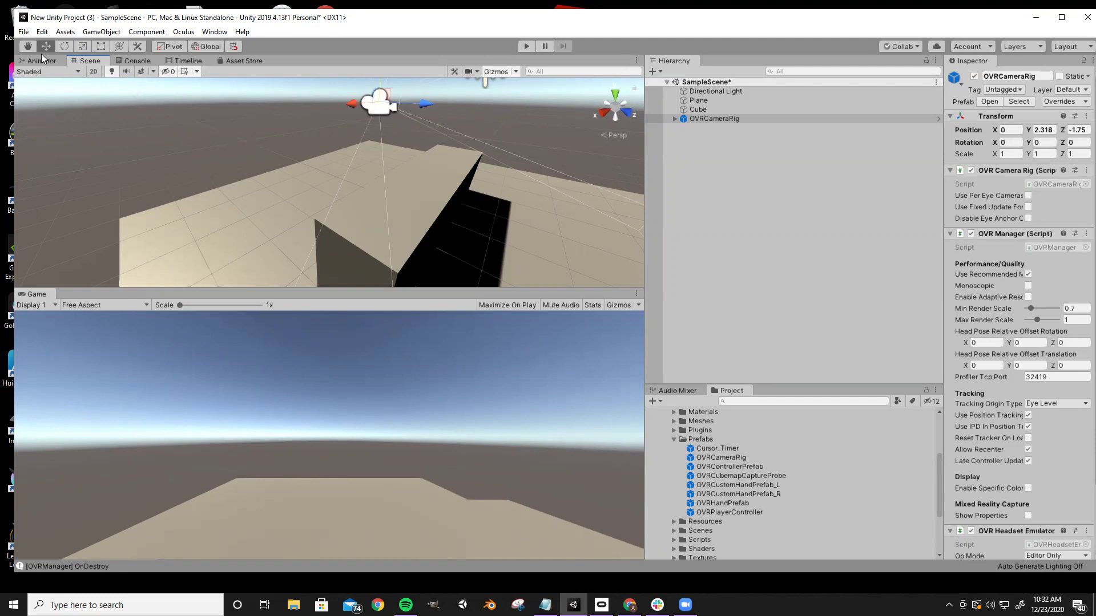
click(527, 48)
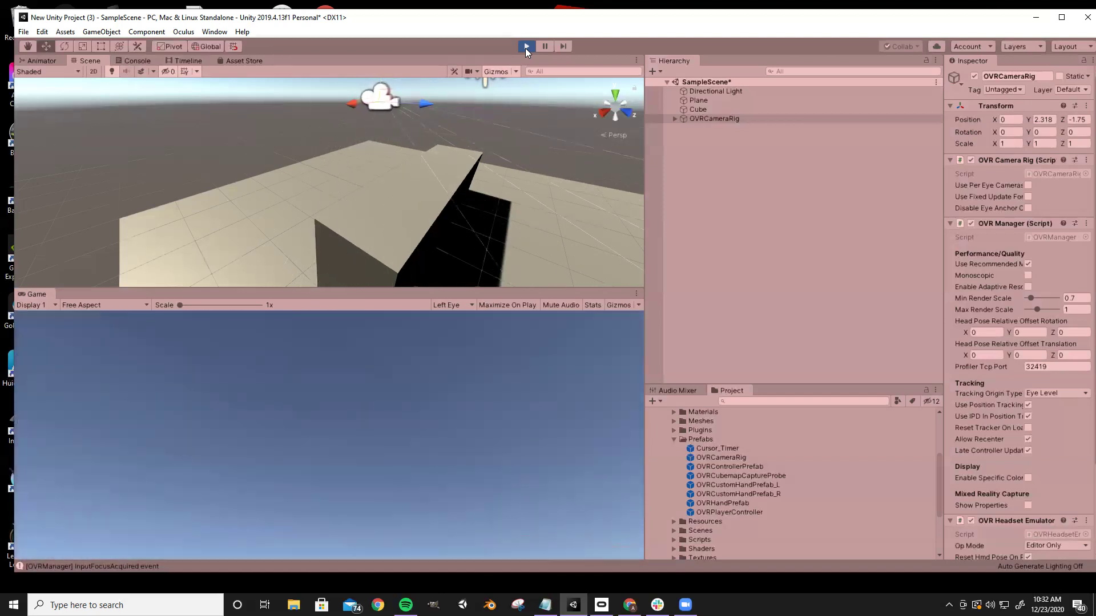
click(526, 47)
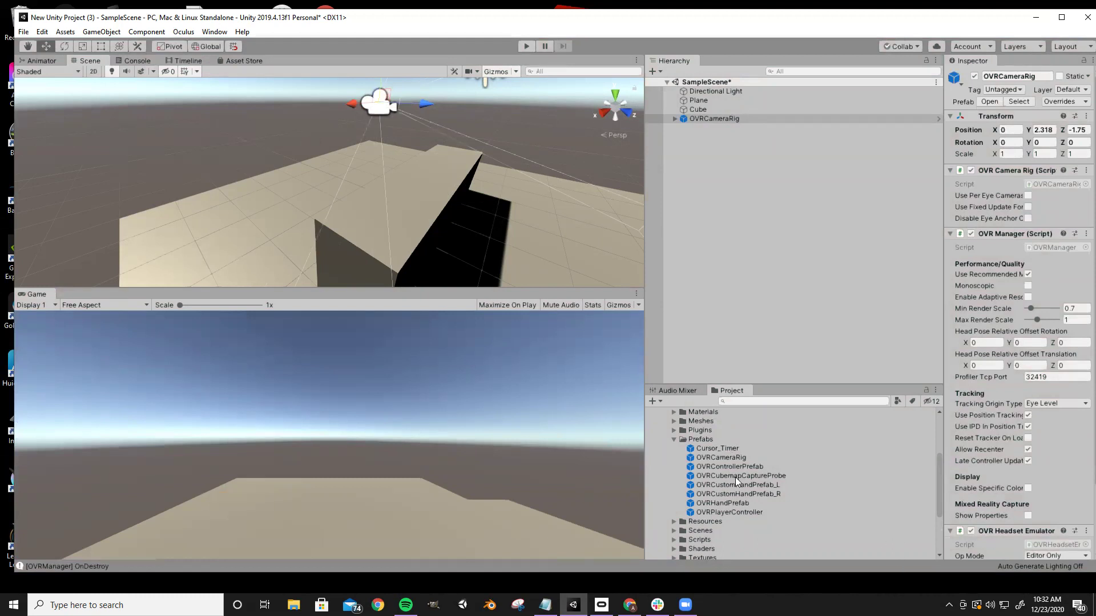
Compare the previews of the OVRCustomHandPrefab_L and OVRCustomHandPrefab_R prefabs
click(748, 485)
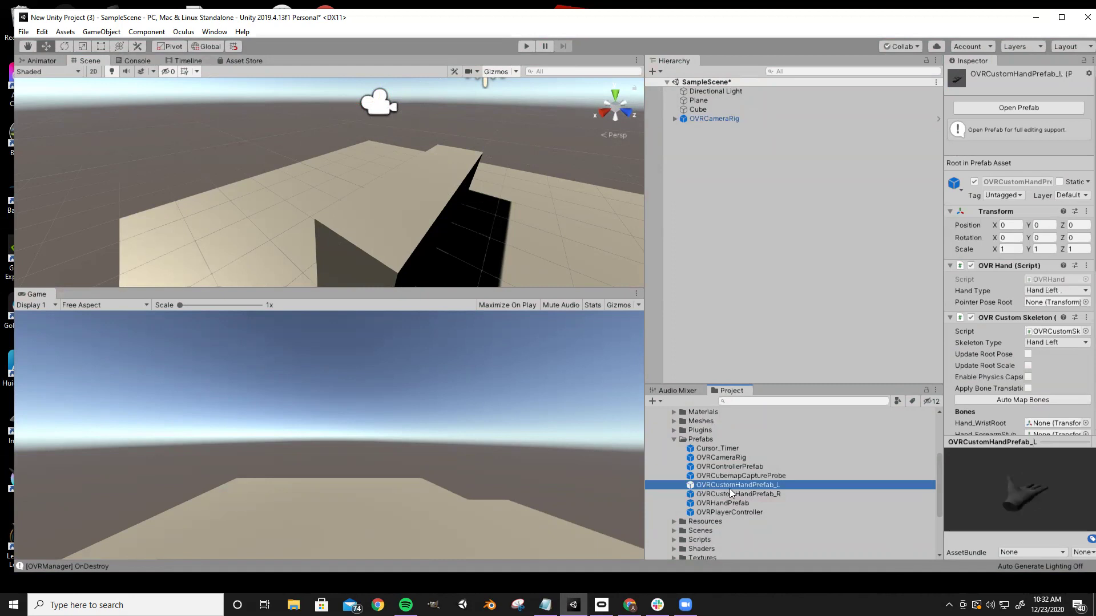
click(729, 493)
click(723, 486)
click(735, 492)
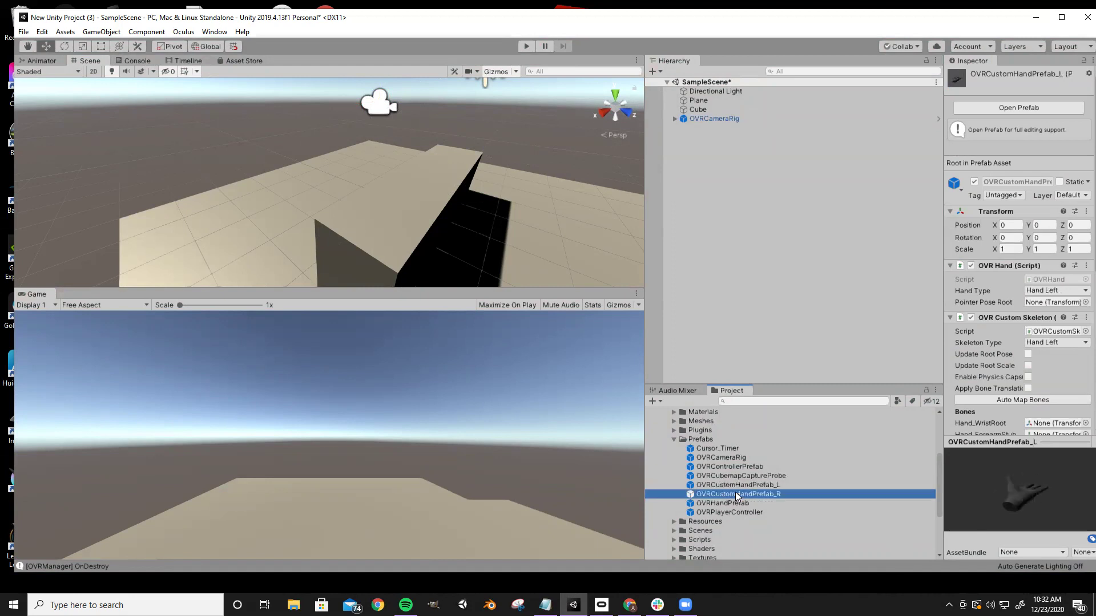
Search the project assets for "customh", select the CustomHandLeft prefab, and locate it in SampleFramework > Core > CustomHands
click(760, 401)
text(c)
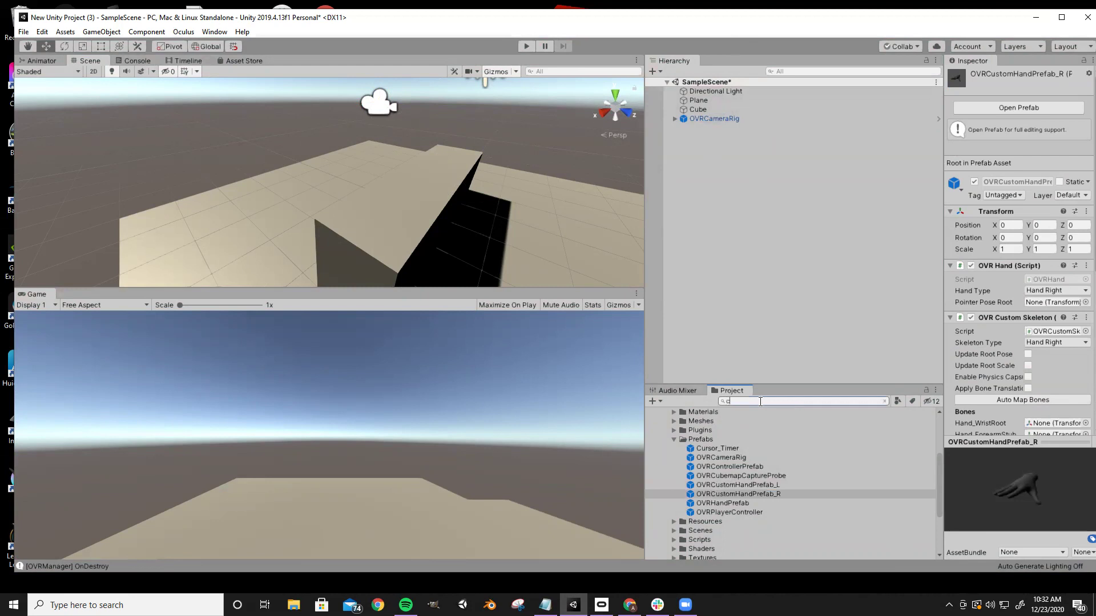
text(ustom)
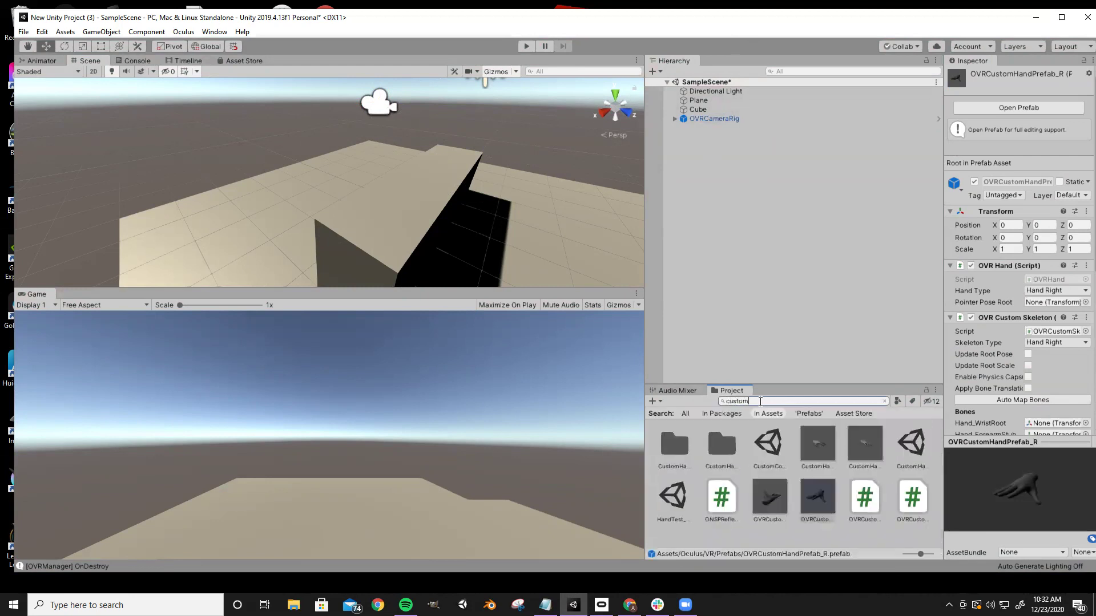
text(h)
click(776, 448)
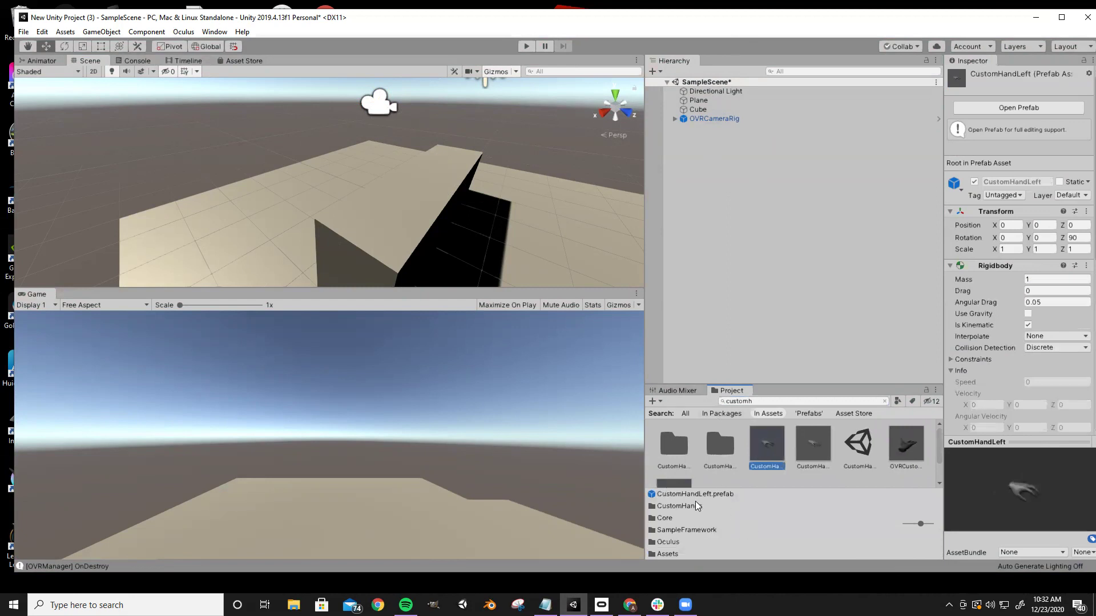
click(884, 401)
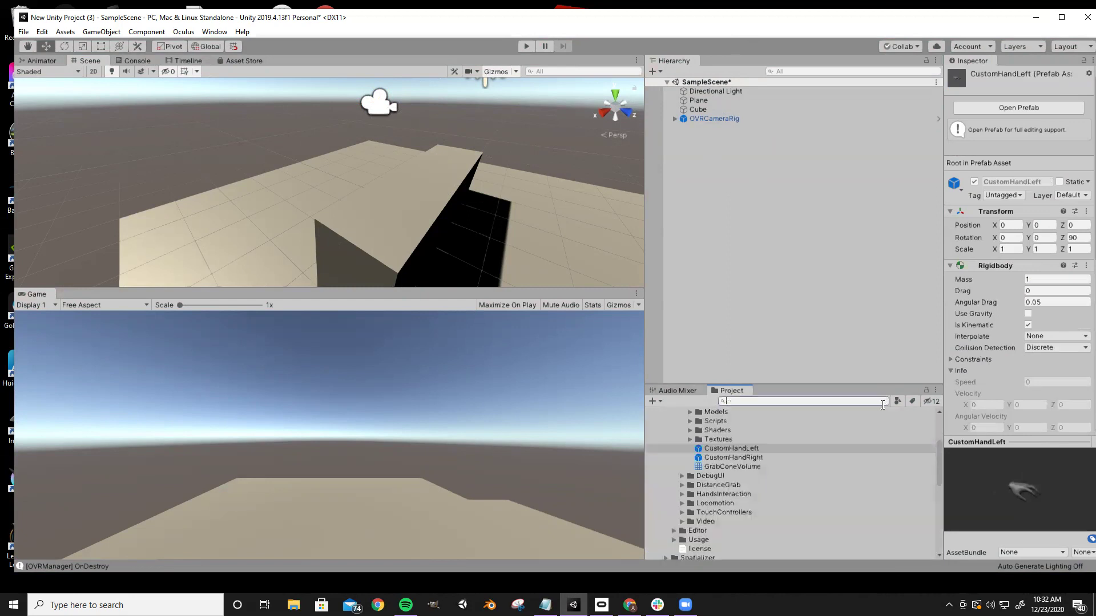
scroll(715, 451, up, 3)
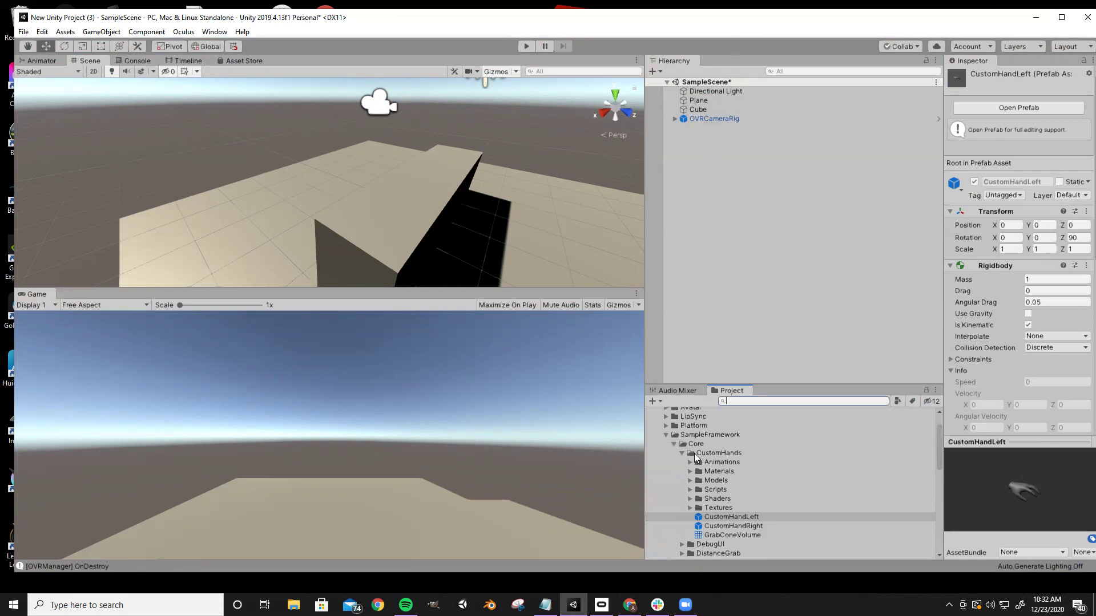
scroll(694, 454, up, 2)
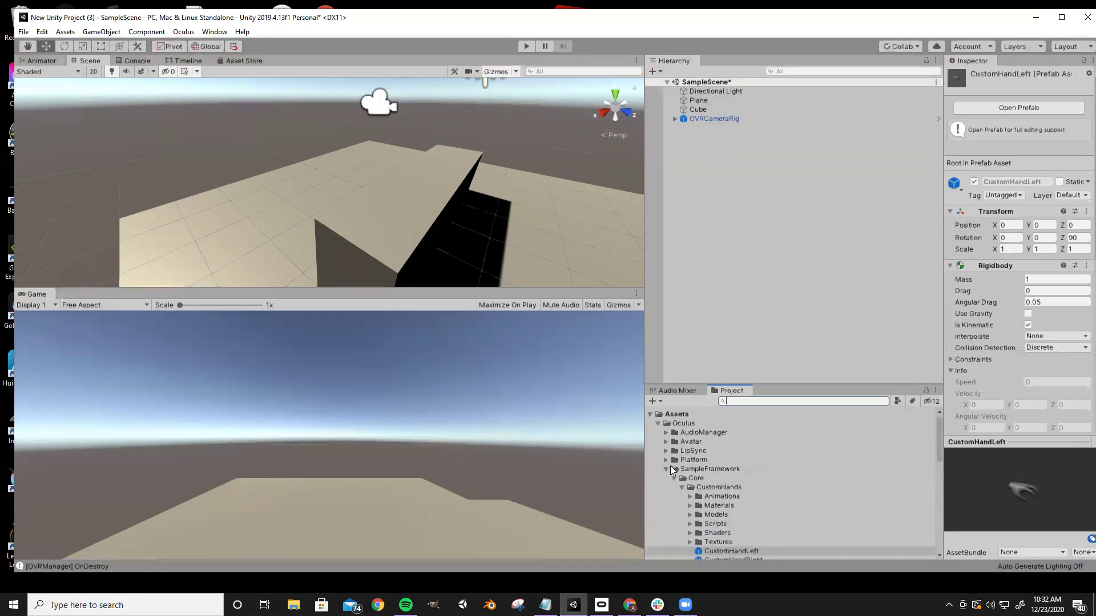
scroll(679, 472, down, 3)
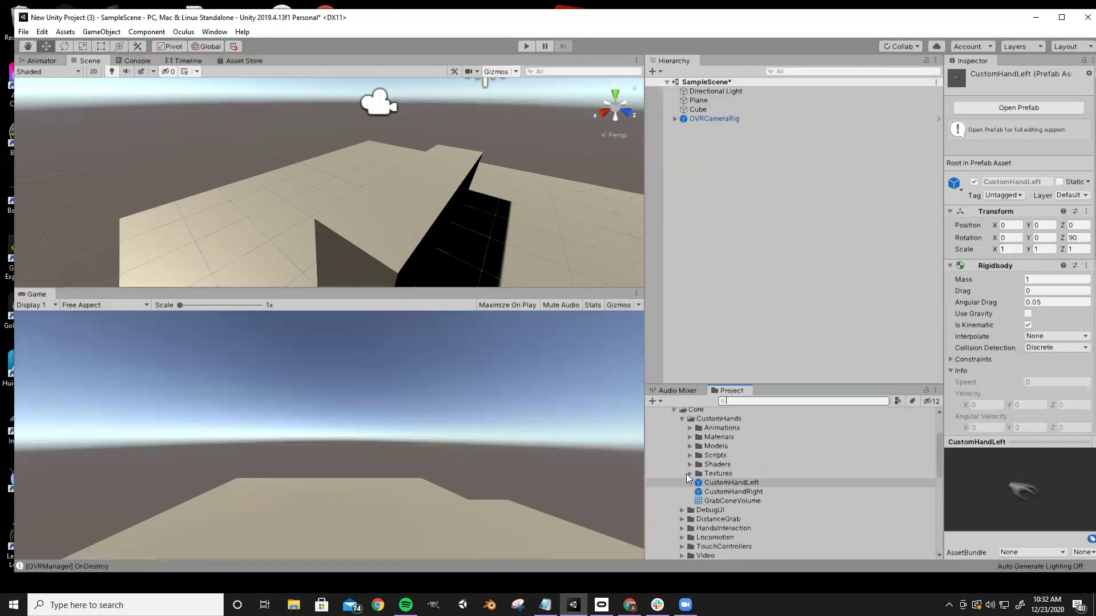
Compare the previews of the CustomHandLeft and CustomHandRight prefabs in the CustomHands folder
click(726, 484)
click(730, 492)
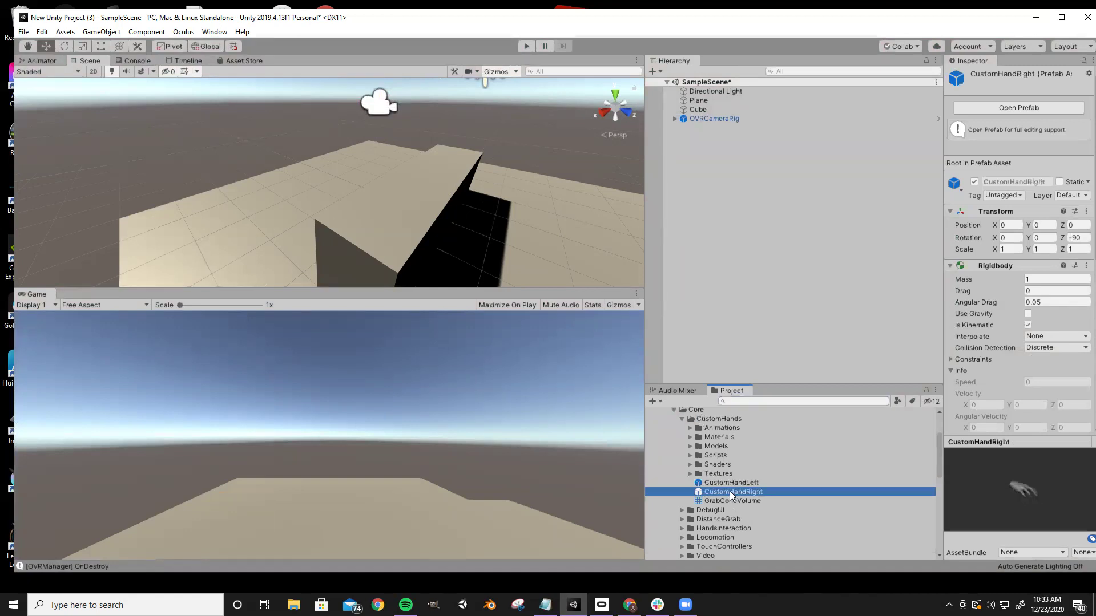
click(734, 483)
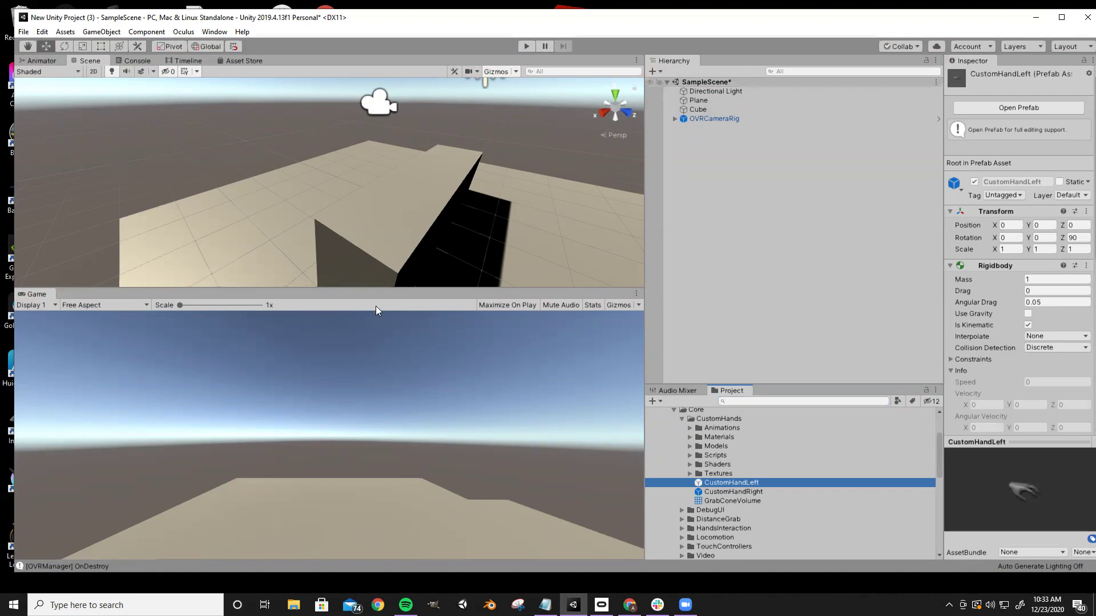
Add the CustomHandLeft prefab under LeftHandAnchor and the CustomHandRight prefab under RightControllerAnchor in OVRCameraRig's TrackingSpace
click(675, 119)
click(683, 127)
click(690, 173)
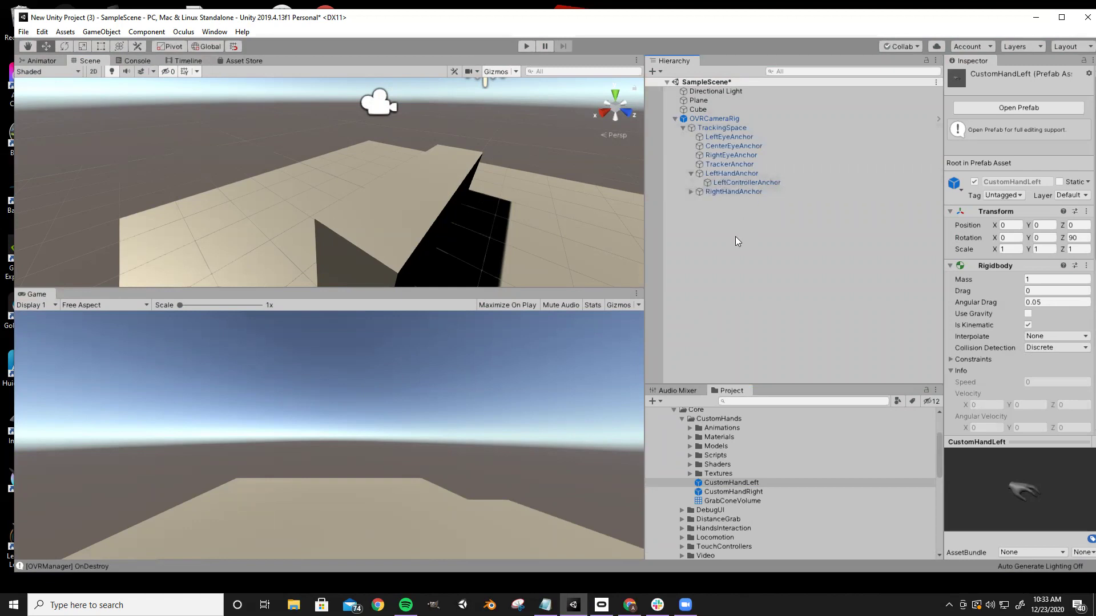
drag(731, 483, 737, 172)
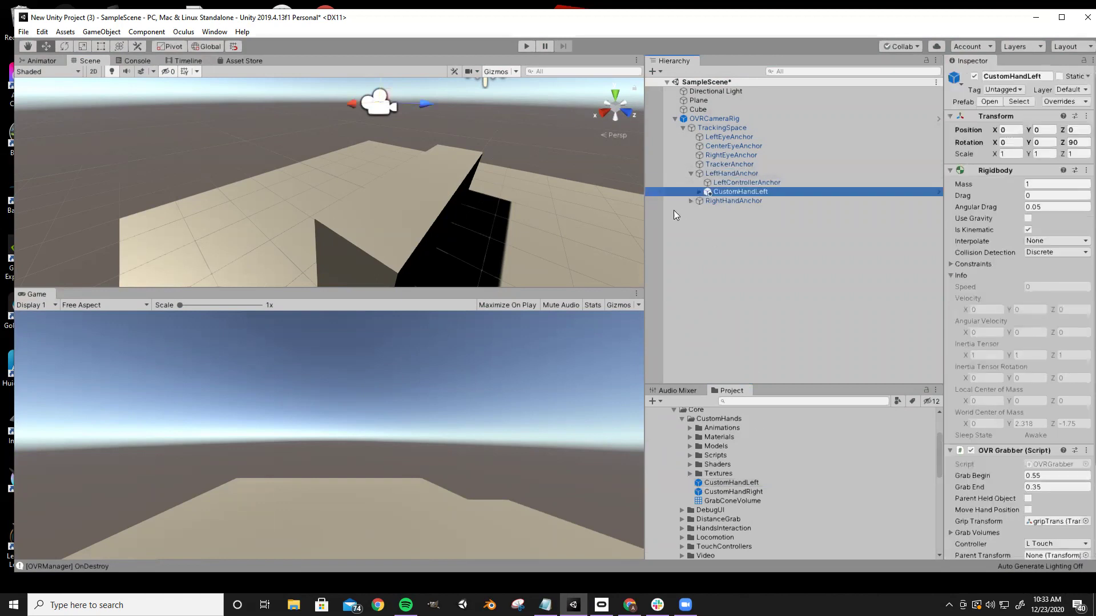
click(690, 201)
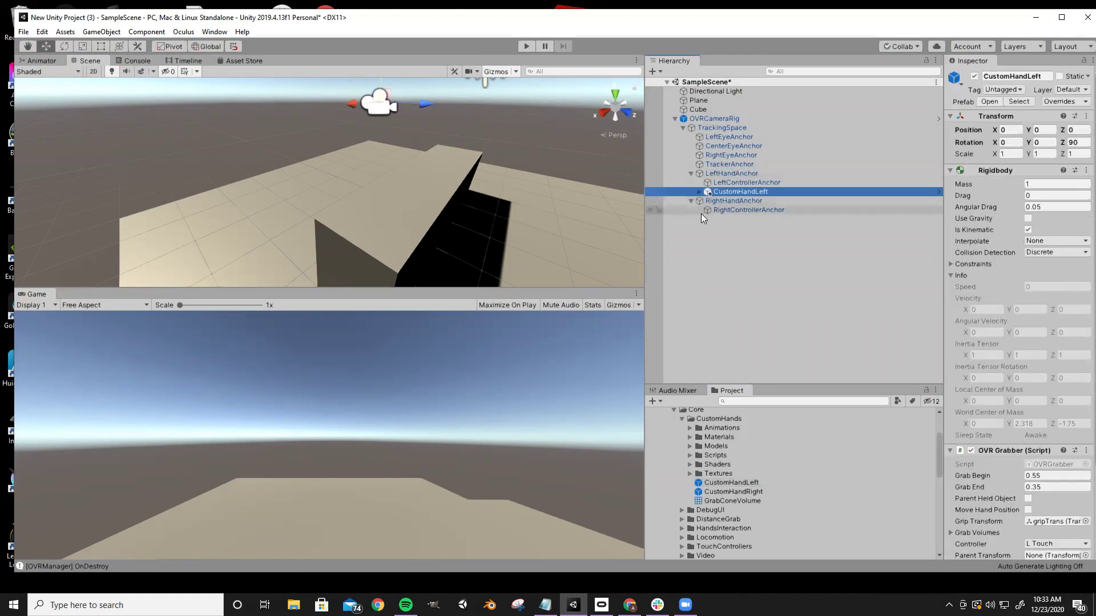
drag(735, 490, 736, 210)
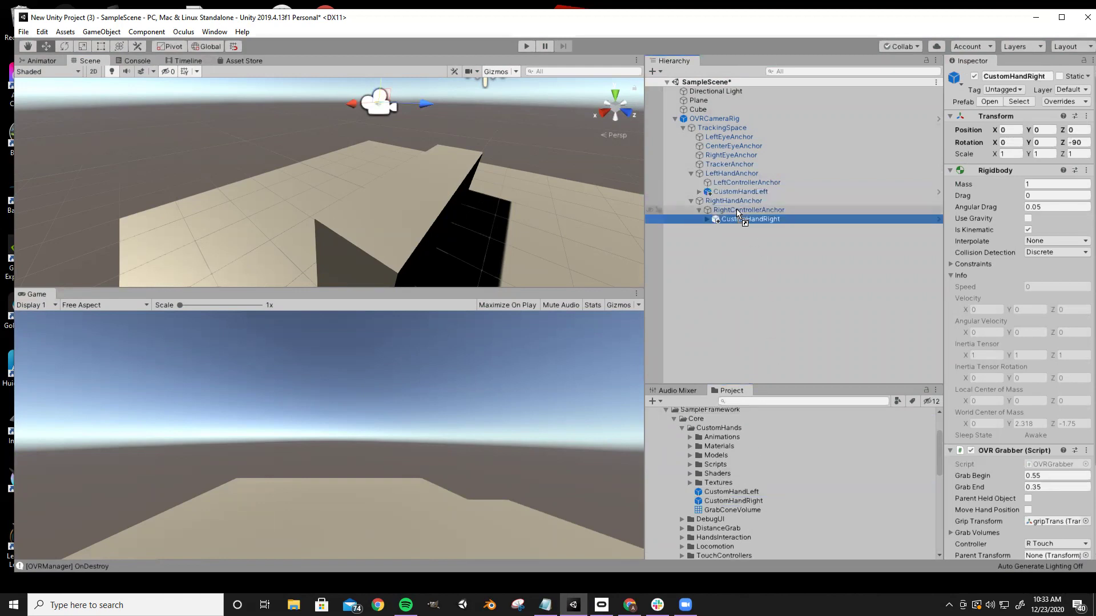
Run SampleScene in play mode to test the hands, stop it, and review CustomHandRight's OVR Grabber and Hand script settings
click(530, 46)
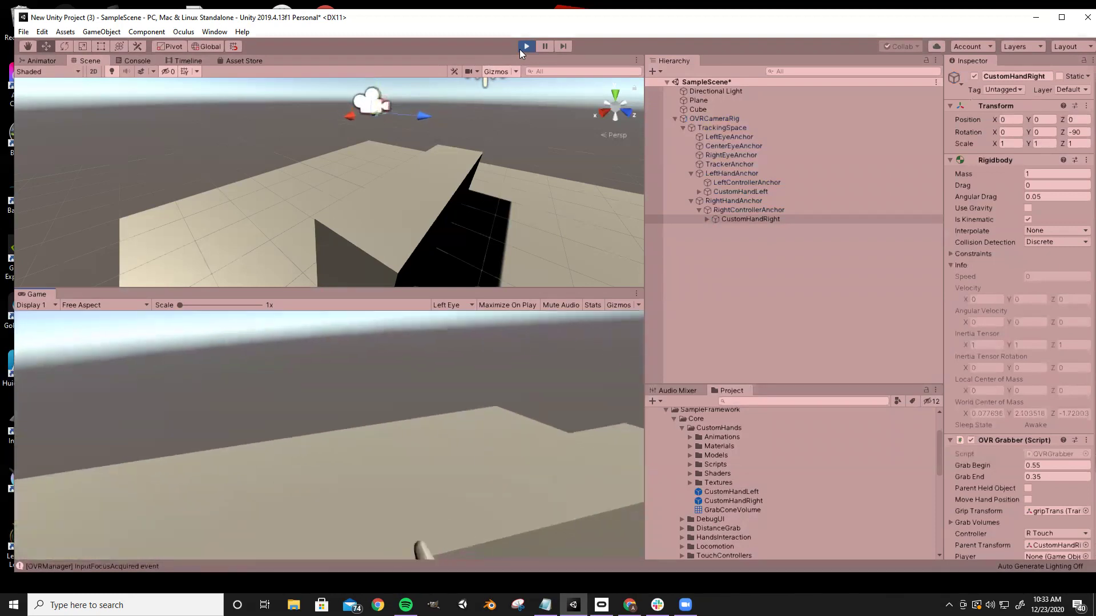
click(522, 47)
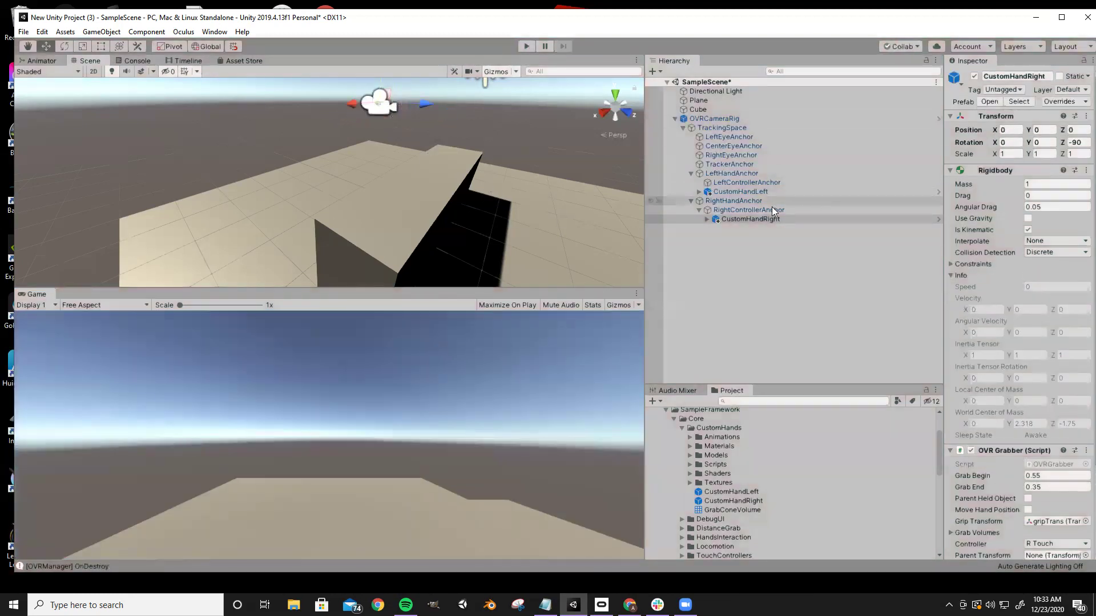
scroll(1040, 434, down, 3)
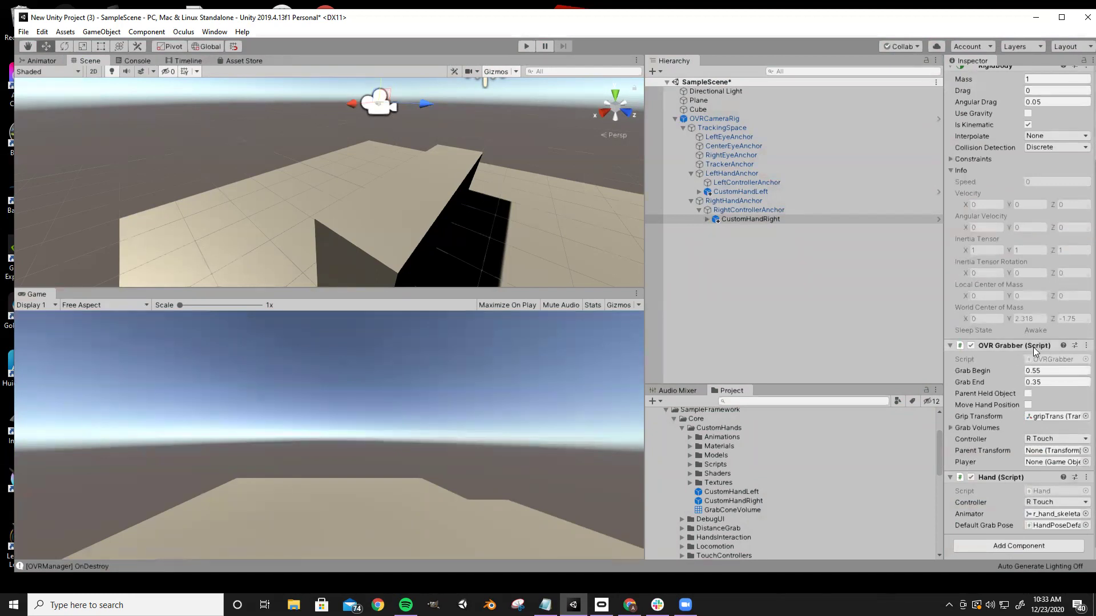
Add a second cube at the root of SampleScene and raise it above the plane to a Y position of about 1.85
right_drag(503, 170, 451, 188)
scroll(440, 192, up, 2)
middle_drag(427, 197, 398, 209)
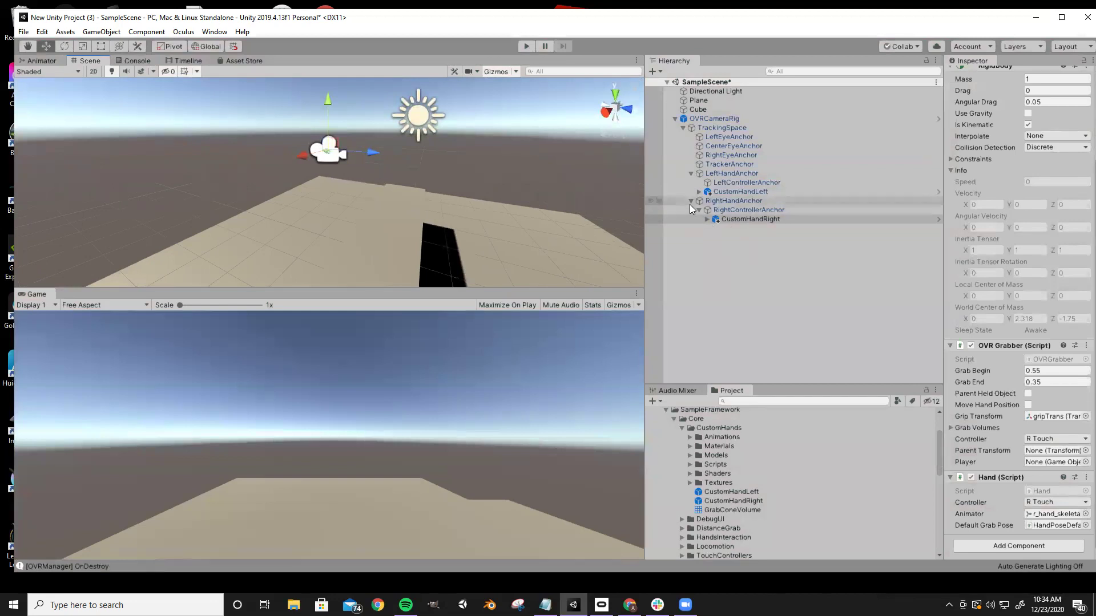
click(682, 127)
click(674, 118)
click(699, 135)
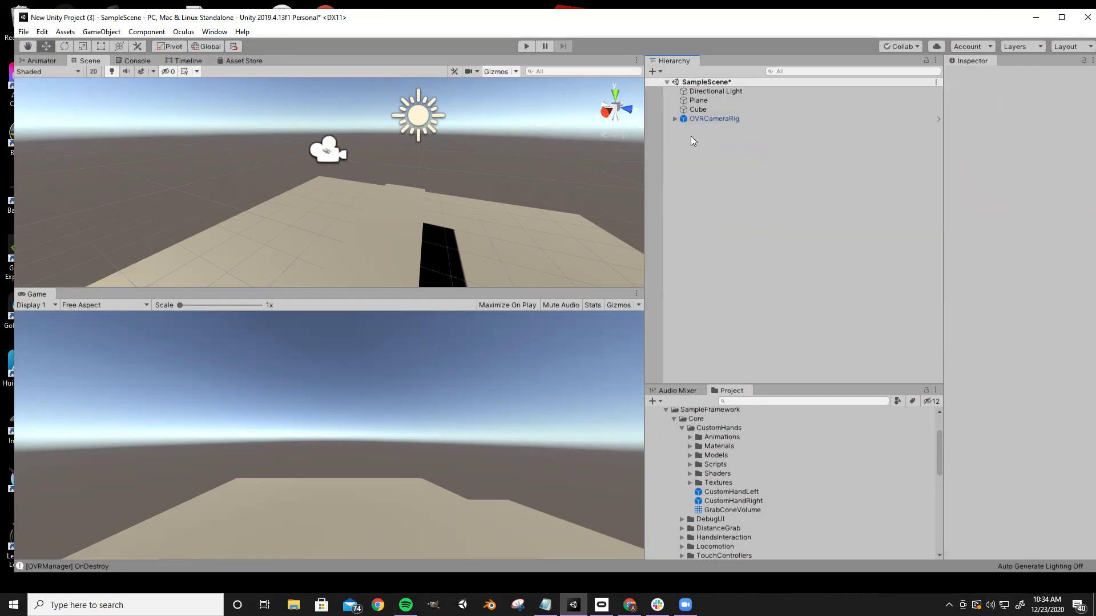
right_click(691, 136)
mouse_move(742, 258)
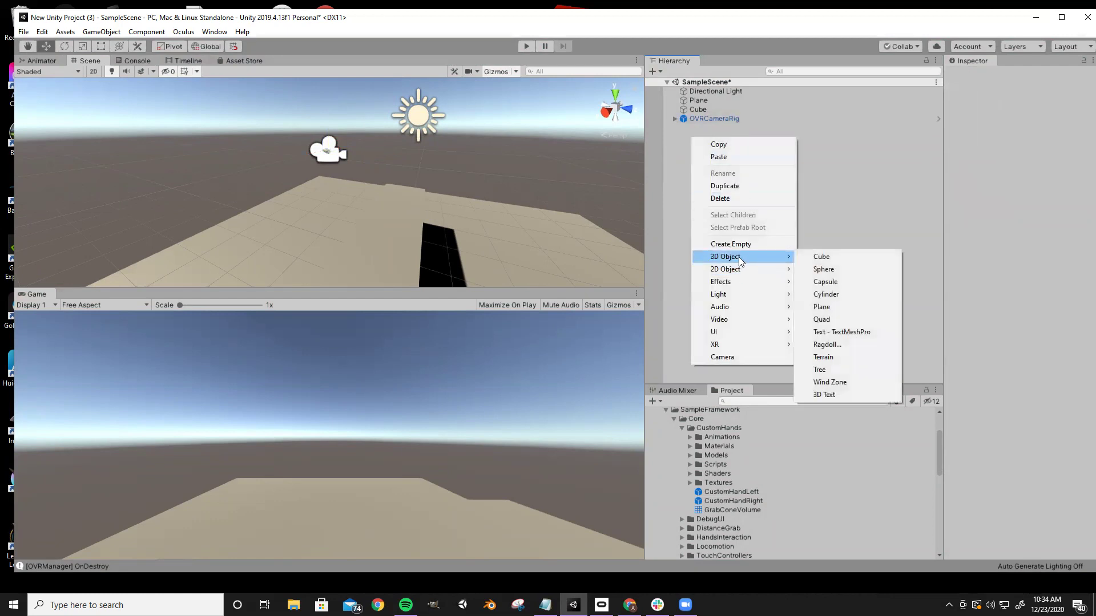
click(821, 257)
drag(380, 194, 411, 171)
drag(400, 151, 401, 126)
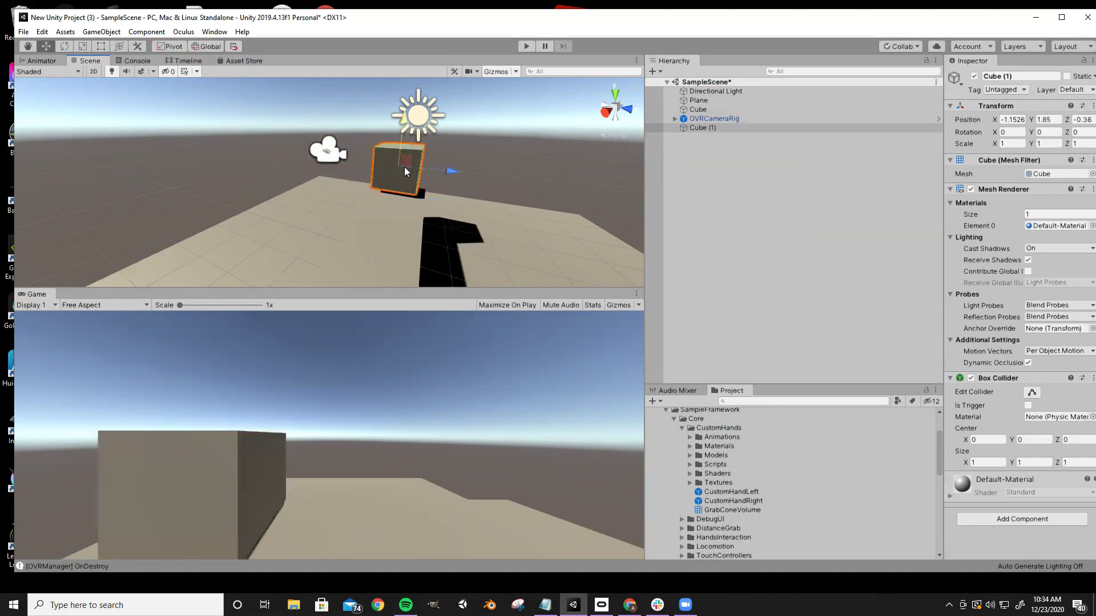
Move the new cube in front of the camera rig, to about X 1.94 and Z -0.14
drag(389, 176, 371, 211)
click(331, 154)
middle_drag(335, 157, 440, 170)
mouse_move(502, 173)
mouse_down()
mouse_move(536, 180)
mouse_move(475, 178)
mouse_move(488, 179)
mouse_up()
alt+drag(425, 137, 256, 200)
drag(347, 196, 456, 204)
drag(398, 166, 289, 207)
Set the new cube's scale to 0.5 on the X, Y and Z axes
click(230, 191)
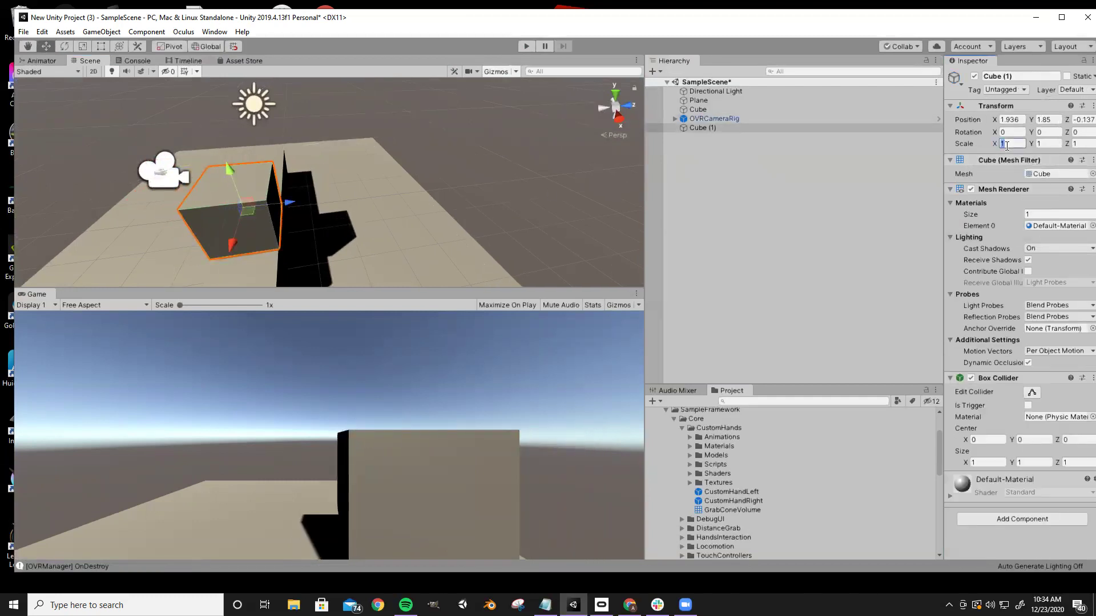
text(.5)
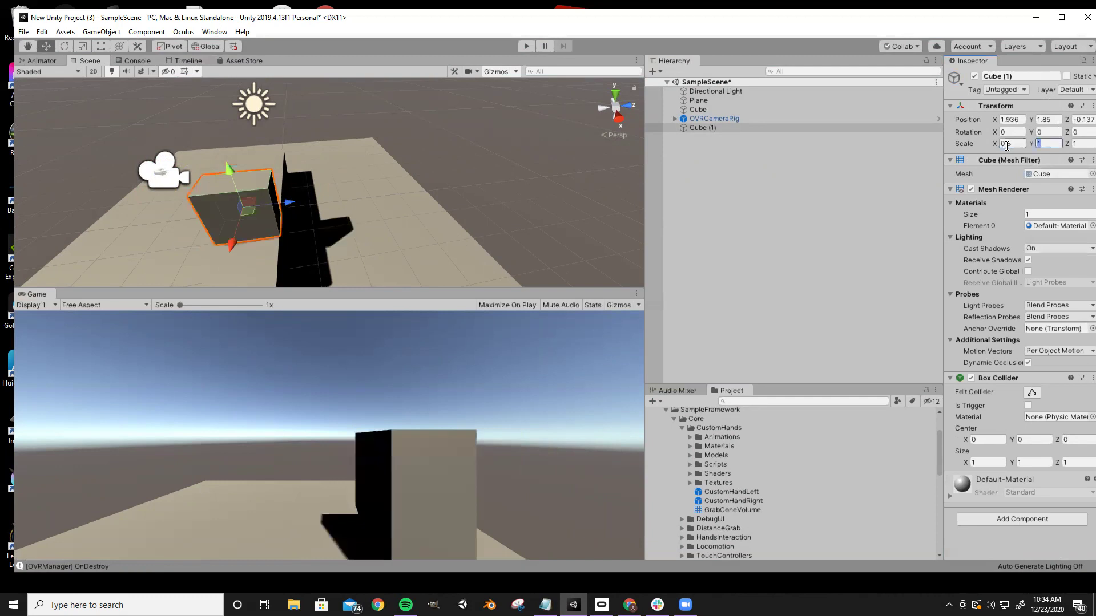
text(.5)
key(Tab)
text(.5)
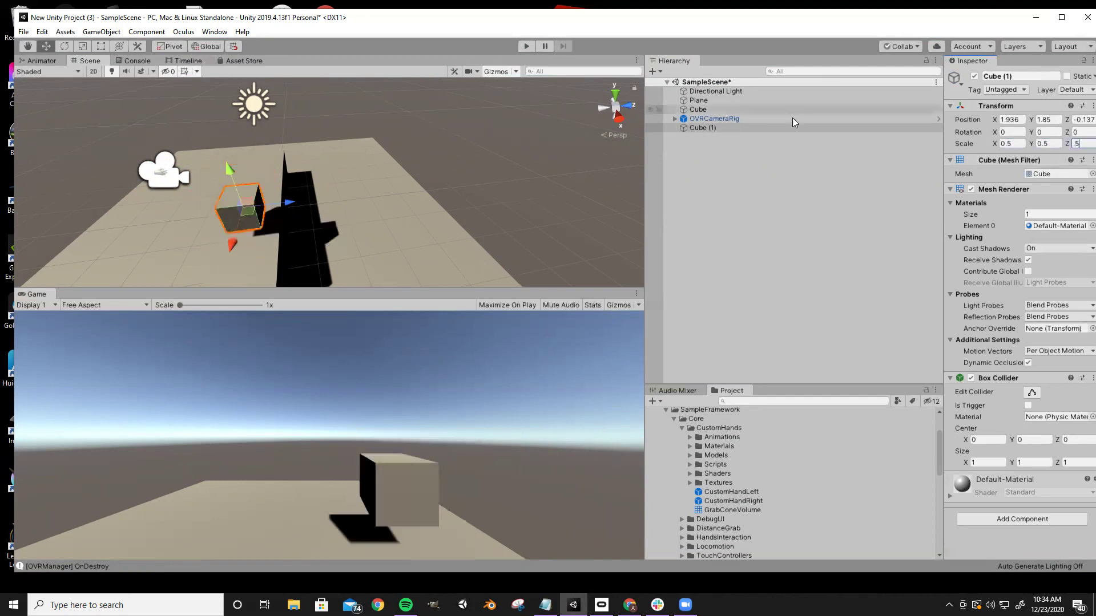
Find the OVR Grabbable script by searching components for "ovr" and add it to the small cube
click(1010, 519)
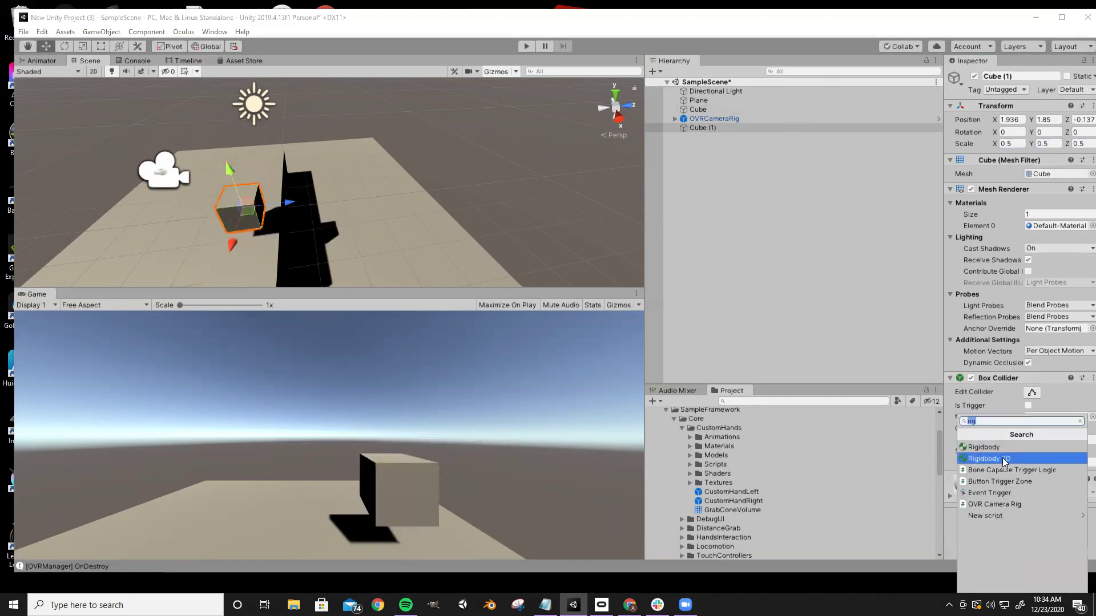
text(ovr)
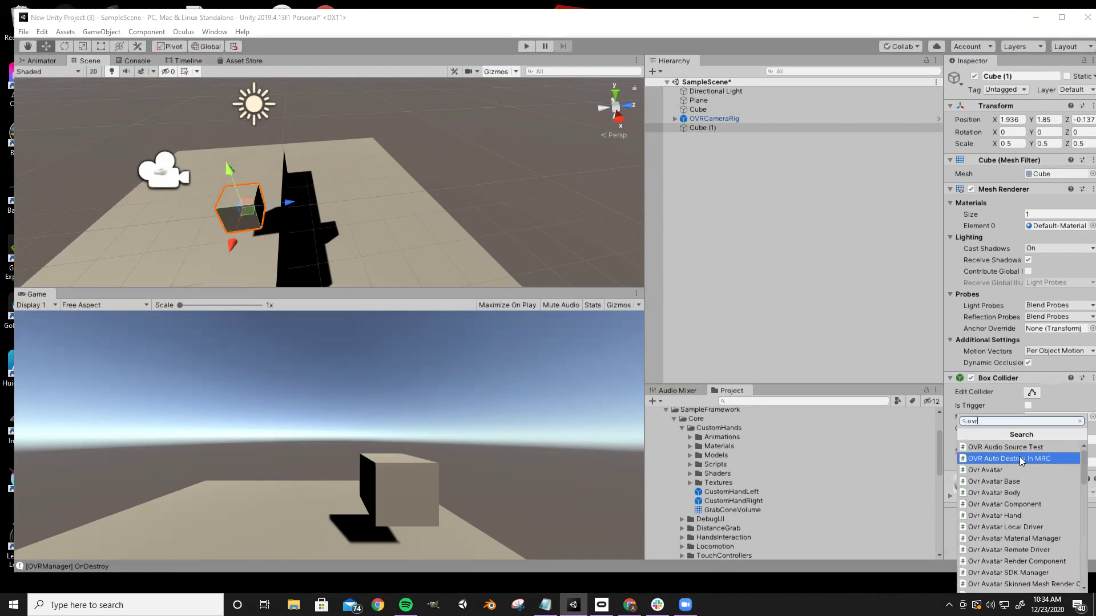
scroll(1013, 513, down, 8)
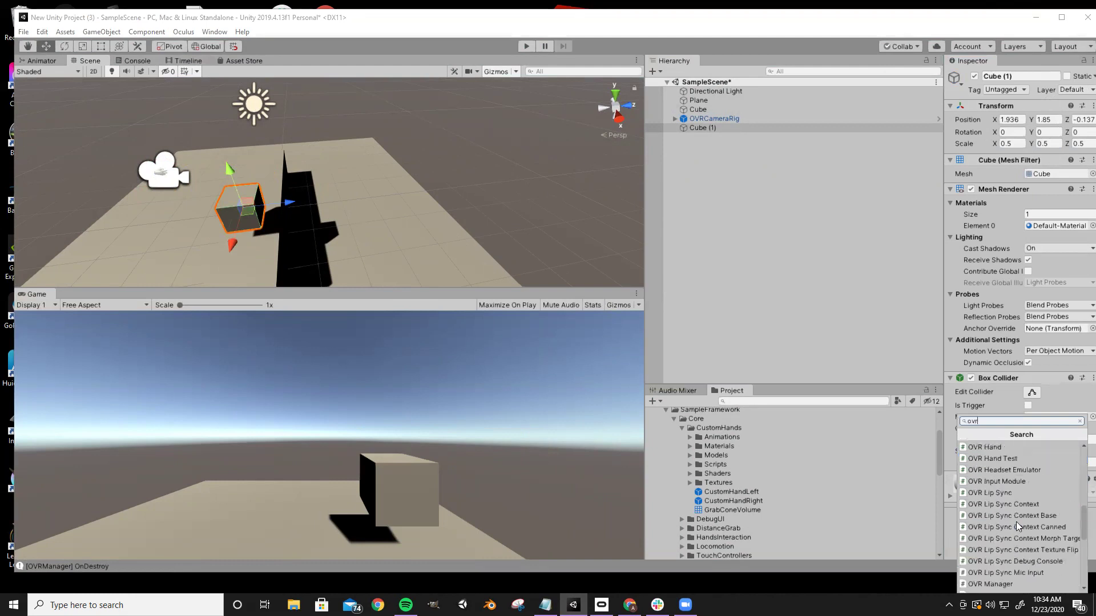
click(987, 483)
scroll(1023, 516, down, 3)
scroll(1023, 514, up, 3)
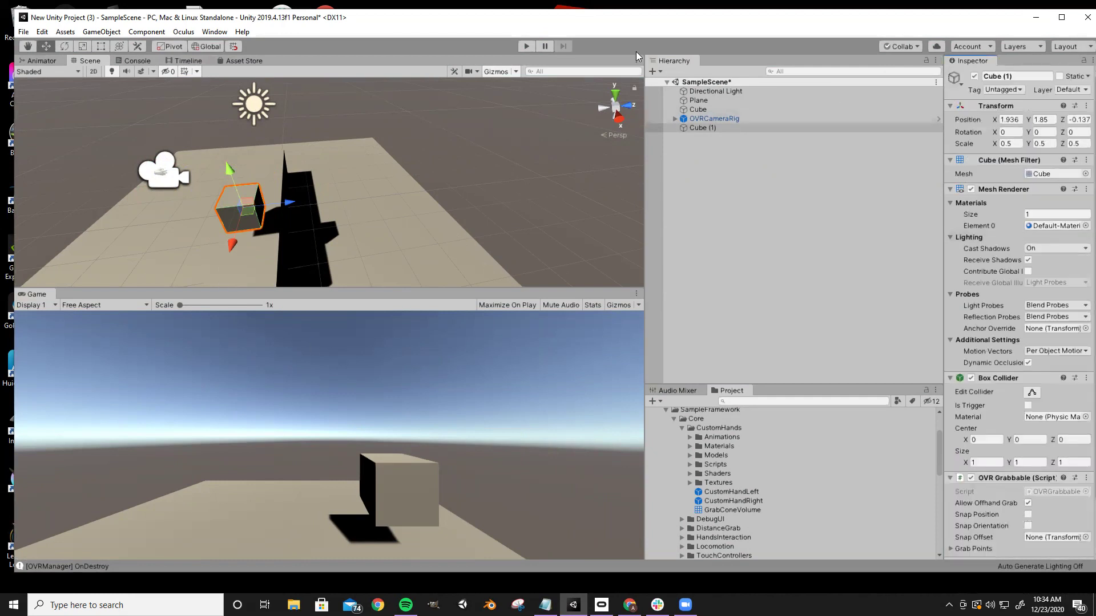
Add a Rigidbody component to the small cube
scroll(1005, 342, down, 3)
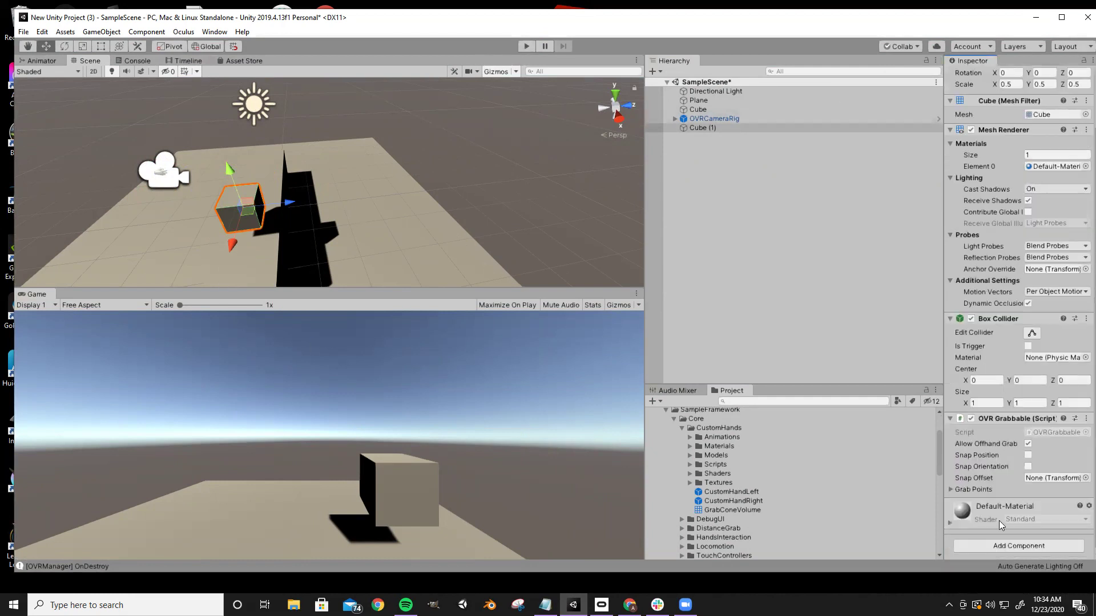
click(985, 546)
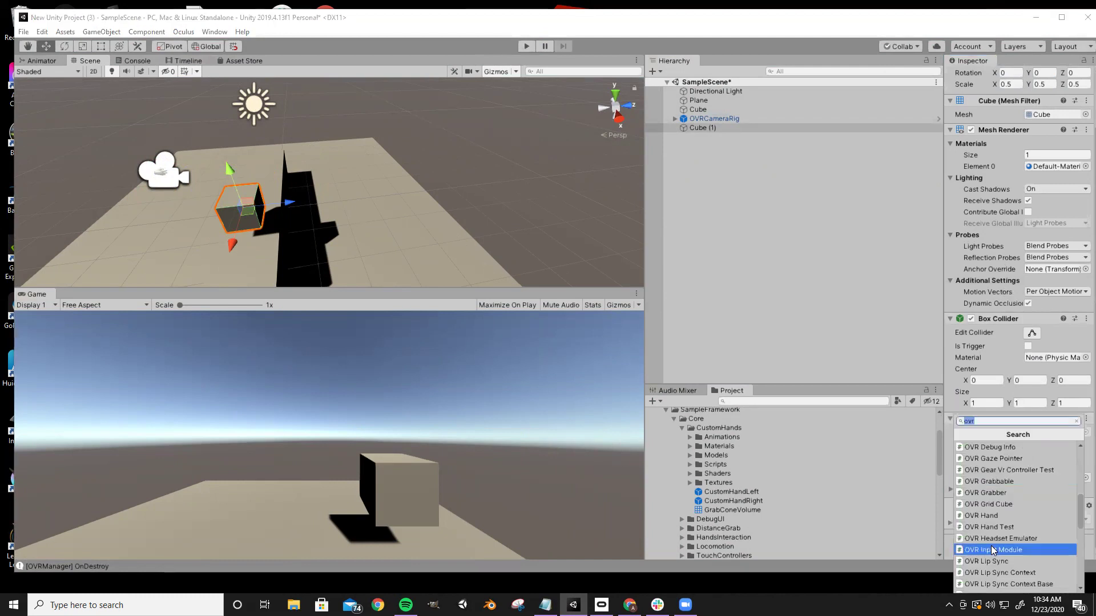
text(rig)
key(Down)
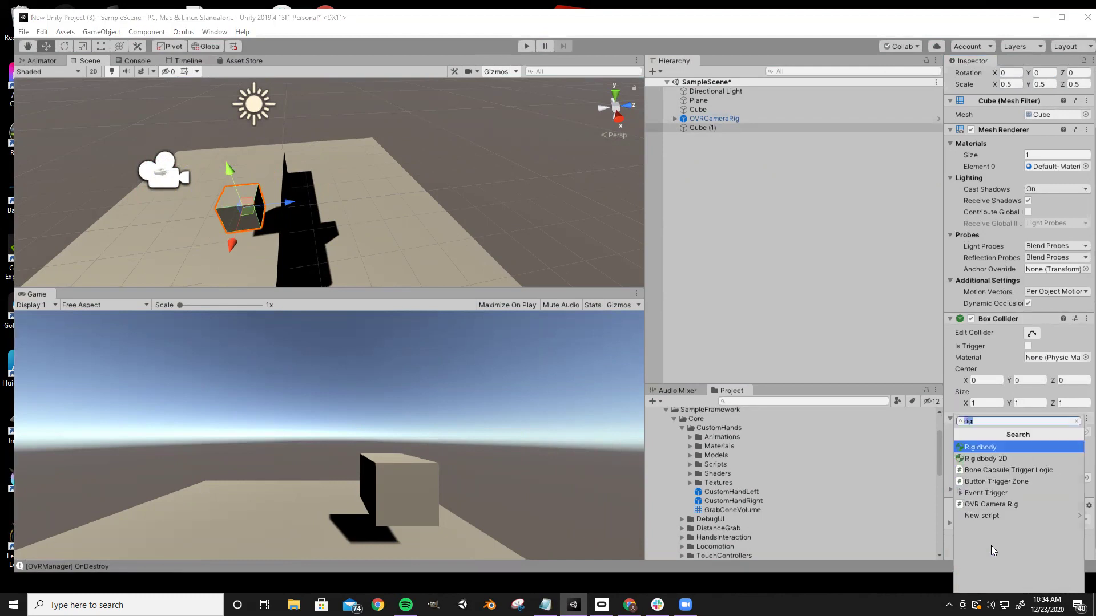
key(Return)
scroll(1065, 492, down, 8)
Run SampleScene in play mode to test grabbing the small cube with the hands, and stop it
right_drag(437, 213, 500, 150)
key(a)
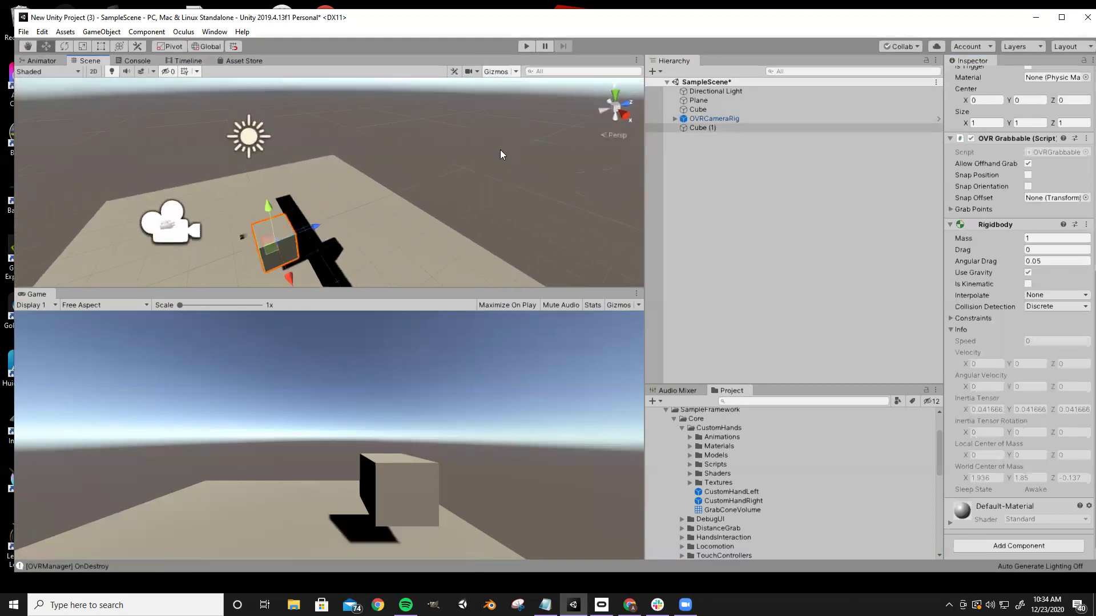
click(525, 47)
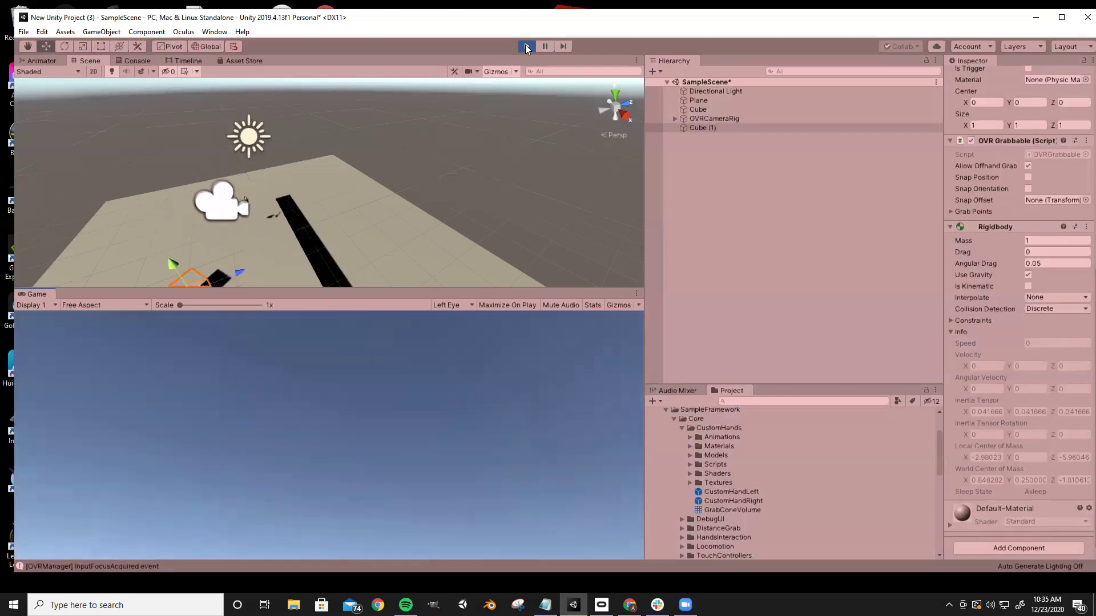
click(525, 46)
Delete the original long cube and the small grabbable cube from the scene
mouse_move(482, 170)
right_down()
mouse_move(490, 157)
mouse_move(462, 164)
right_up()
click(694, 128)
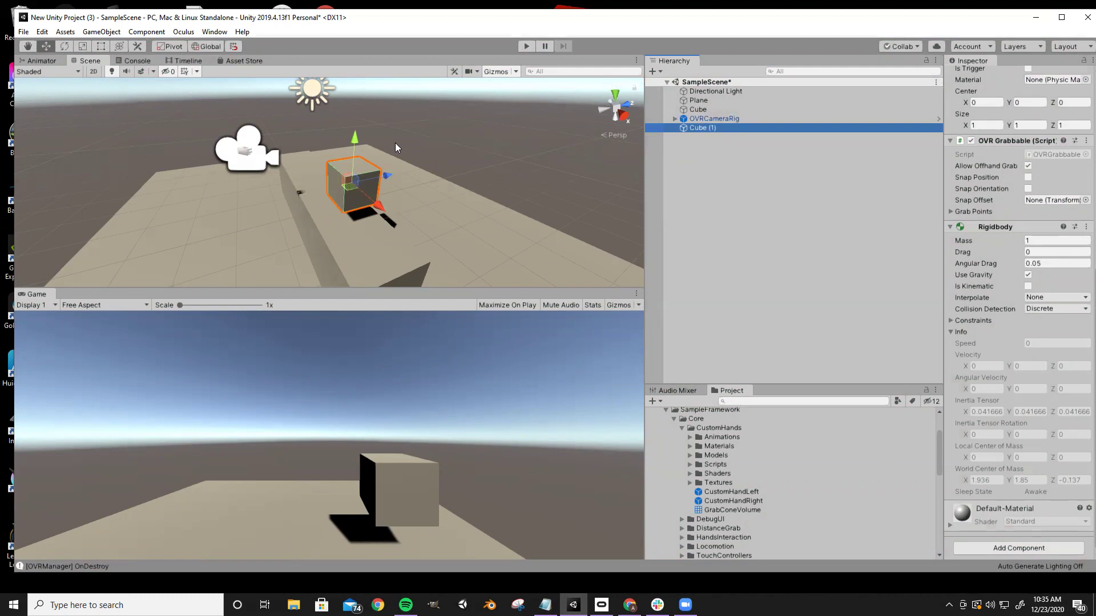
click(345, 231)
key(Delete)
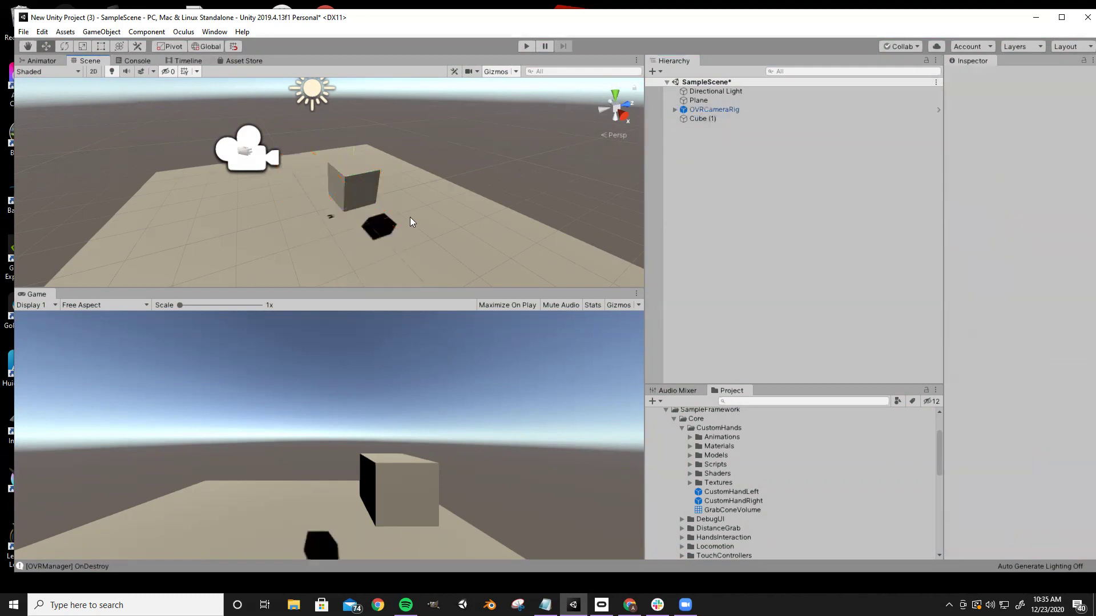
click(342, 182)
key(Delete)
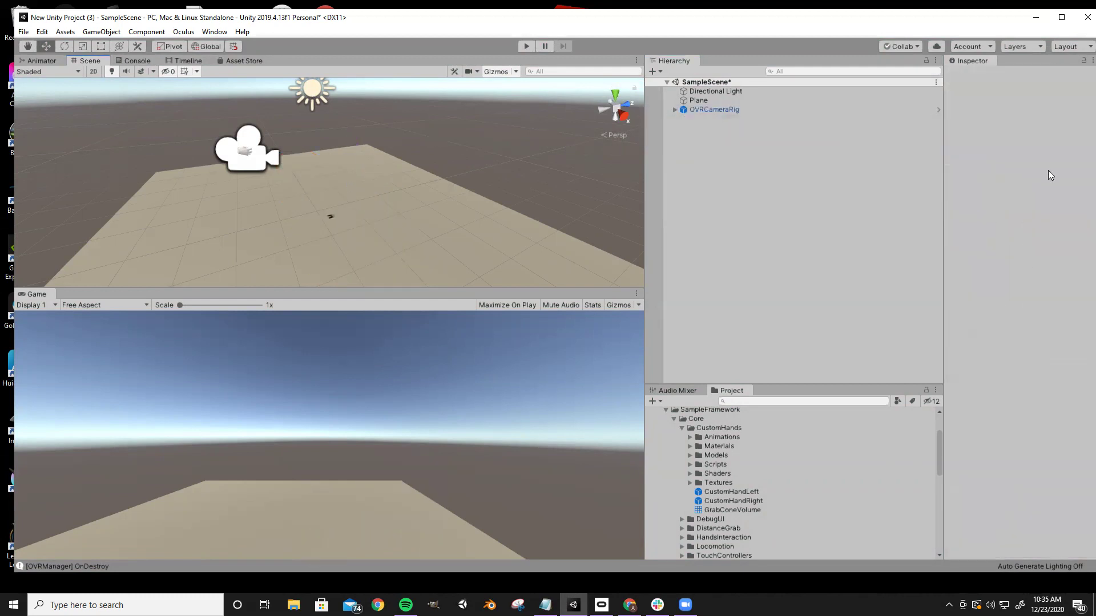
Add a cylinder to SampleScene and set its scale to 0.25 on the X, Y and Z axes
right_click(750, 161)
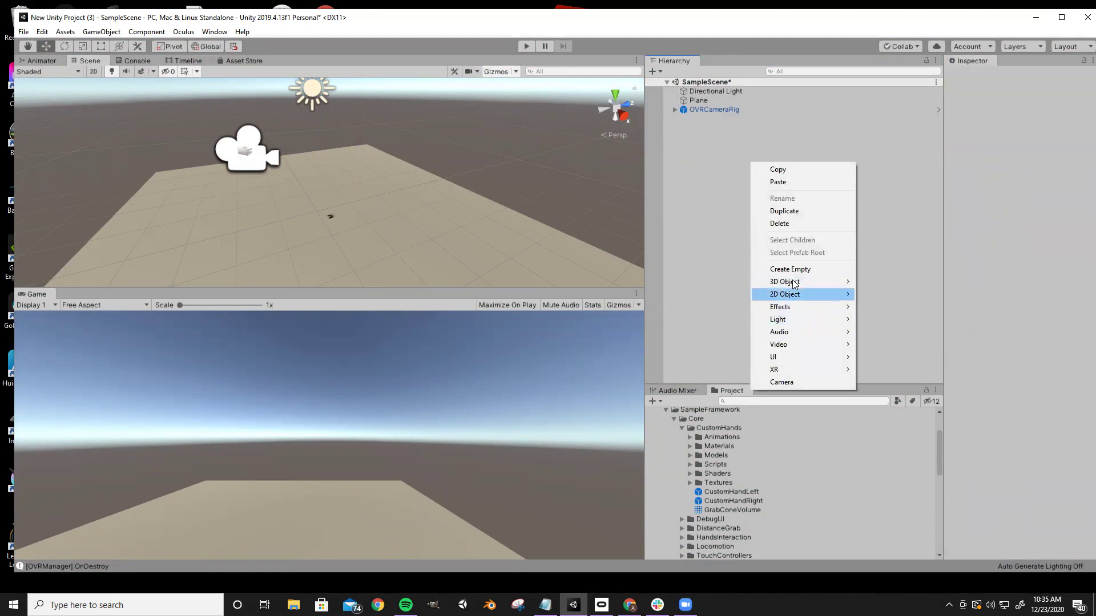
mouse_move(806, 282)
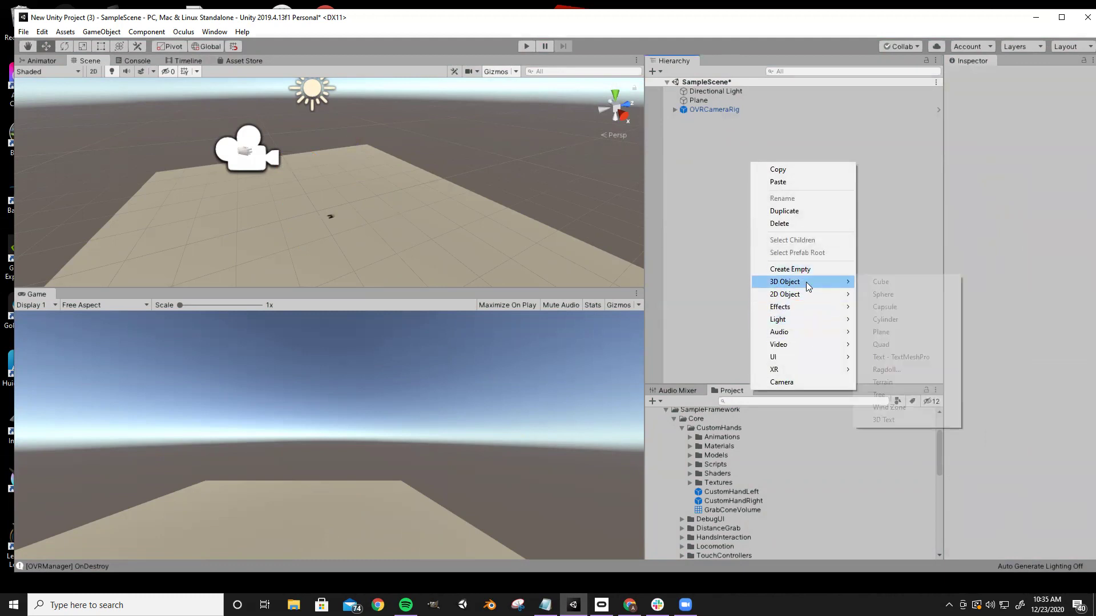
click(903, 319)
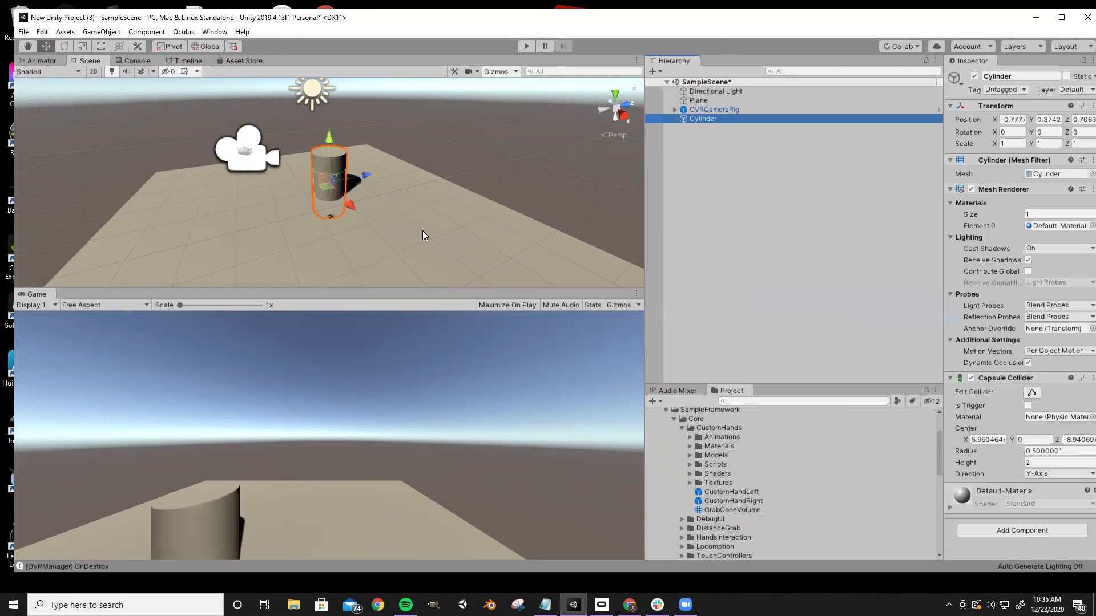
click(1010, 144)
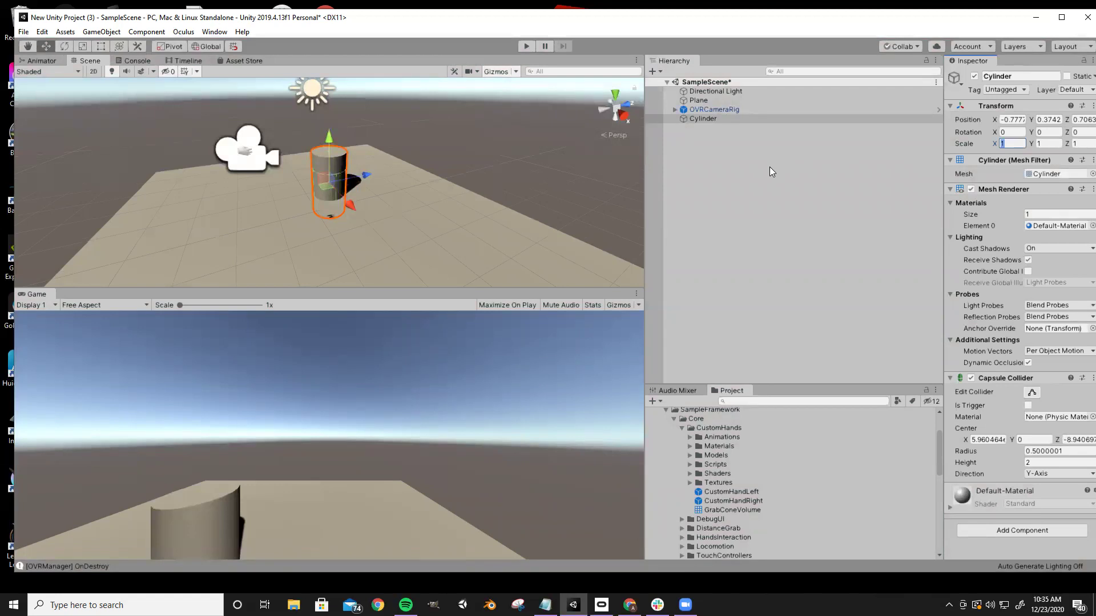
text(.25)
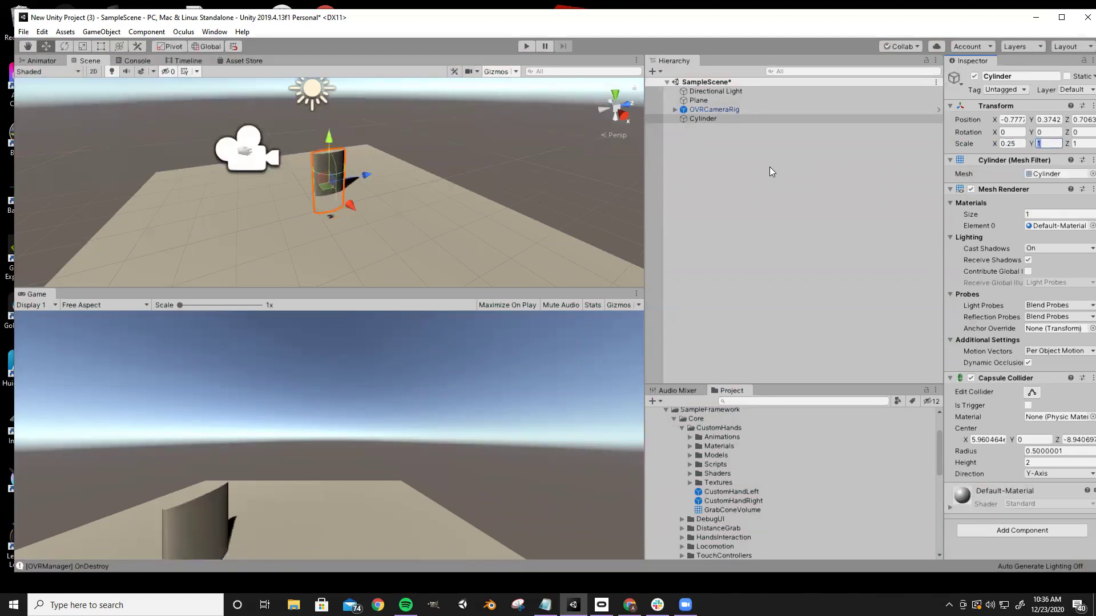
text(.25.25)
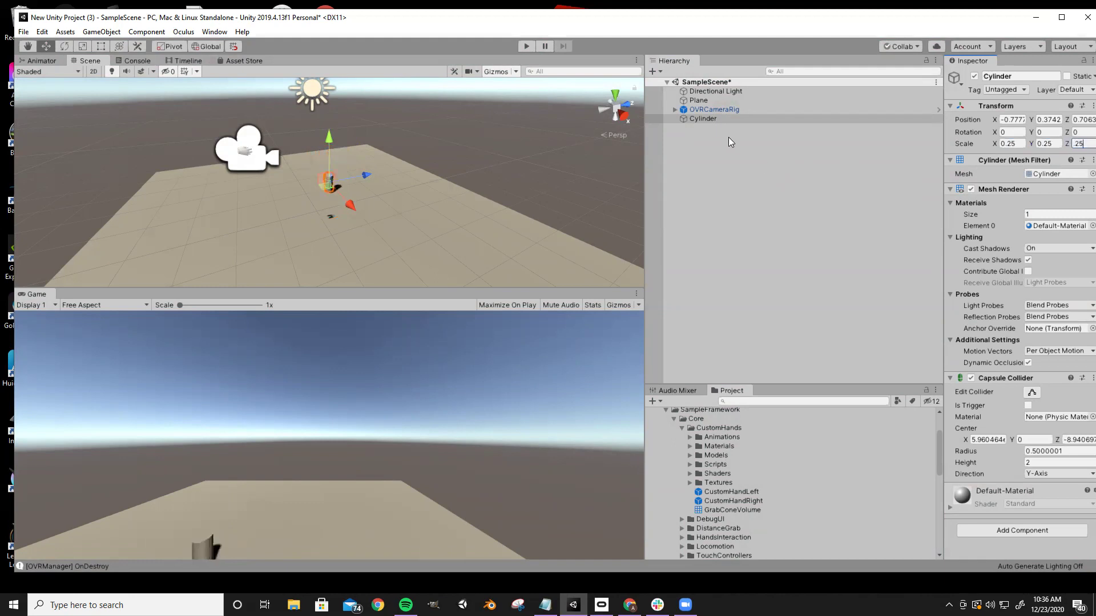
Move the cylinder across the plane to about X -3.7 and Y 0.28
right_drag(441, 218, 330, 207)
key(w)
drag(422, 236, 371, 103)
right_drag(371, 103, 466, 176)
Add a Rigidbody to the cylinder and duplicate it across the plane to form a row of four
click(1000, 534)
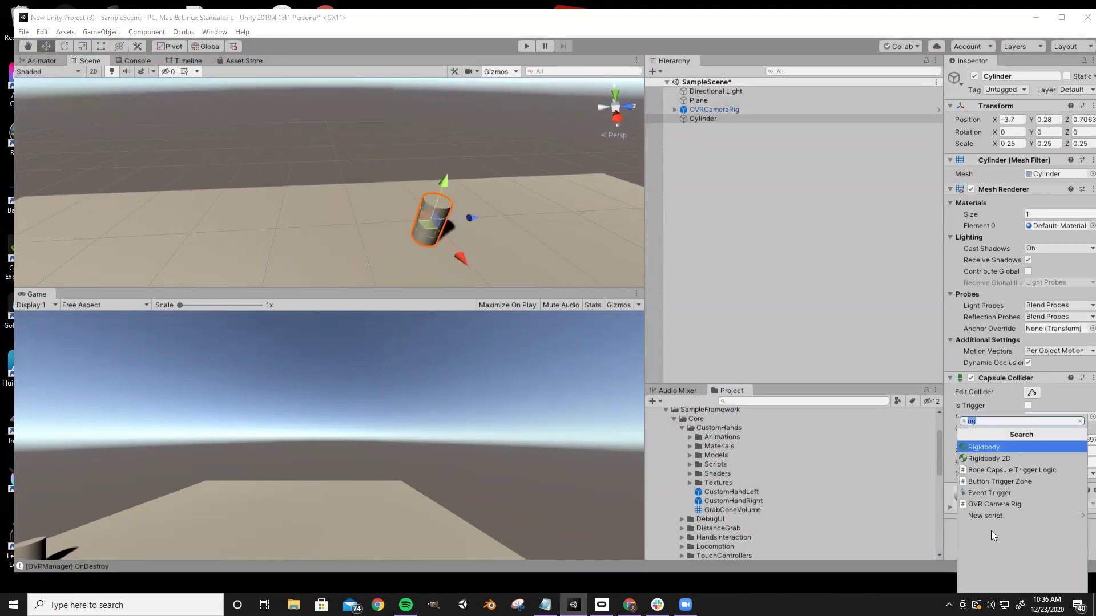
key(Return)
mouse_move(444, 225)
right_down()
mouse_move(426, 220)
mouse_move(437, 220)
right_up()
key(ctrl+d)
drag(488, 231, 314, 278)
key(ctrl+d)
key(ctrl+d)
Duplicate the cylinder further to place rows of three, two and one in front, completing a bowling-pin triangle of ten
key(ctrl+d)
drag(360, 252, 461, 254)
key(ctrl+d)
key(ctrl+d)
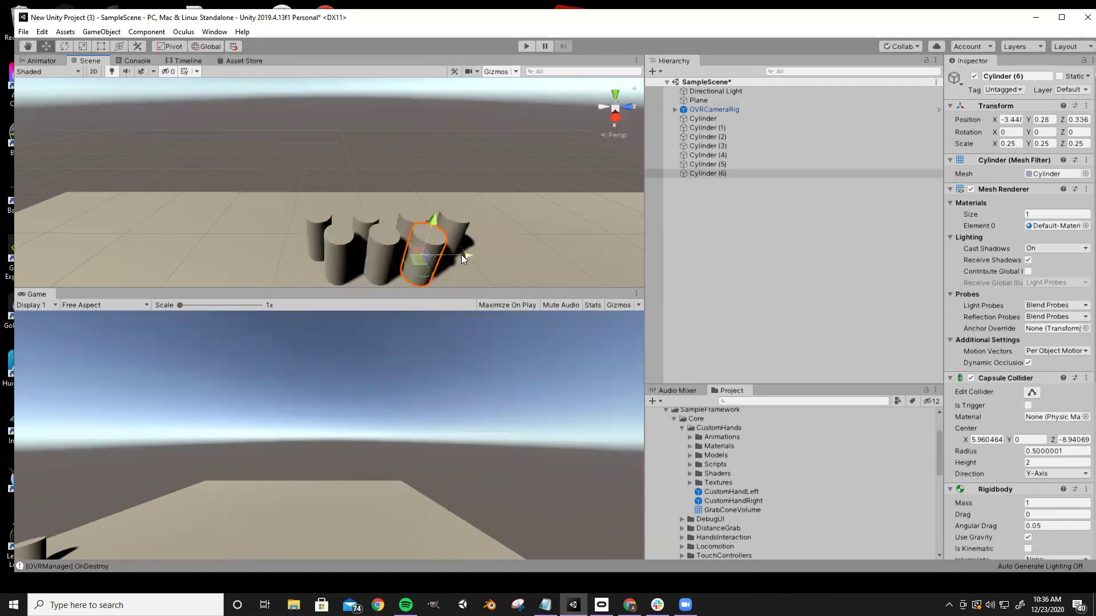
key(ctrl+d)
scroll(446, 244, down, 3)
mouse_move(393, 258)
mouse_down()
mouse_move(426, 237)
mouse_move(397, 242)
mouse_up()
key(ctrl+d)
key(ctrl+d)
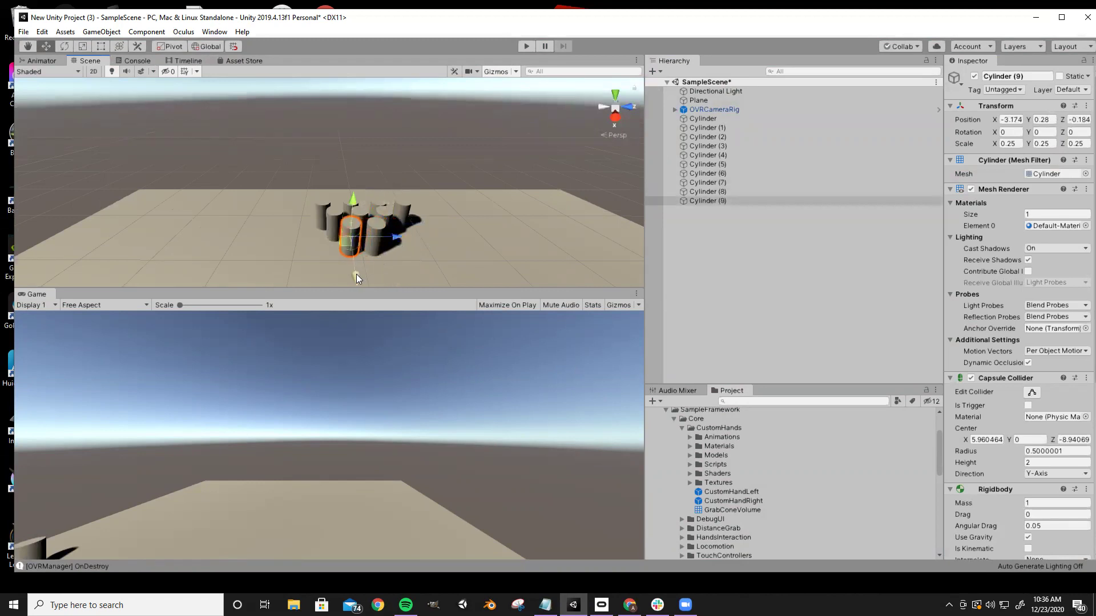
drag(356, 277, 356, 283)
drag(393, 248, 407, 252)
Move OVRCameraRig to about X 3.31, Z -0.04 and turn it about -92 degrees on Y to face the cylinders
scroll(439, 221, down, 10)
mouse_move(399, 239)
right_down()
mouse_move(391, 250)
mouse_move(378, 242)
mouse_move(398, 234)
right_up()
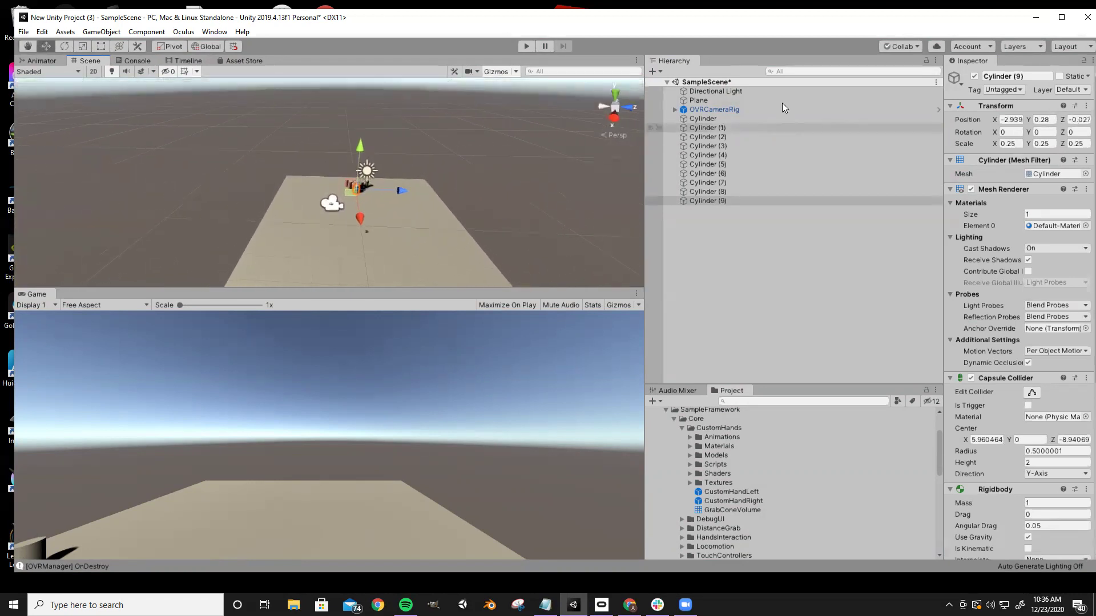
click(728, 108)
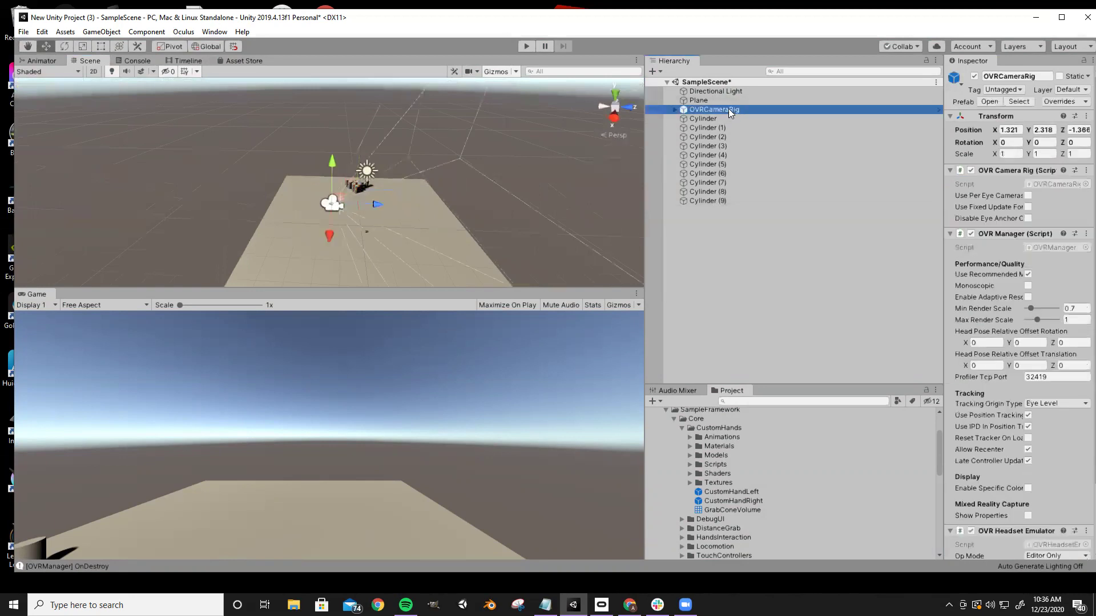
click(1036, 143)
drag(1028, 143, 389, 264)
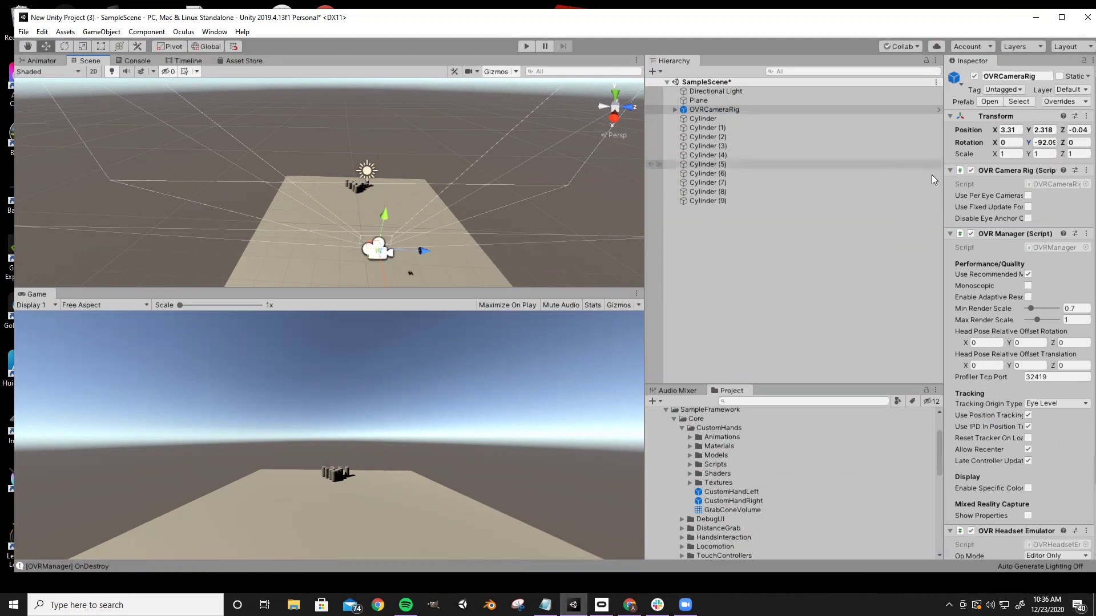
Add a 3D sphere to SampleScene
click(712, 237)
right_click(702, 224)
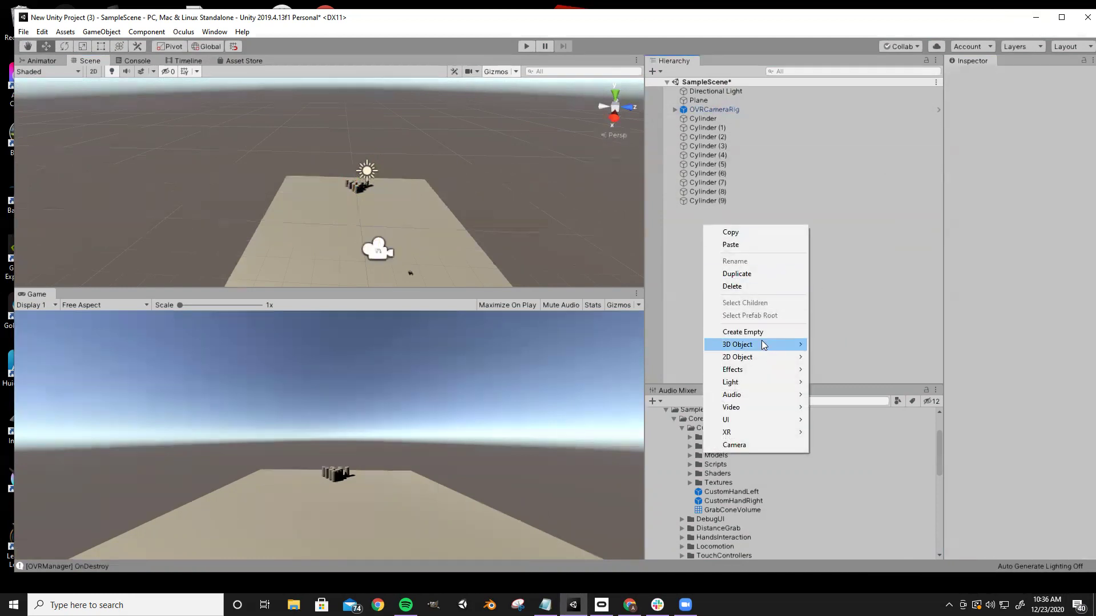
mouse_move(758, 345)
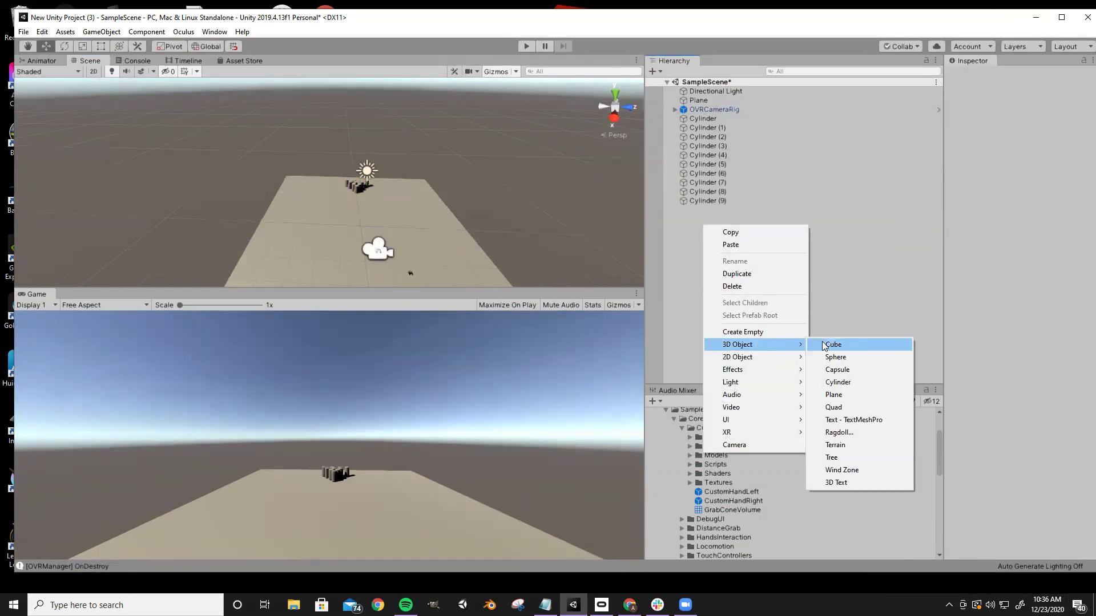
click(836, 357)
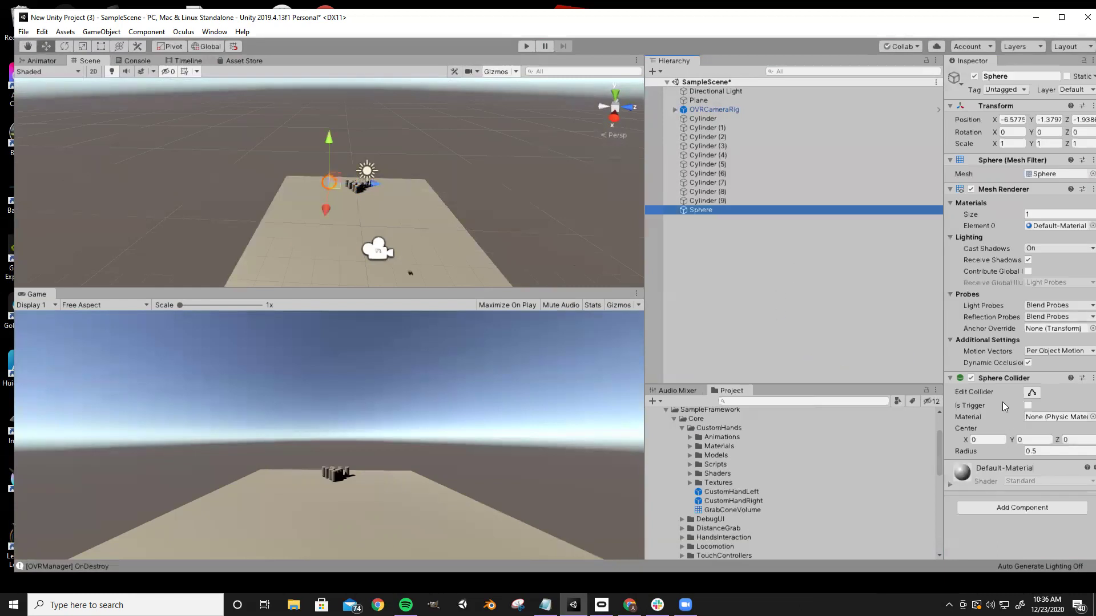
Add the OVR Grabbable component to the sphere
click(1018, 503)
text(grab)
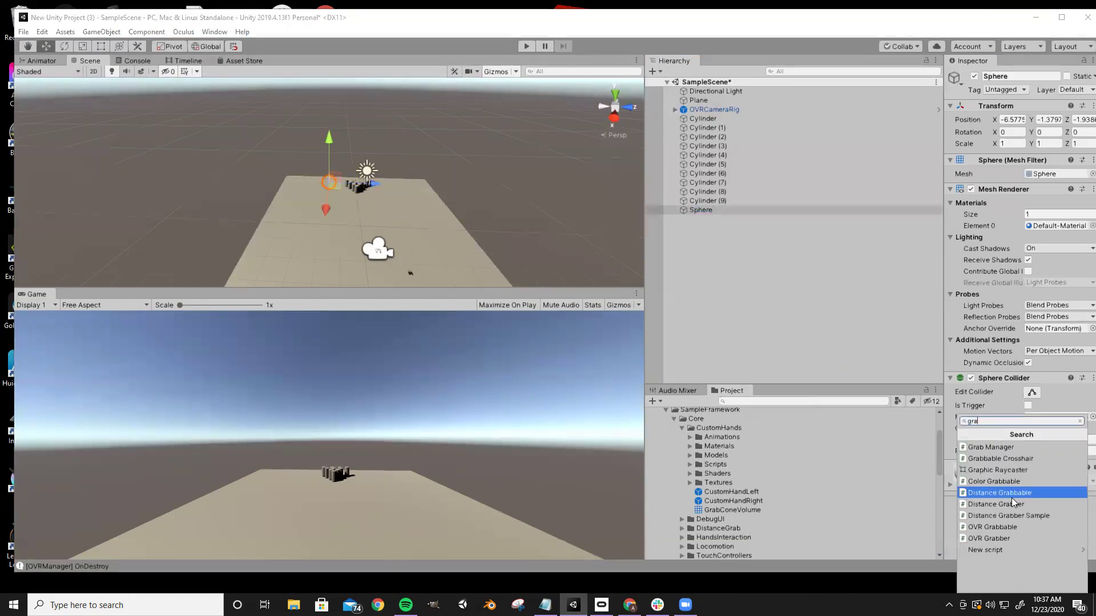
key(Up)
key(Up)
key(Up)
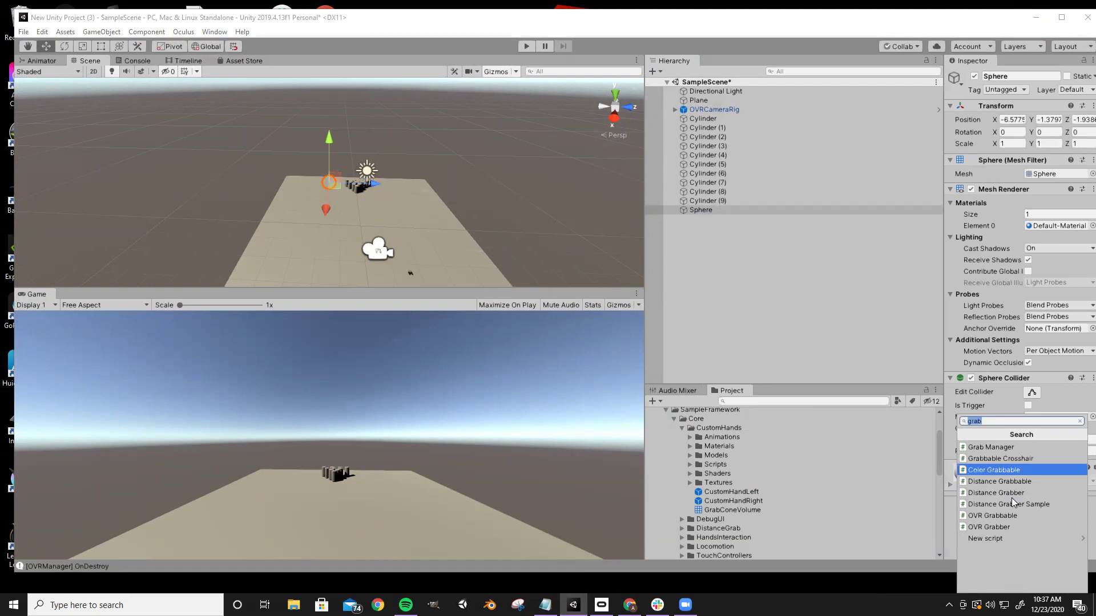
key(Down)
key(Down)
key(Down)
key(Down)
key(Down)
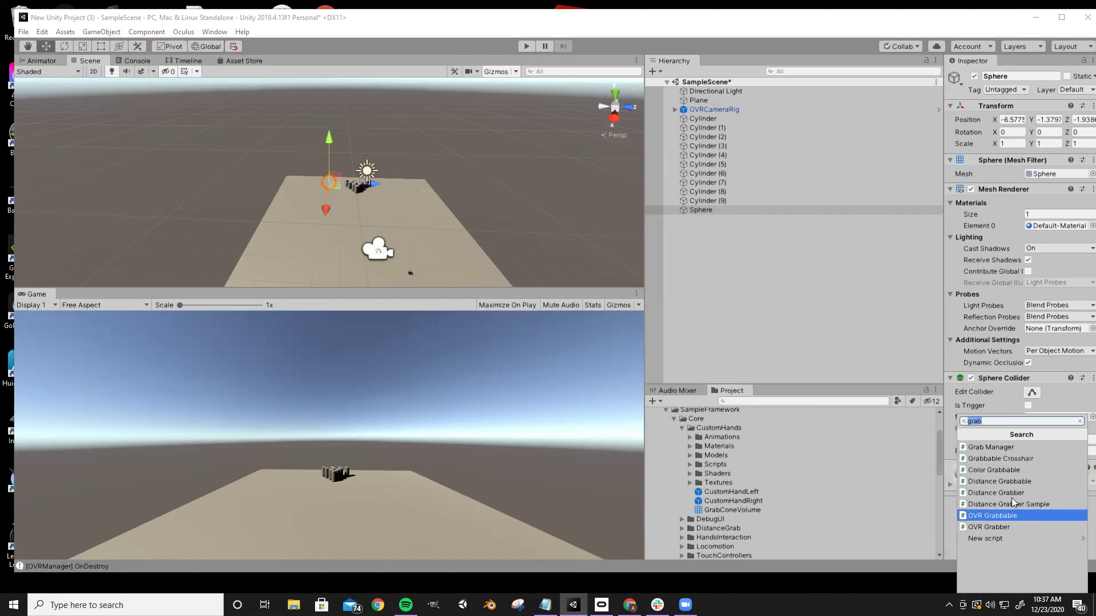
key(Return)
Add a Rigidbody component to the sphere
scroll(998, 457, down, 3)
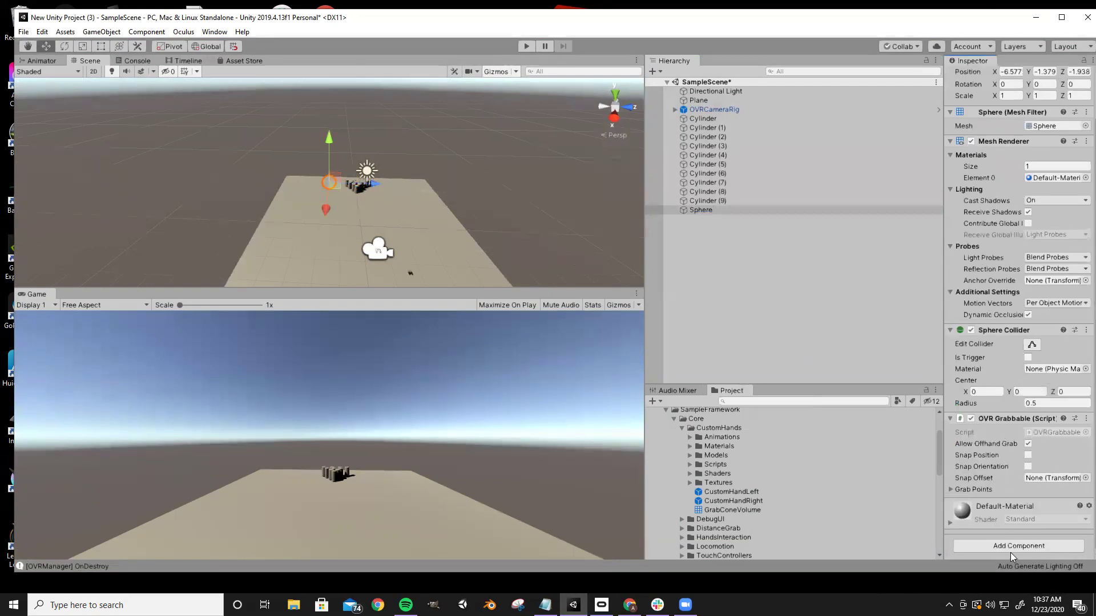
click(1011, 548)
text(rig)
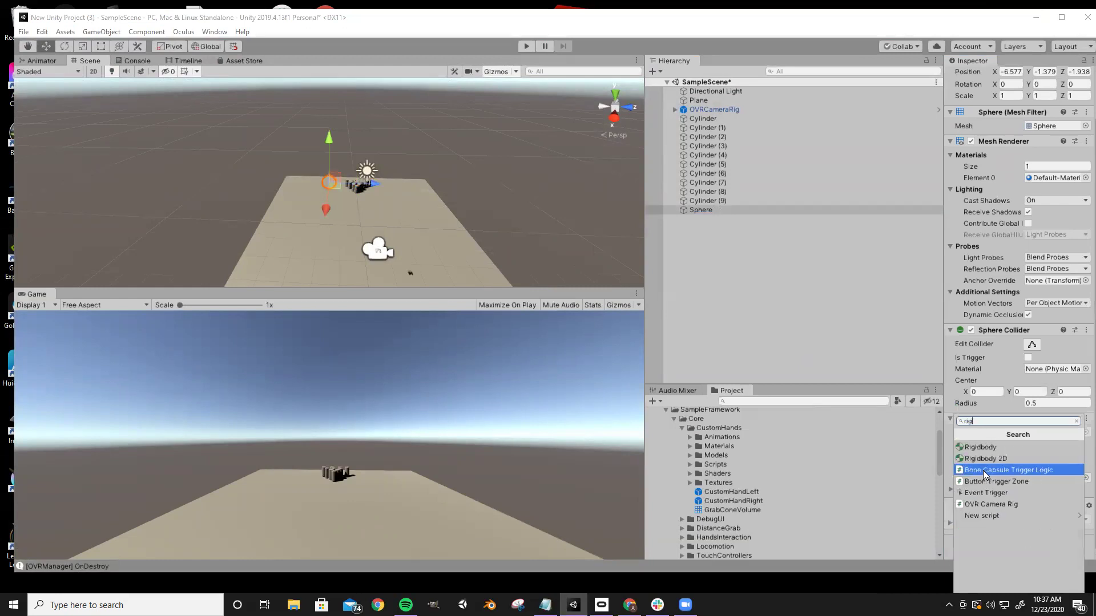
click(980, 447)
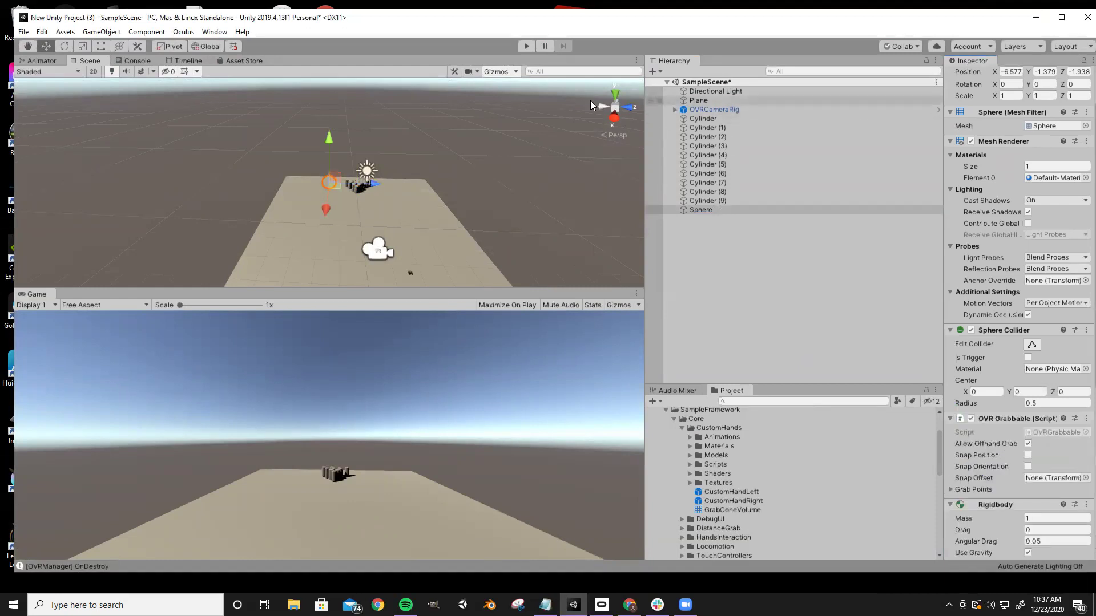
Move the sphere above the plane near the camera rig, to about X 2.56 and Y 1.12
key(a)
right_drag(383, 247, 467, 195)
drag(318, 220, 369, 228)
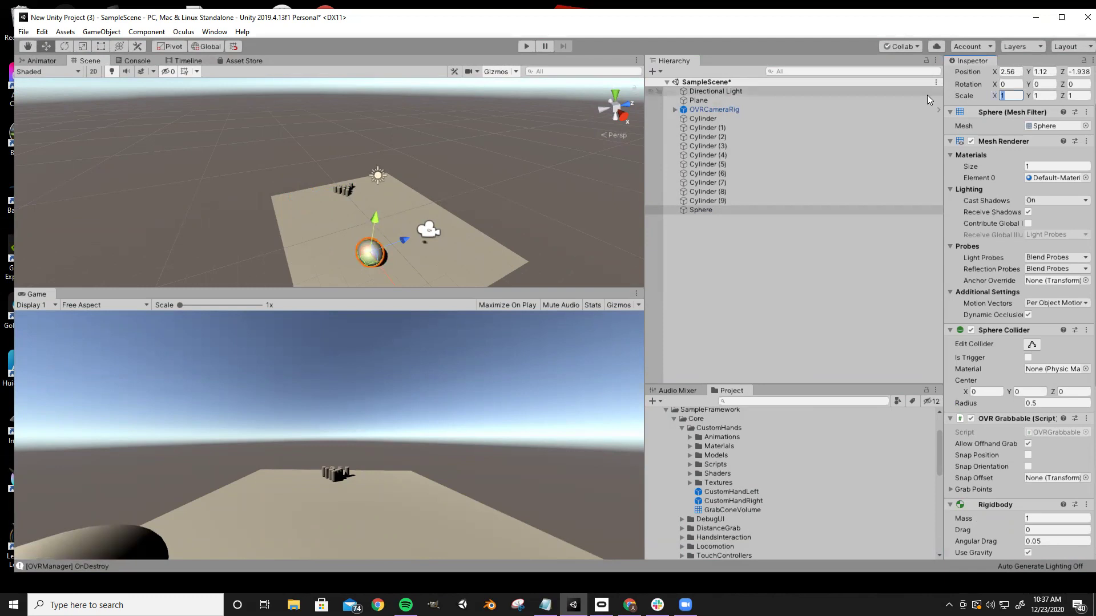
Set the sphere's scale to 0.5 on the X, Y and Z axes
text(.5)
key(Tab)
text(.5)
key(Tab)
text(.5)
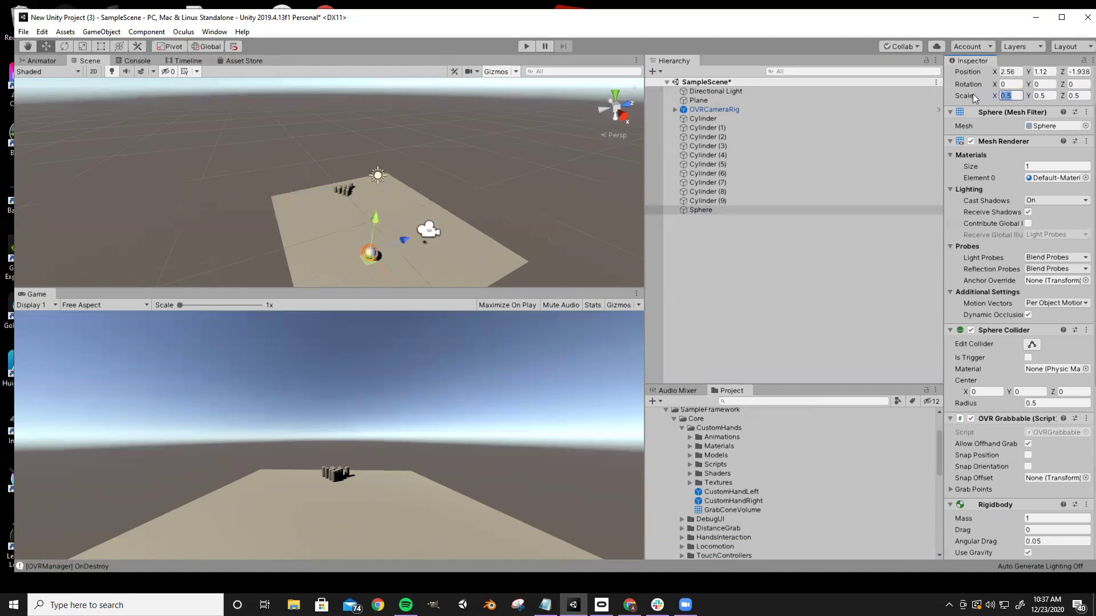
Set the sphere's scale to 0.25 on the X, Y and Z axes
text(.25)
key(Tab)
text(0)
key(Tab)
key(BackSpace)
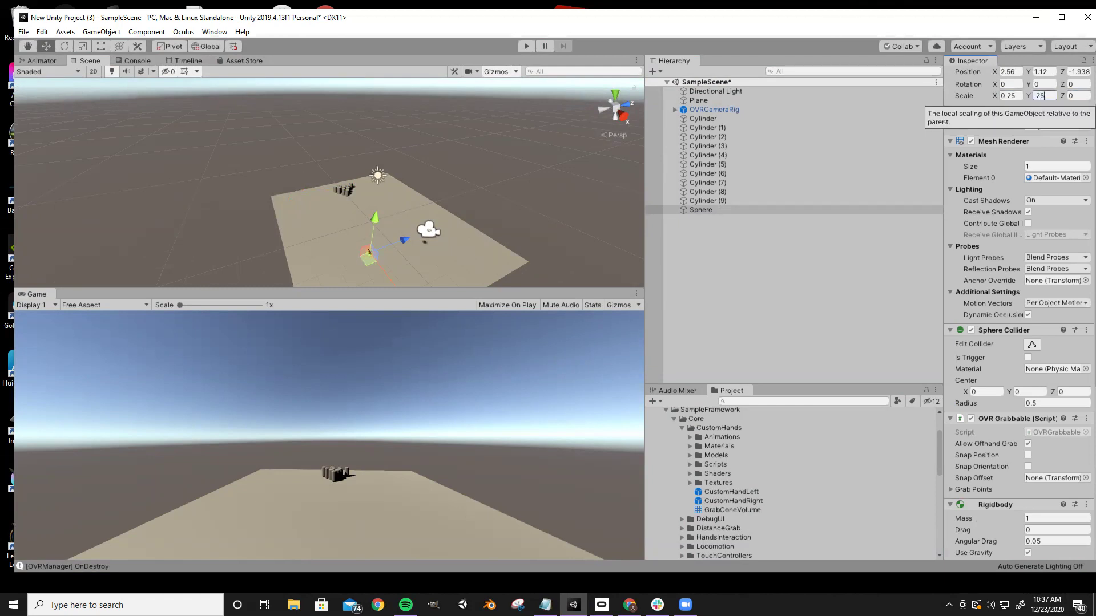
click(1080, 96)
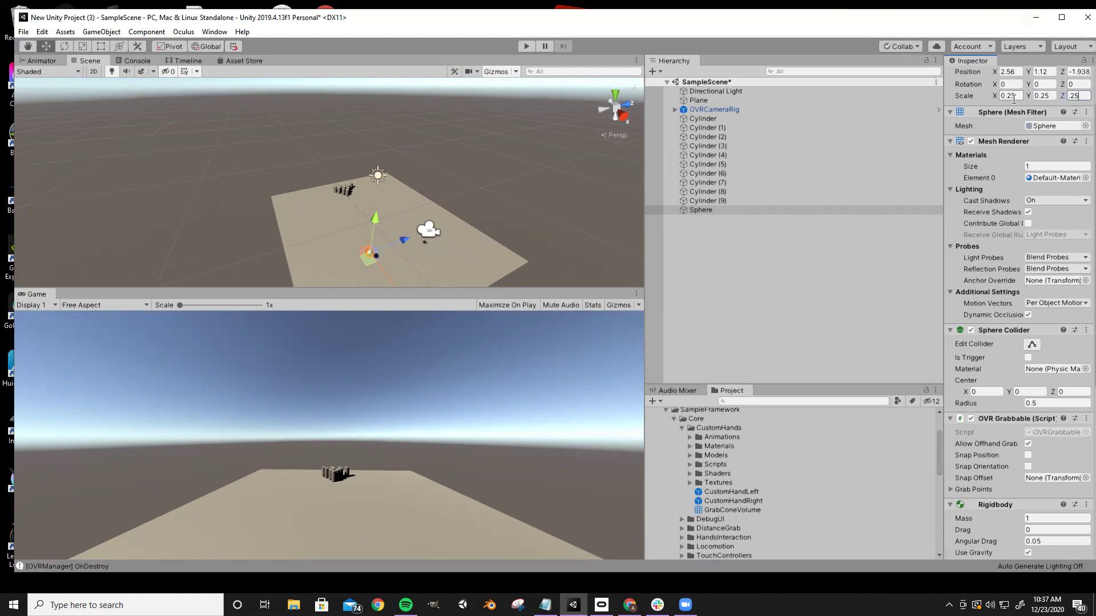
Raise the sphere and move it beside the camera rig, to about X 2.79, Y 2.69 and Z -0.51
right_drag(485, 150, 474, 206)
key(w)
drag(411, 158, 498, 167)
right_drag(498, 167, 470, 207)
drag(394, 183, 436, 135)
right_drag(397, 209, 443, 209)
Add a 3D cube to SampleScene
right_click(716, 250)
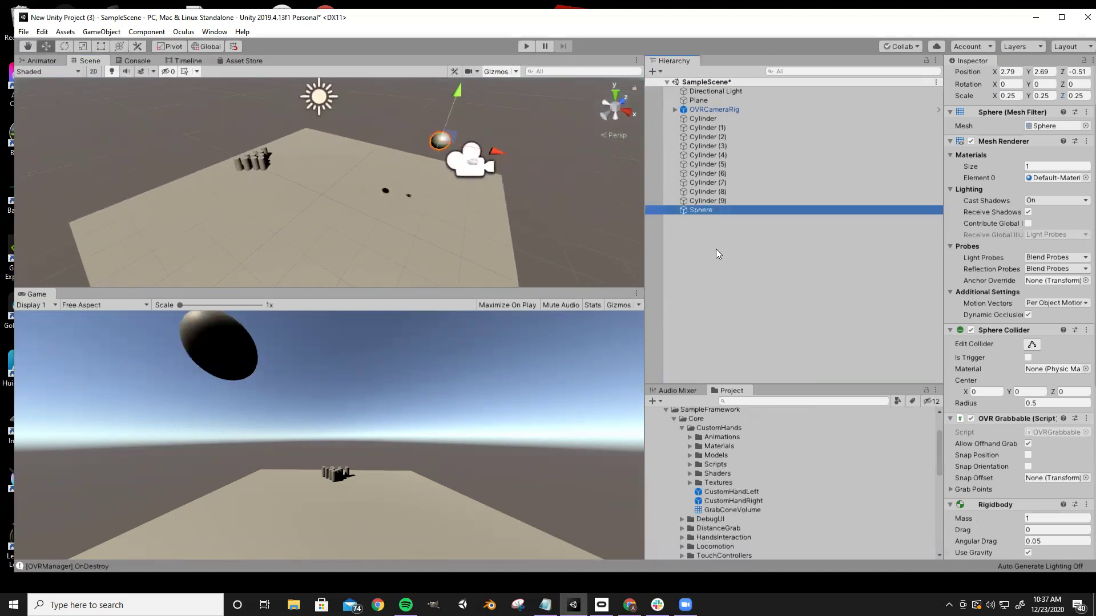
mouse_move(818, 374)
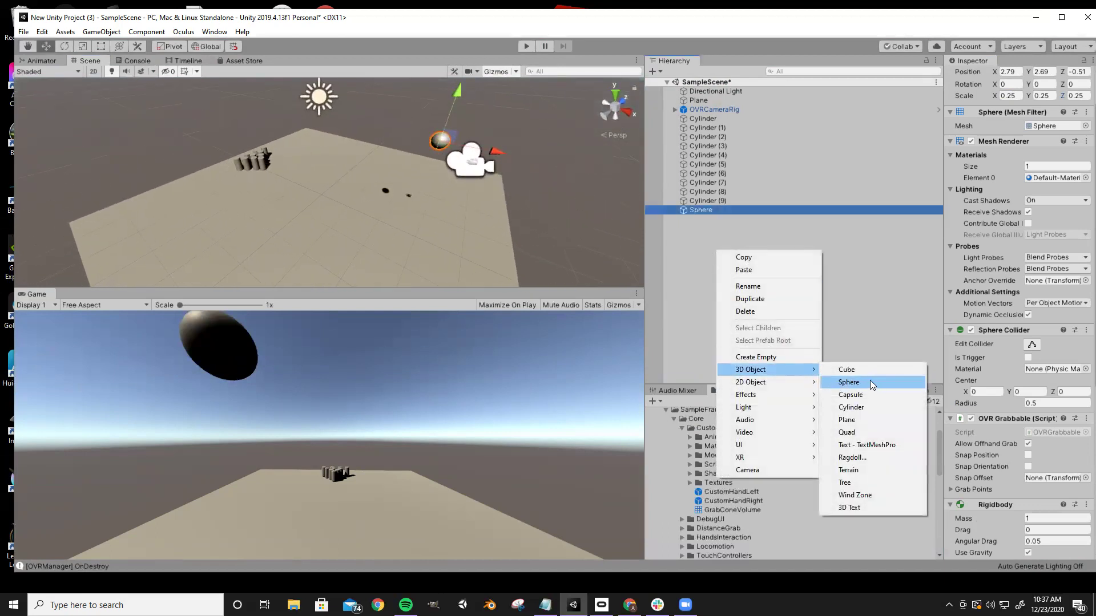
click(856, 370)
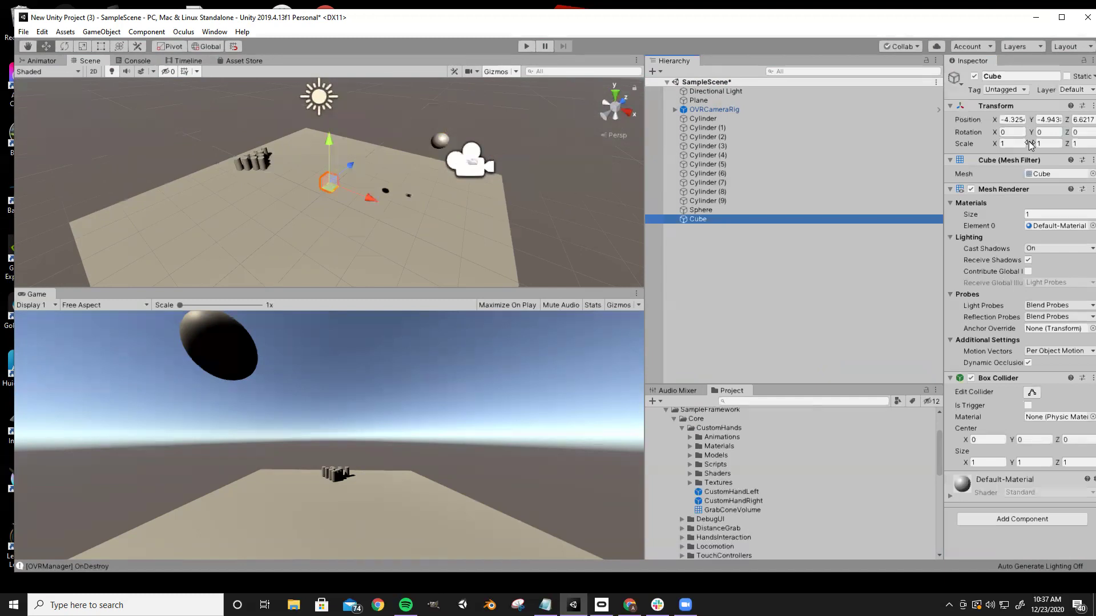
Set the cube's scale to X 2, Y 5 and Z 2
click(1011, 143)
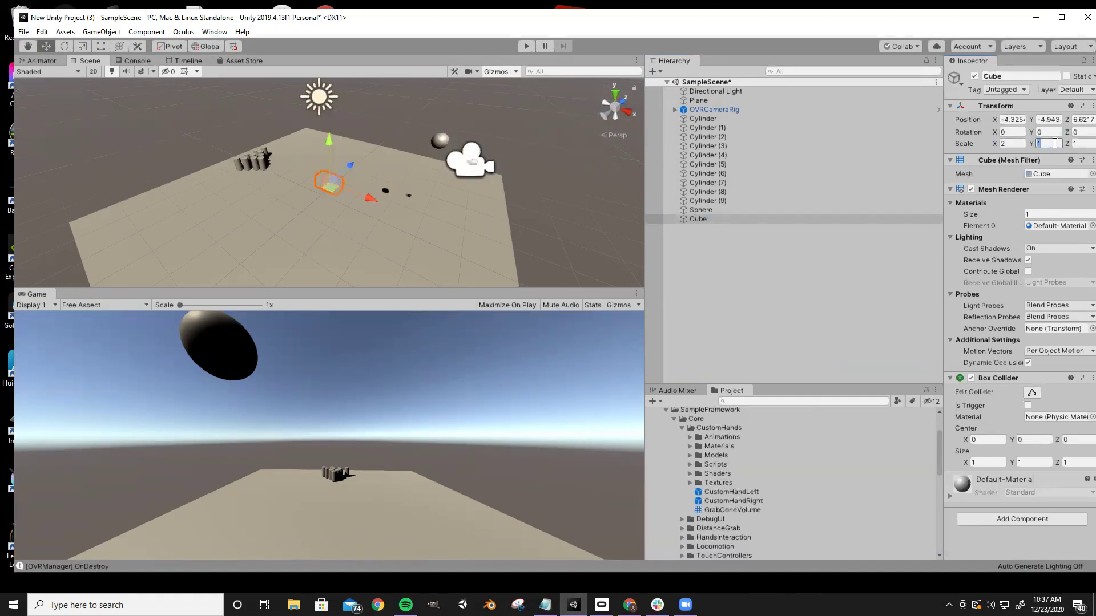
text(2)
click(1082, 140)
text(2)
click(1048, 144)
text(5)
Position the cube as a pedestal beneath the sphere, at about X 2.13, Y 0.12 and Z -1.34
drag(366, 197, 468, 226)
drag(429, 195, 435, 150)
alt+drag(530, 155, 363, 257)
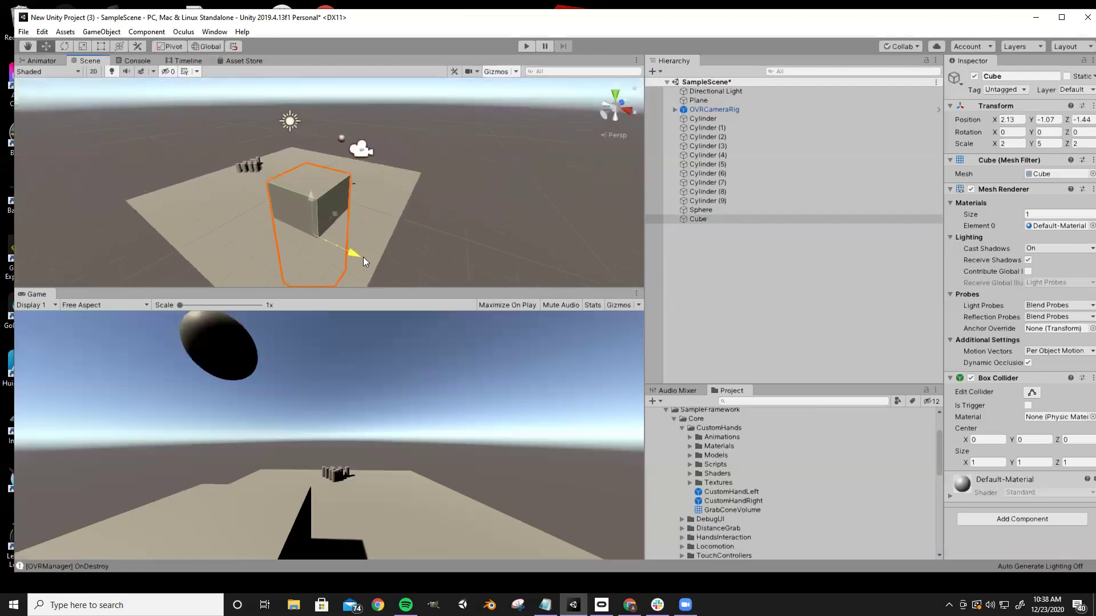
drag(334, 208, 265, 247)
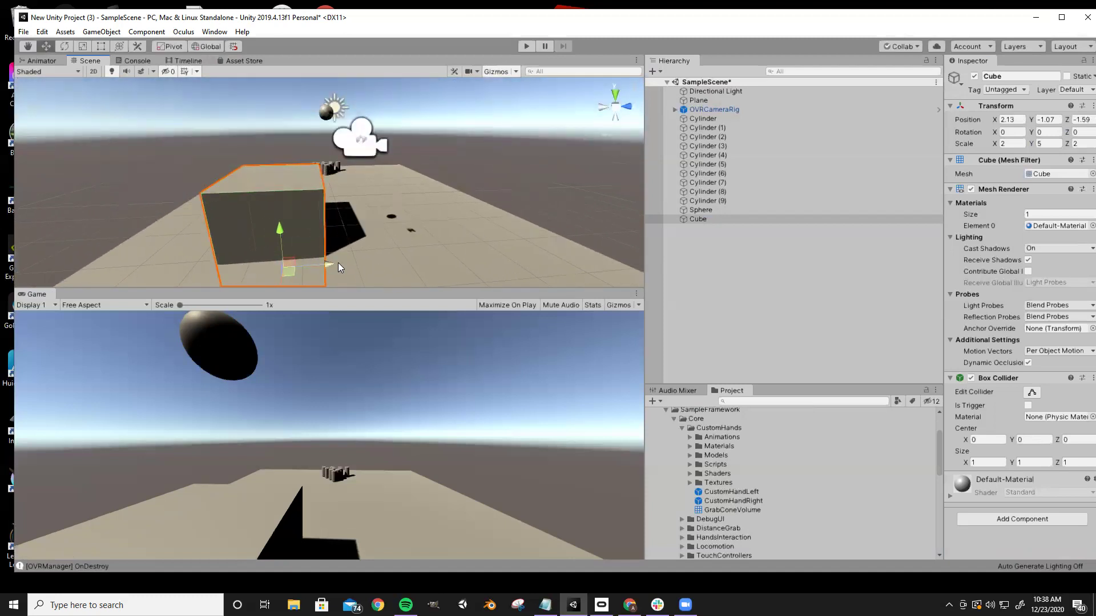
drag(339, 264, 383, 256)
drag(323, 232, 306, 192)
drag(361, 222, 332, 224)
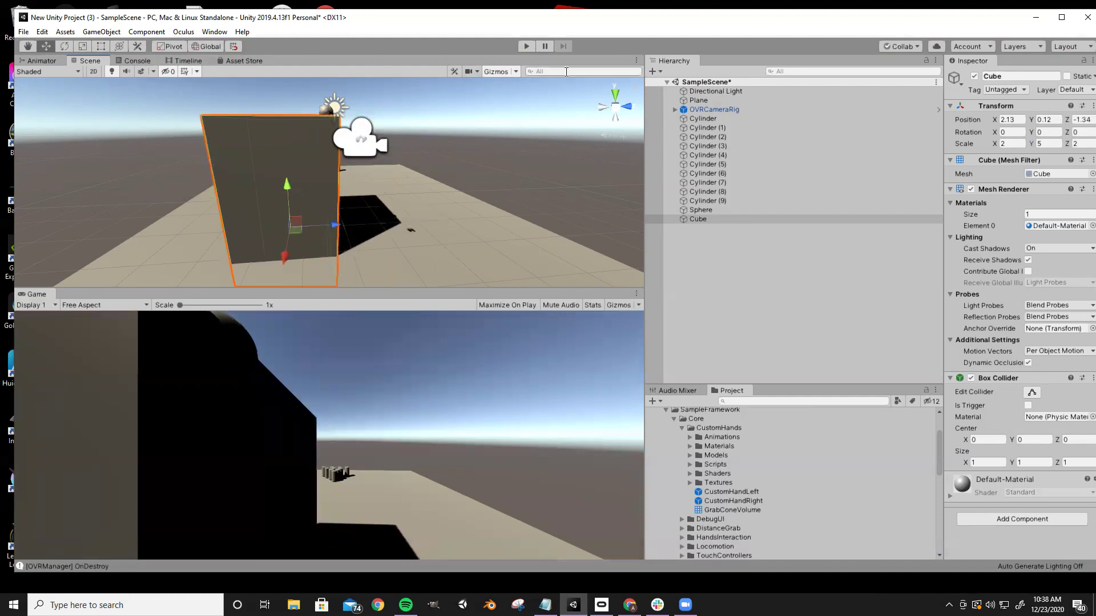
Run SampleScene in play mode three times to test the grabbable sphere with the cylinder pins, stopping it after each run
click(527, 46)
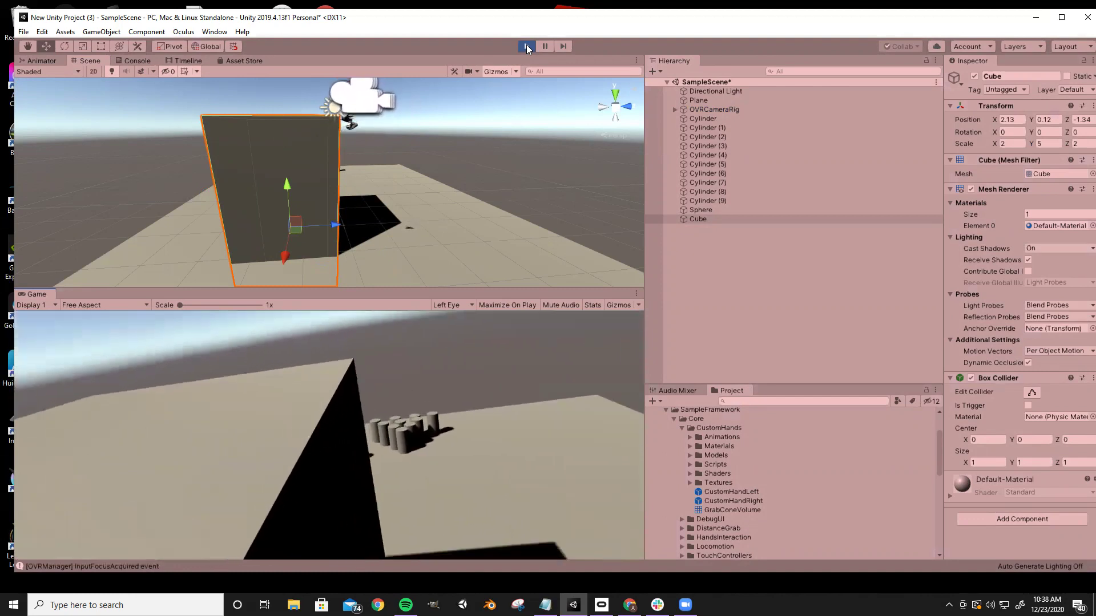
click(527, 45)
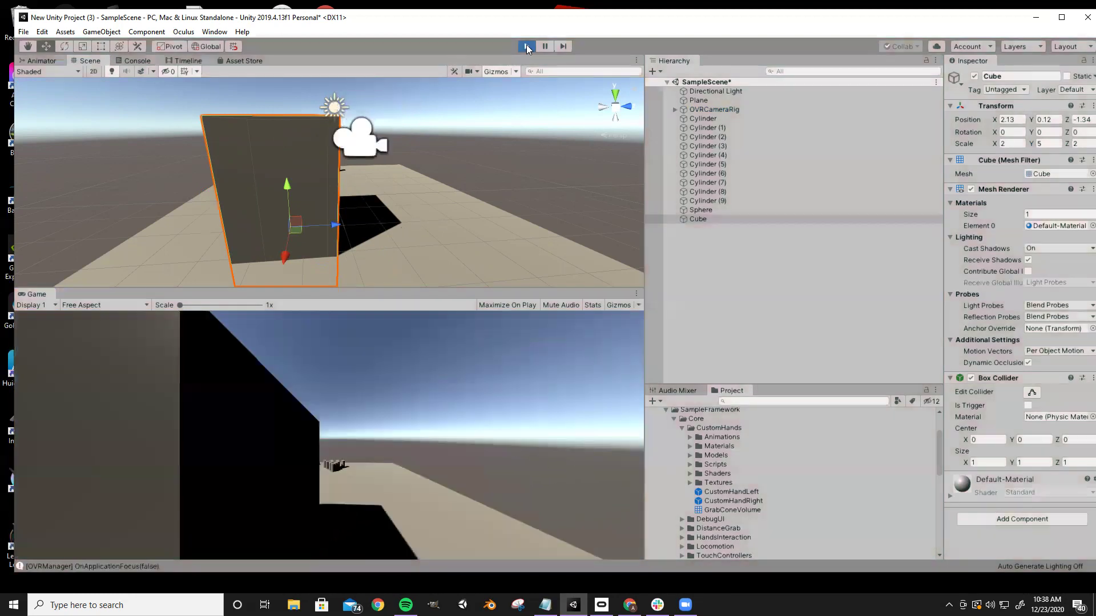
click(529, 45)
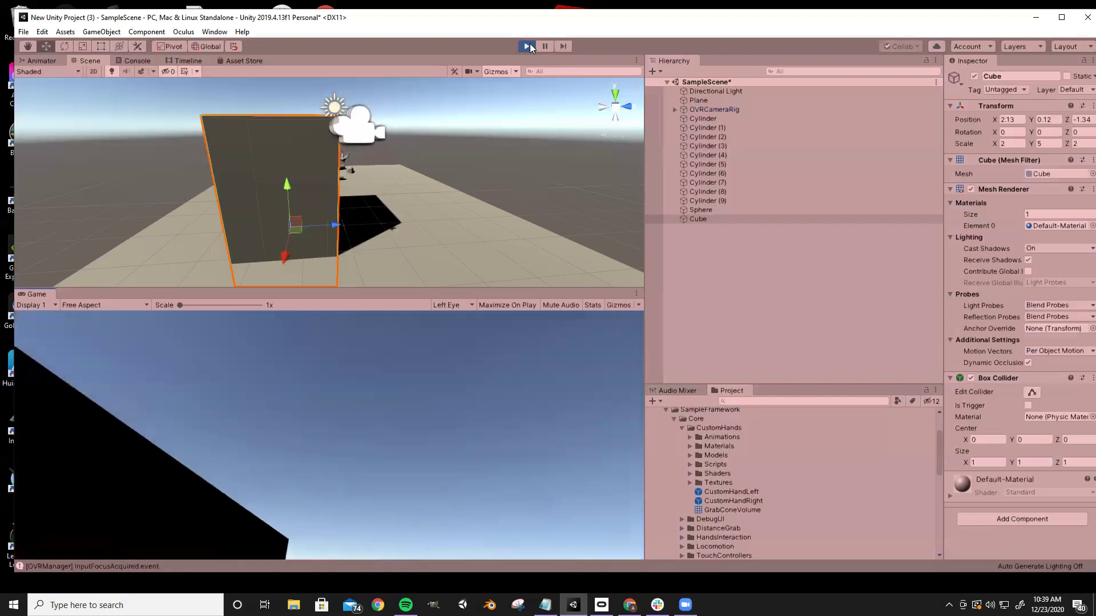
click(527, 45)
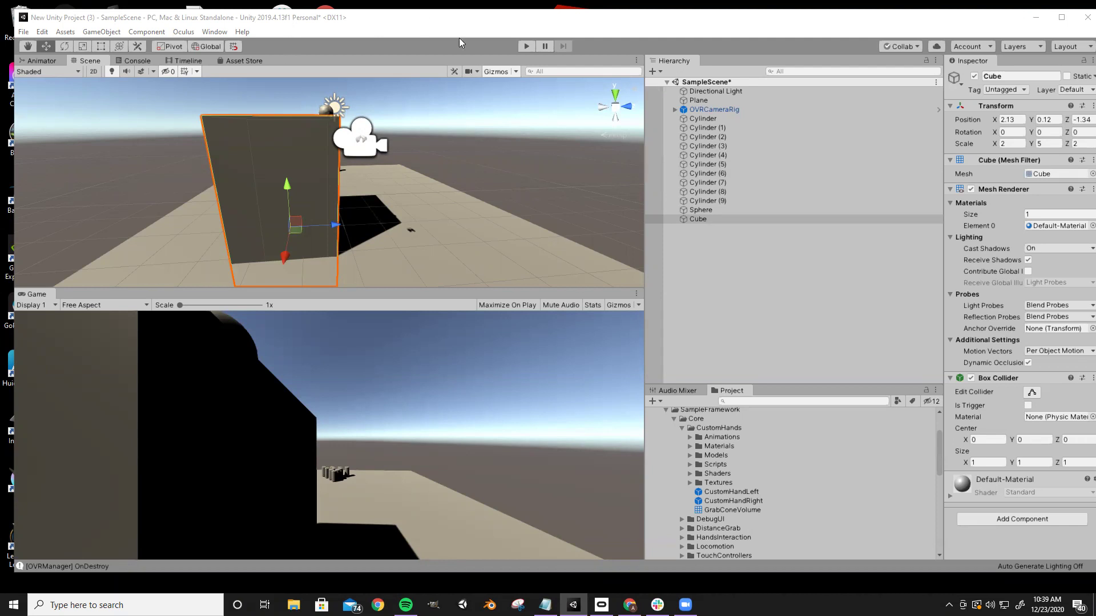
click(524, 47)
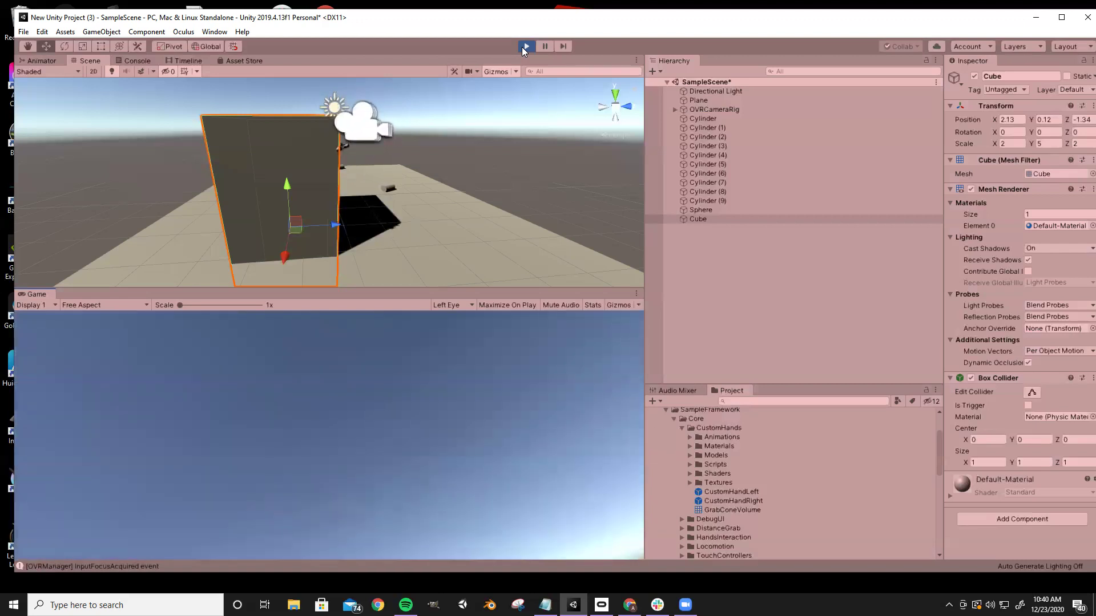
click(526, 47)
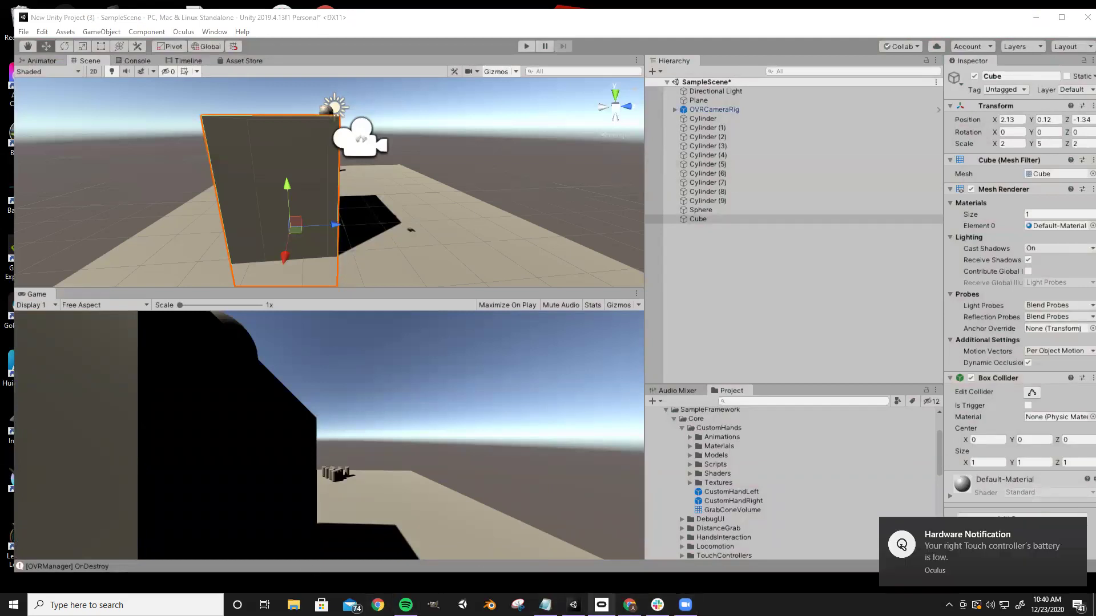
Search the computer for "HANDINTER"
click(573, 605)
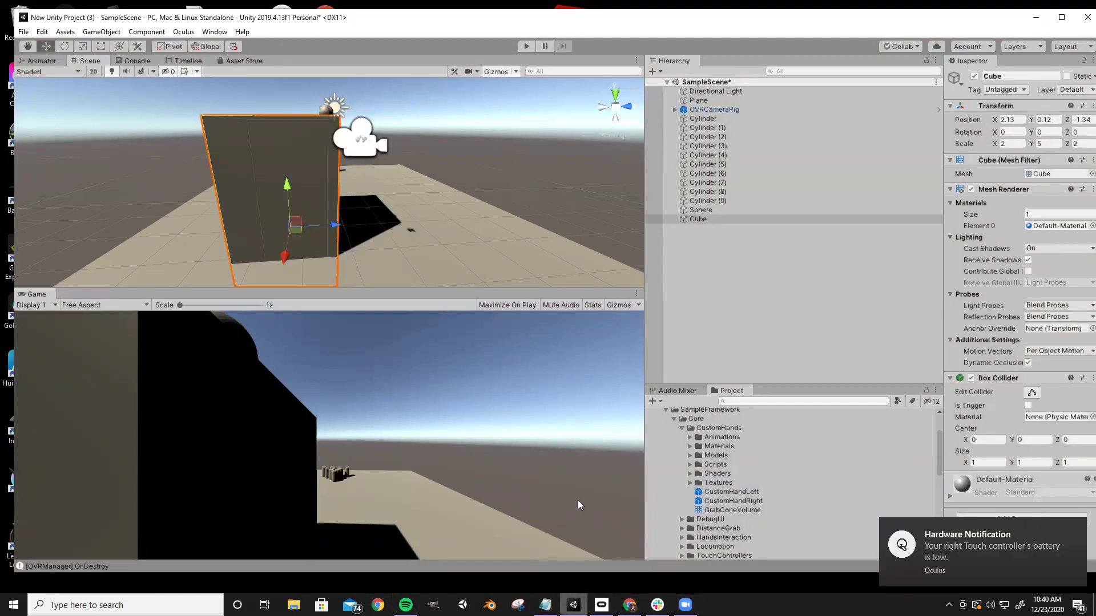
click(126, 605)
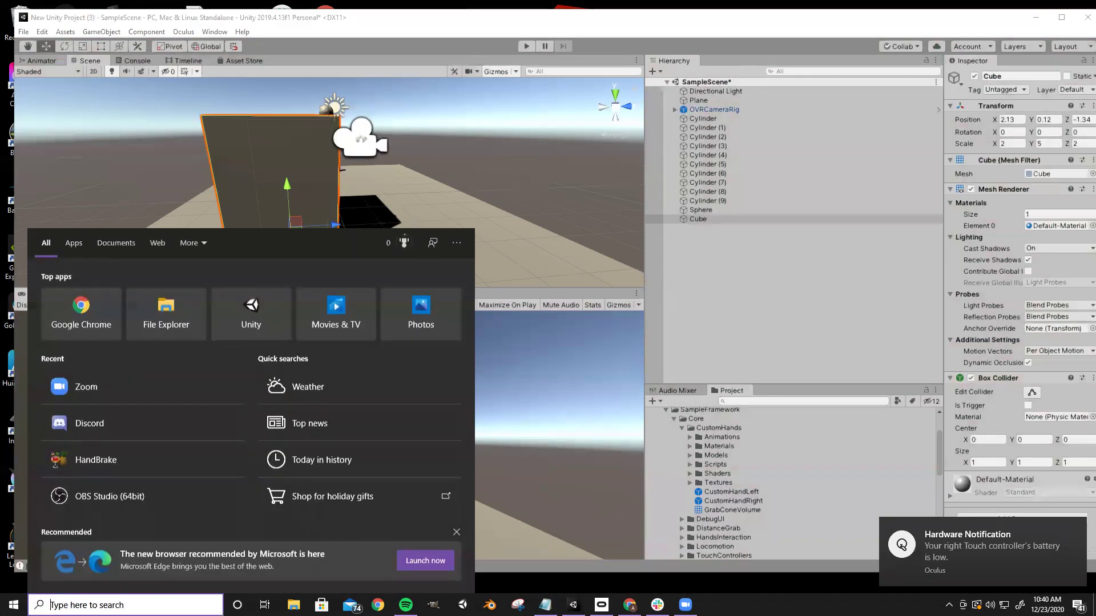
text(HANDINTER)
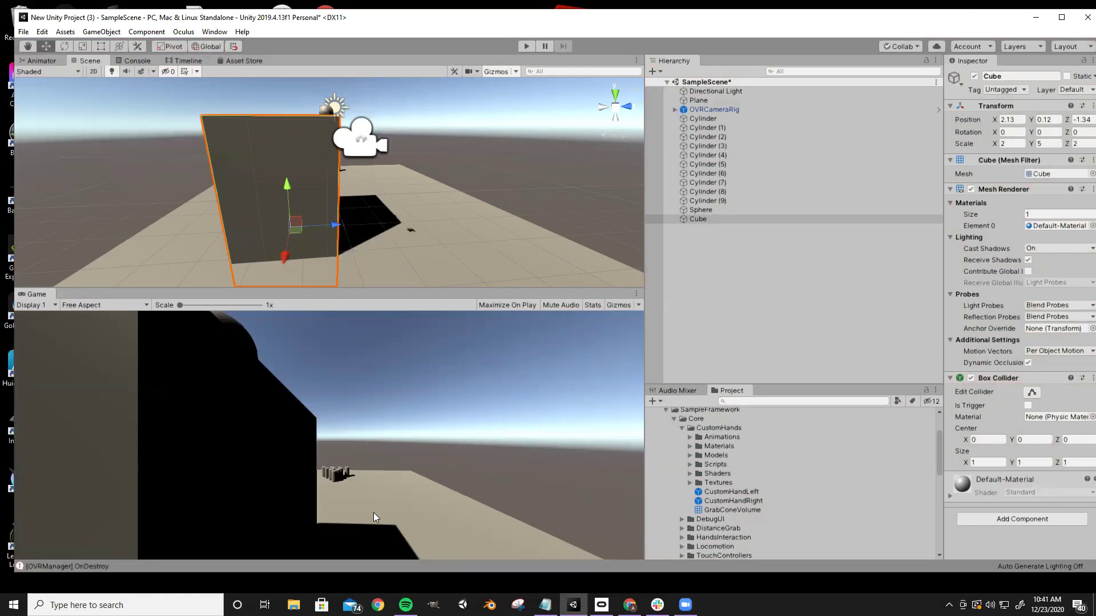
Try to open the HandInteraction C# source file by searching the computer for "HANDINT"
click(126, 605)
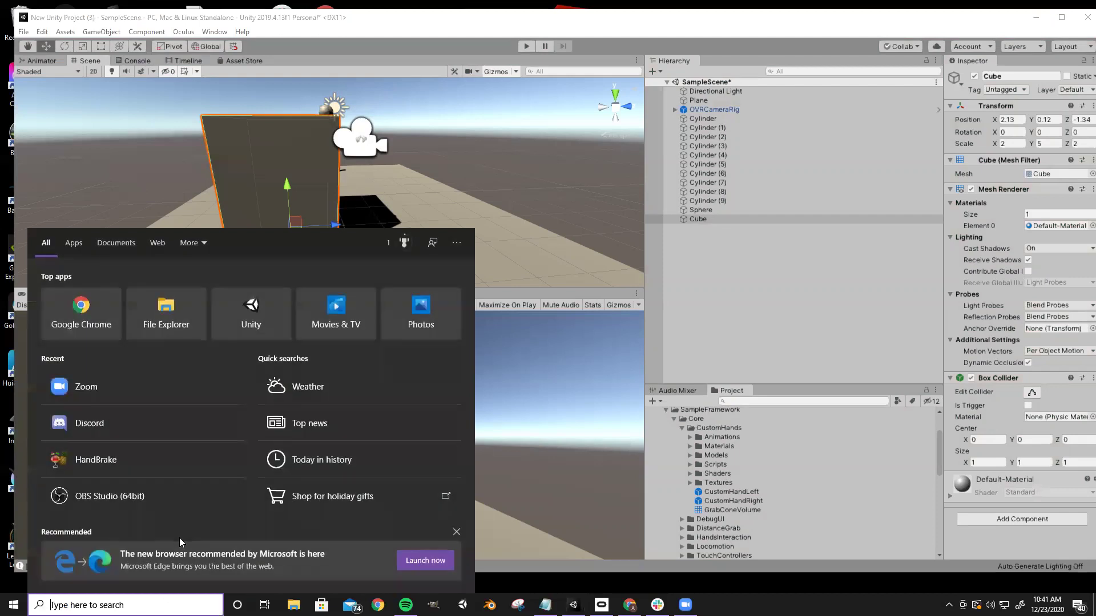
text(HAND)
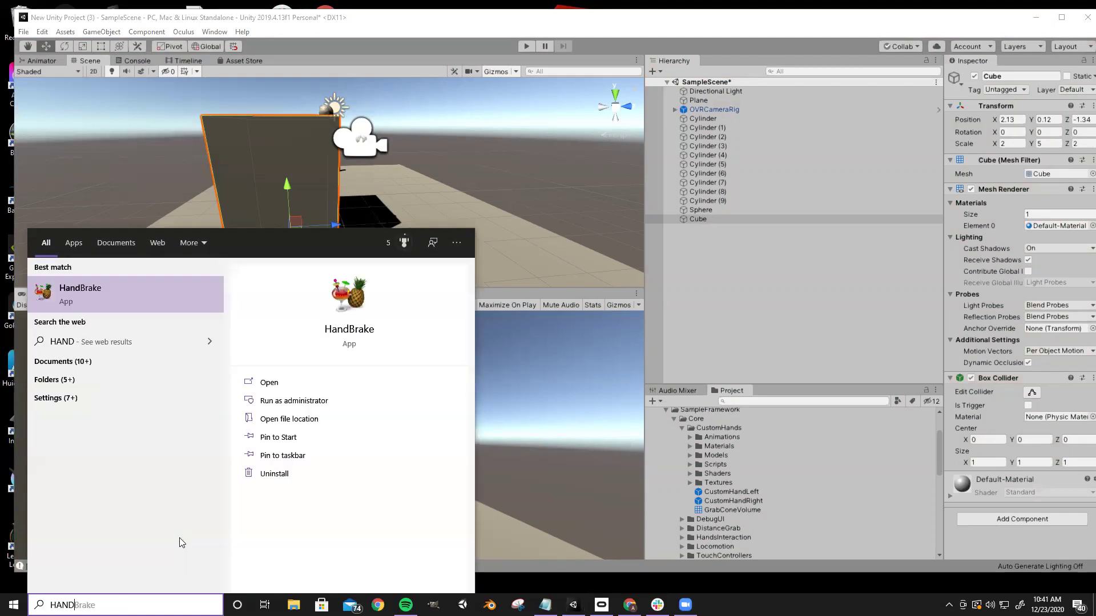
text(INTG)
key(BackSpace)
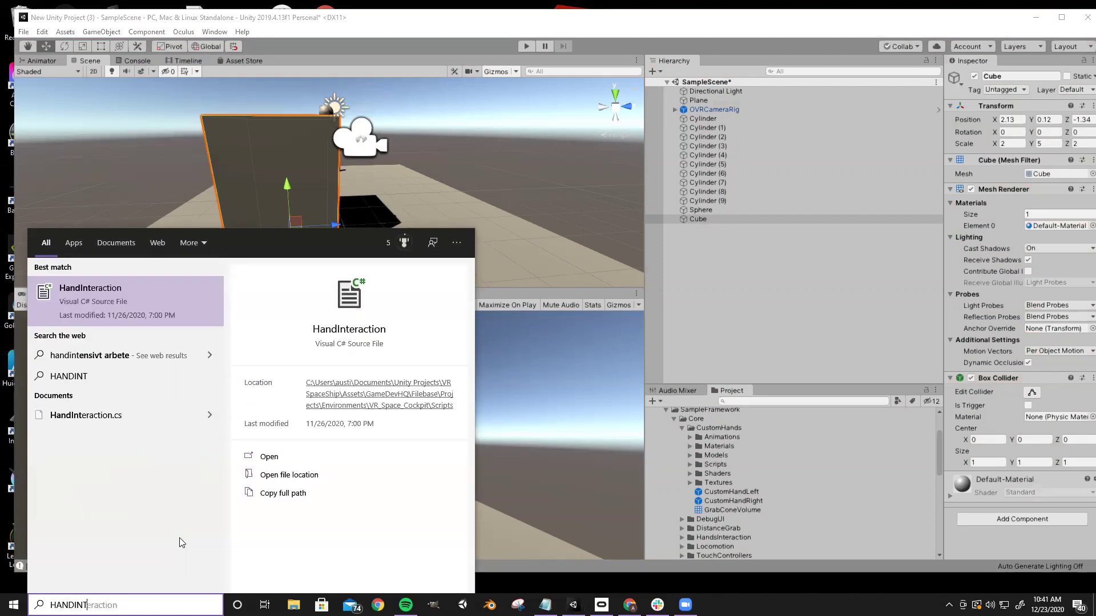
click(131, 304)
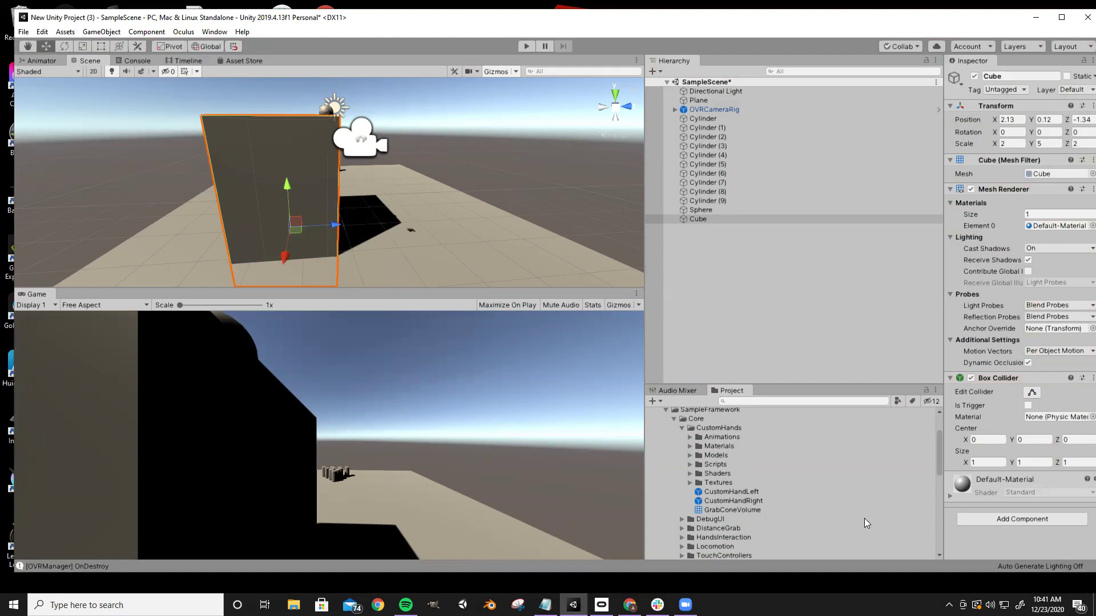
Open the OVR Headset Emulator script attached to OVRCameraRig for editing in Visual Studio
scroll(816, 472, down, 5)
scroll(741, 473, up, 3)
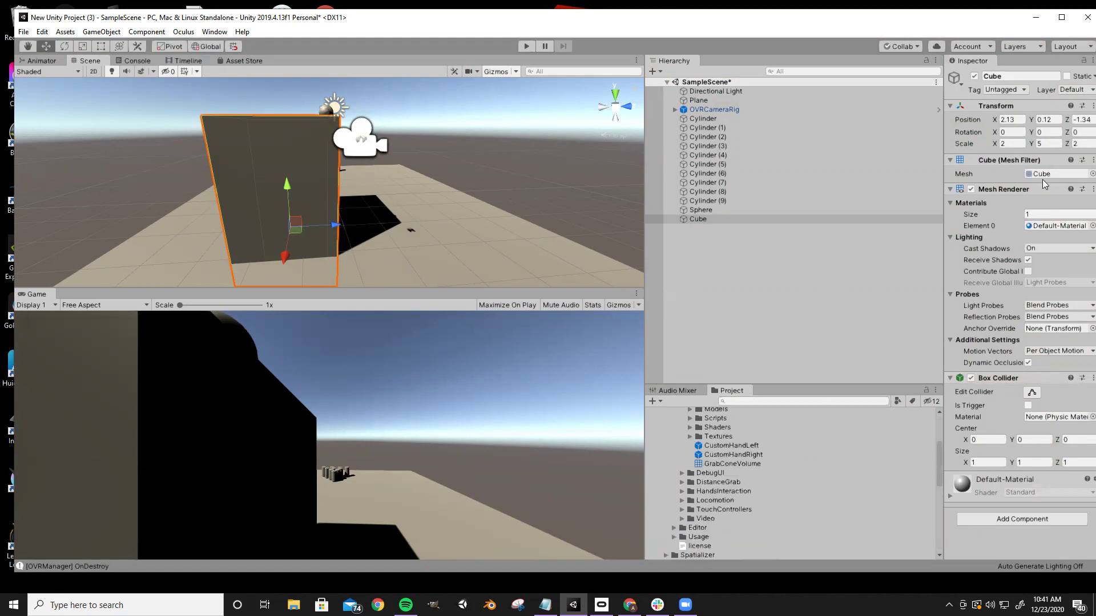
click(752, 174)
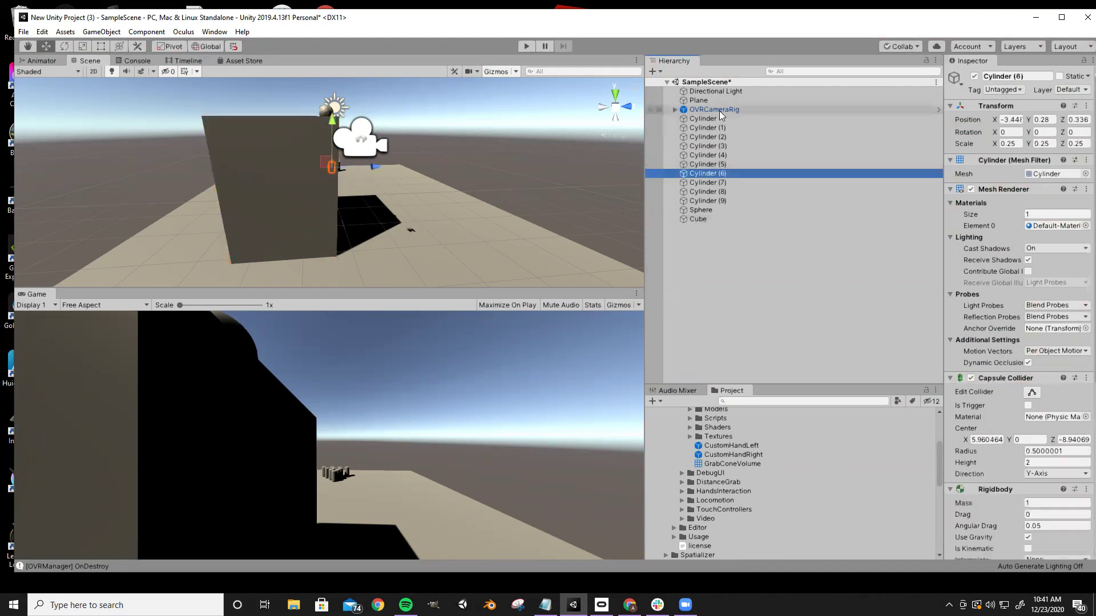
click(719, 110)
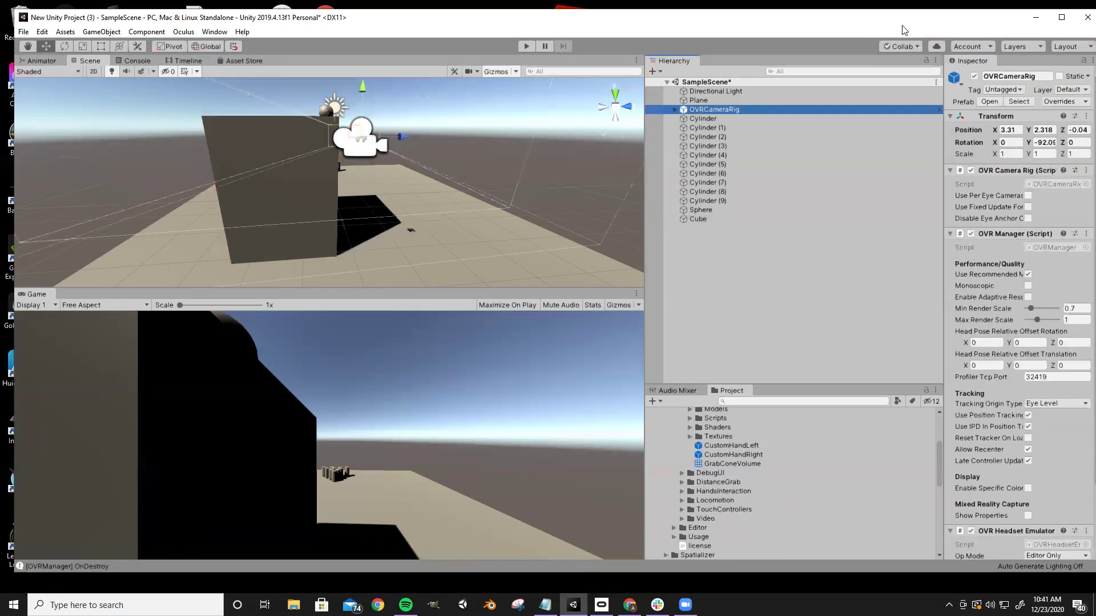
drag(902, 26, 881, 20)
click(1064, 526)
click(1005, 523)
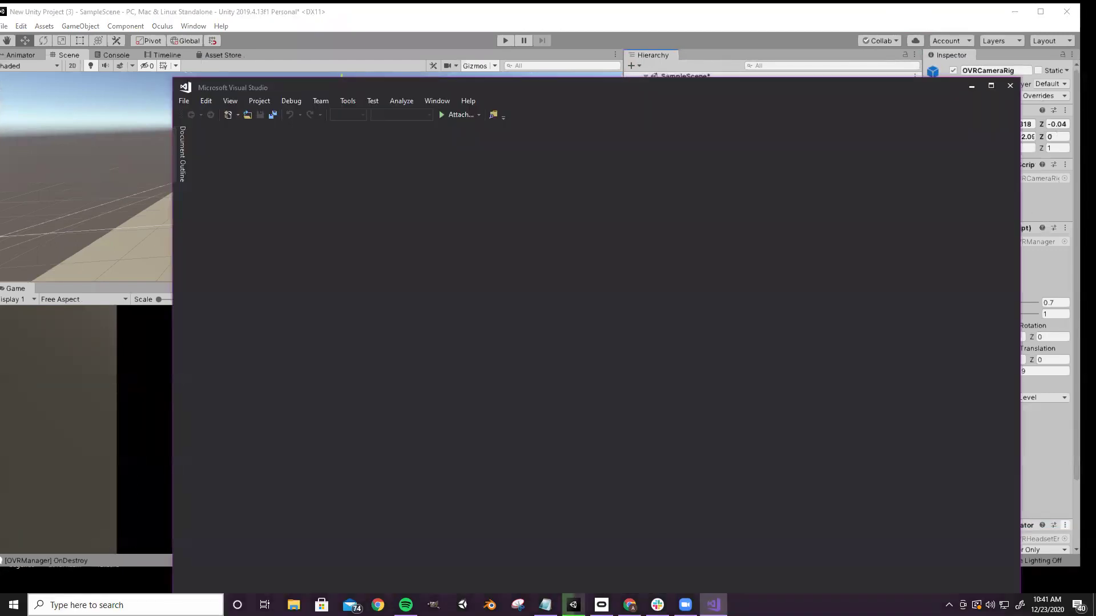
Search the computer for "HANDINTER", open the HandInteraction script in Visual Studio and maximize its window
click(125, 605)
text(H)
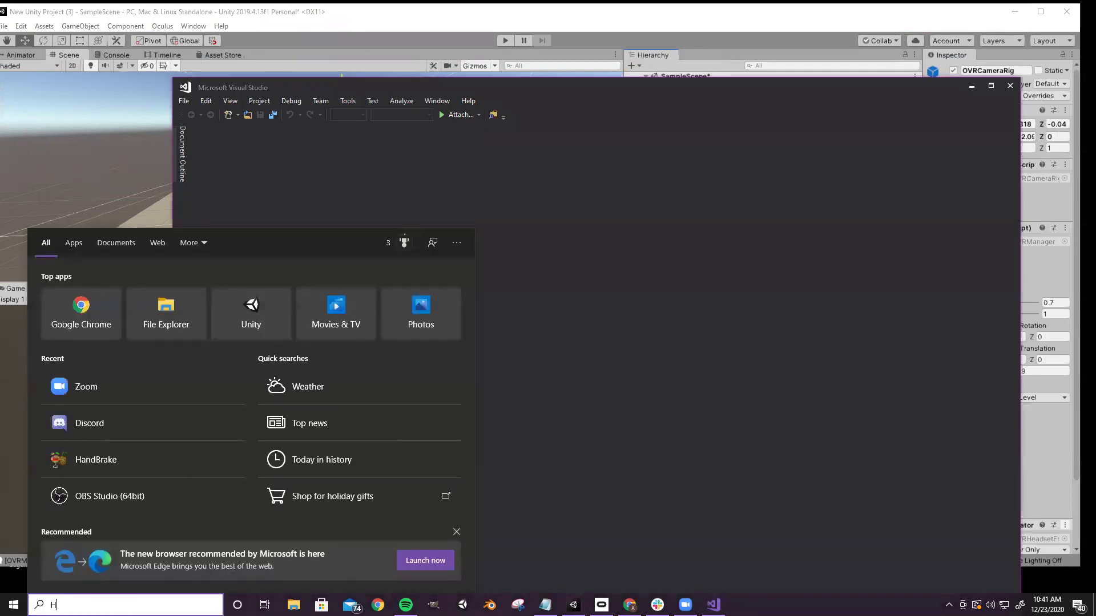
text(ANDINTER)
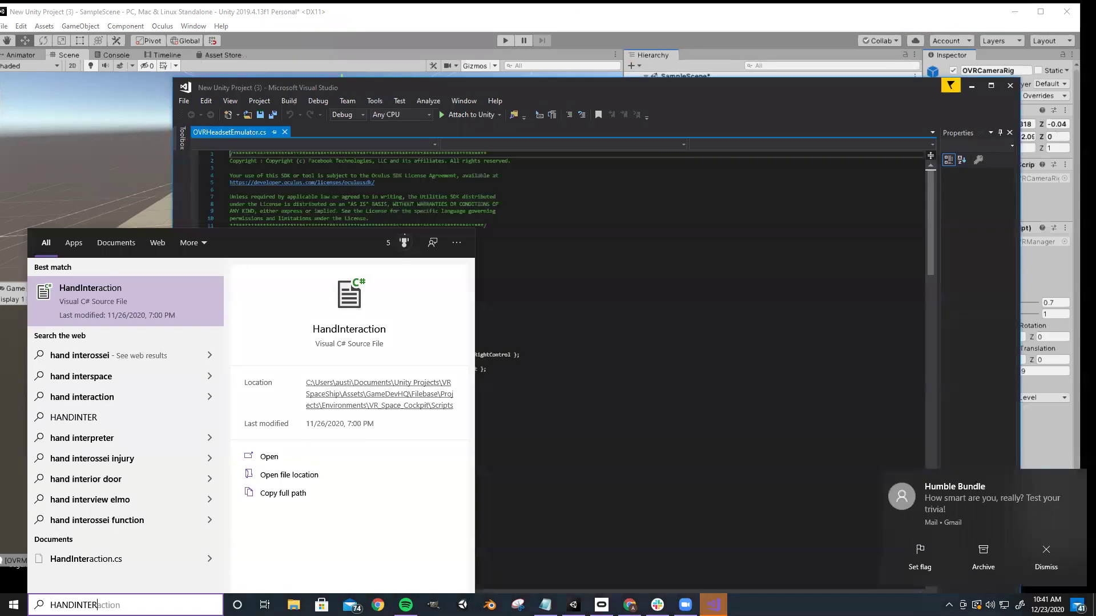
key(Return)
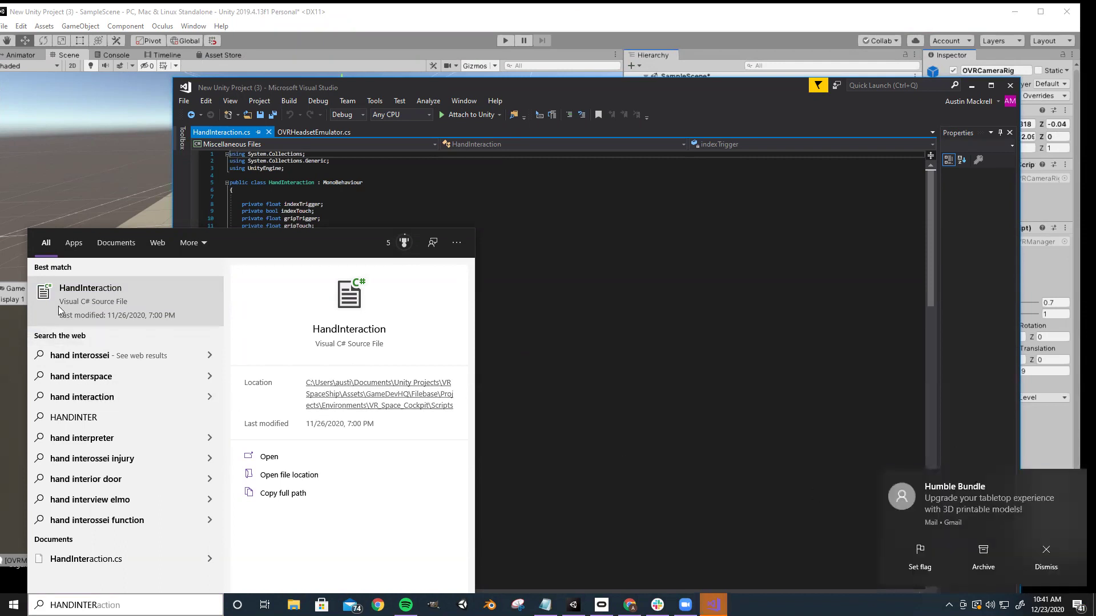
double_click(488, 88)
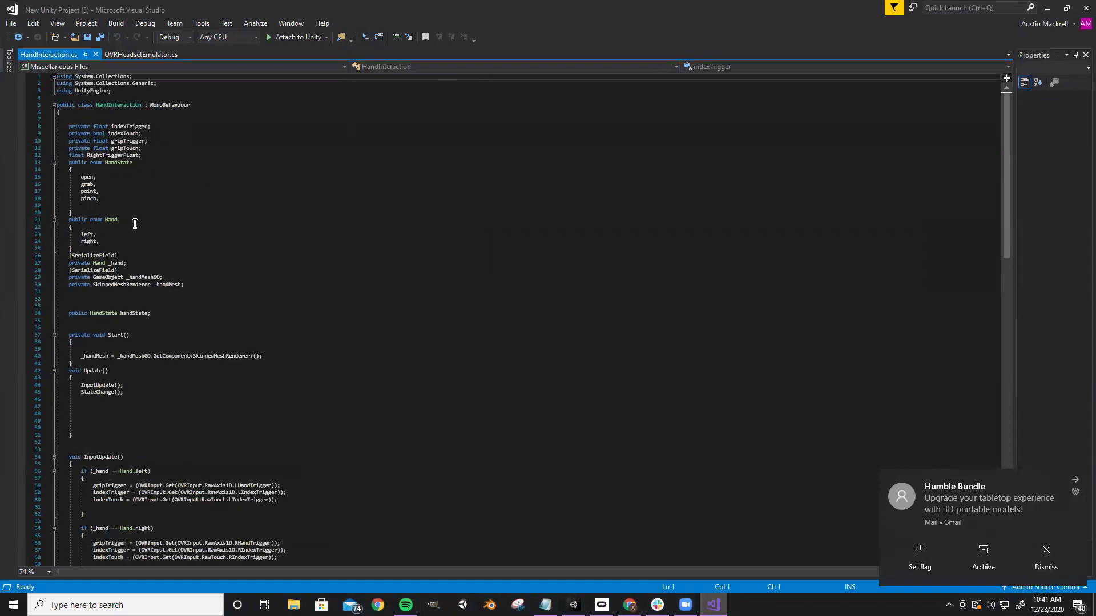
Examine the open, grab, point and pinch values of the HandState enum in HandInteraction.cs
scroll(130, 230, down, 13)
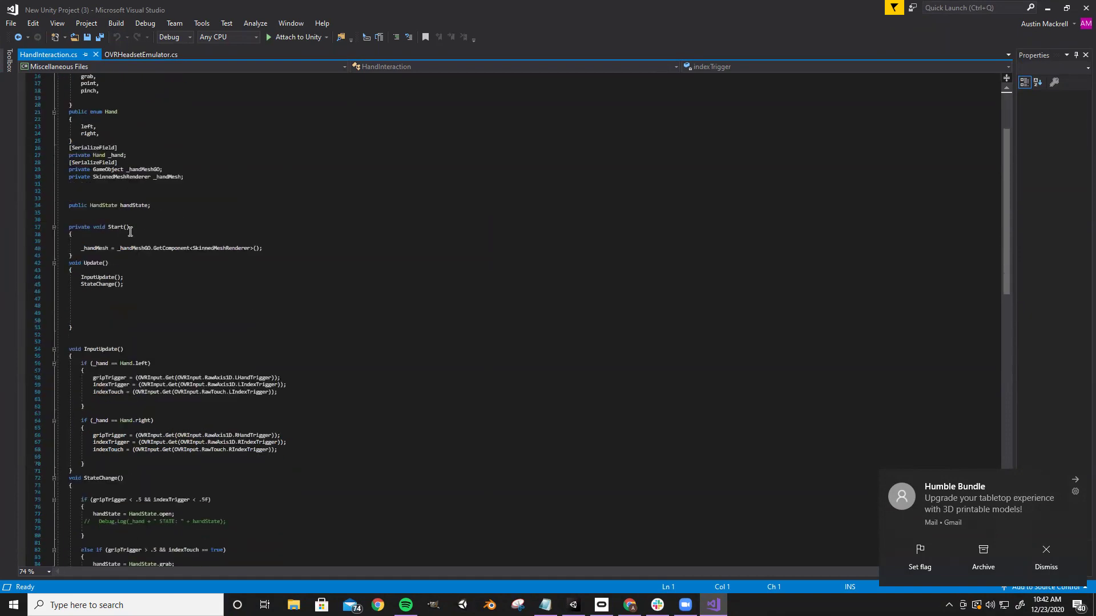
scroll(122, 245, up, 11)
scroll(120, 254, up, 3)
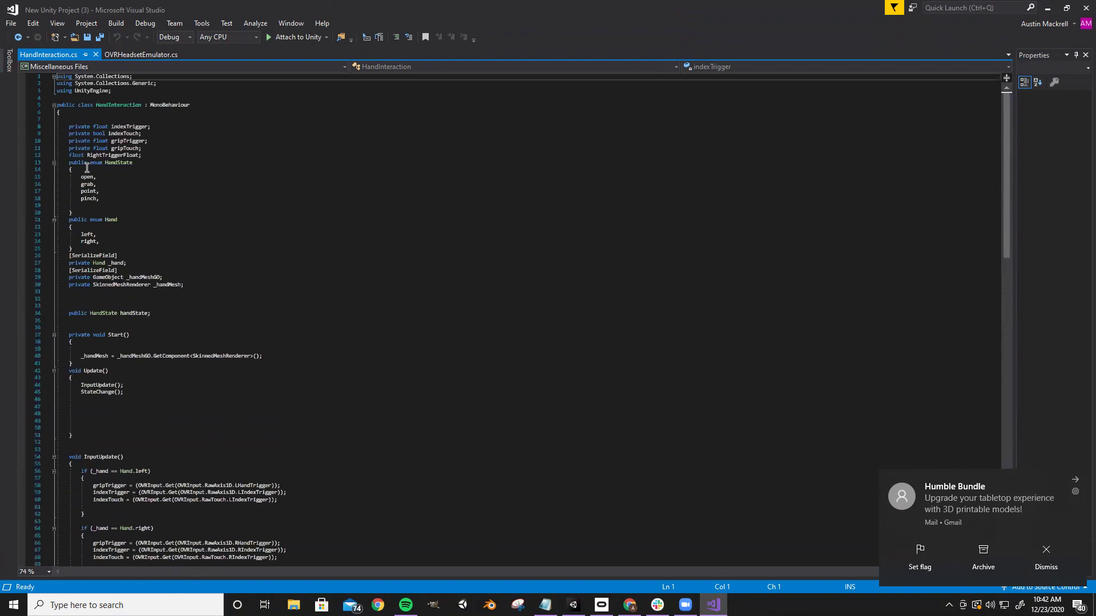
mouse_move(74, 178)
mouse_down()
mouse_move(108, 176)
mouse_move(78, 184)
mouse_up()
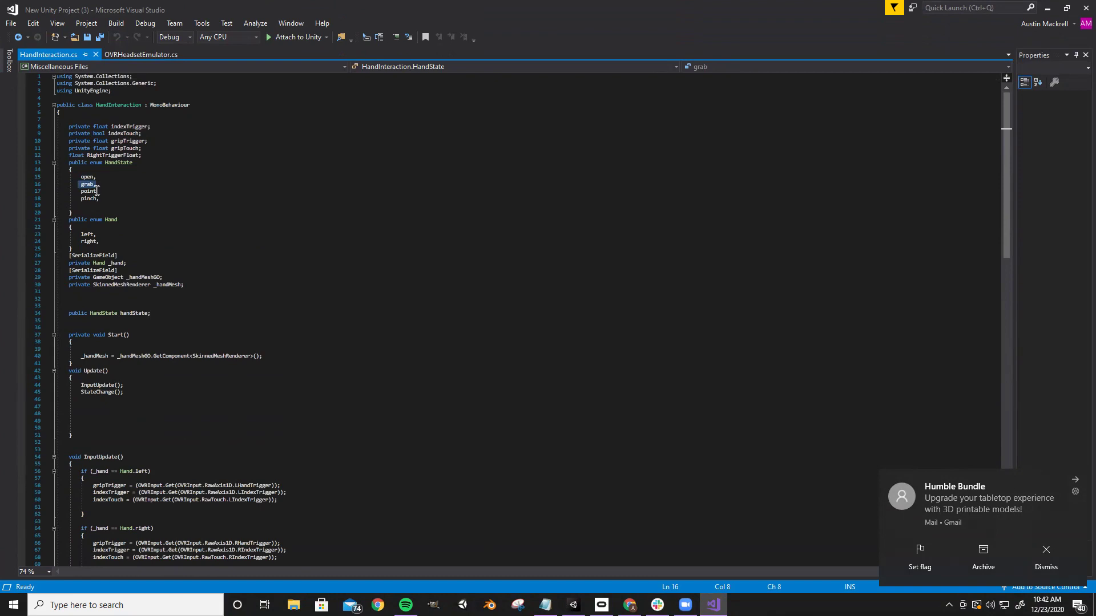
click(112, 191)
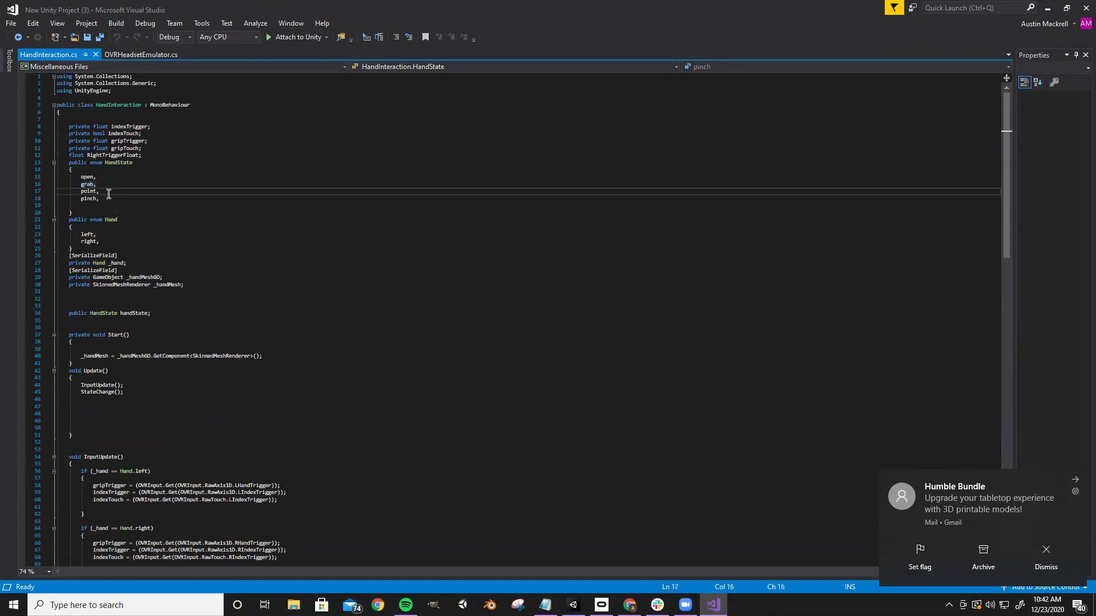
click(109, 198)
scroll(144, 211, down, 2)
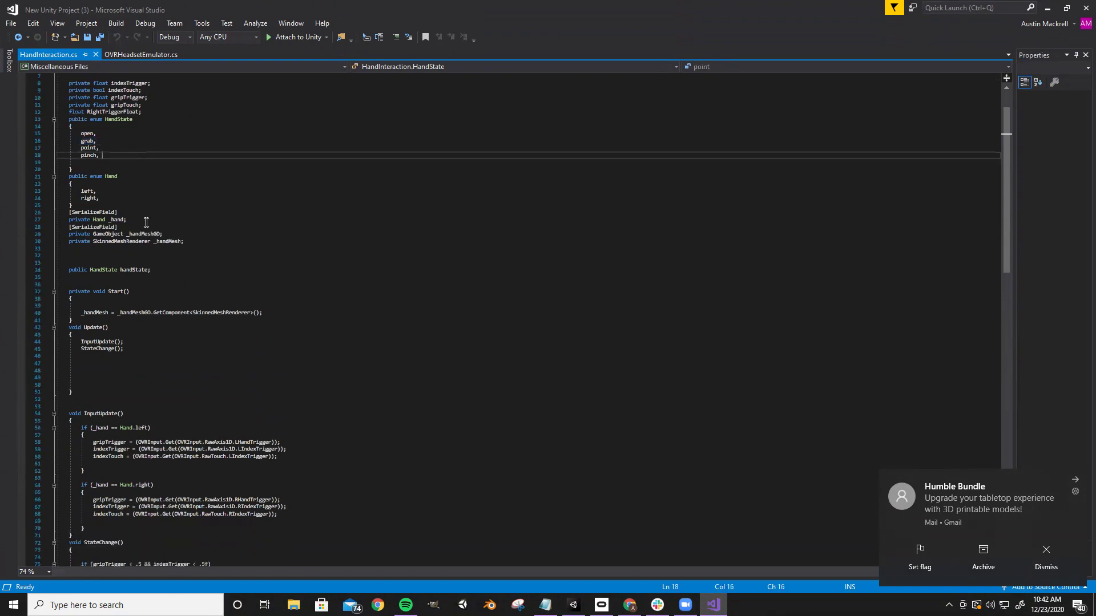
scroll(171, 283, down, 4)
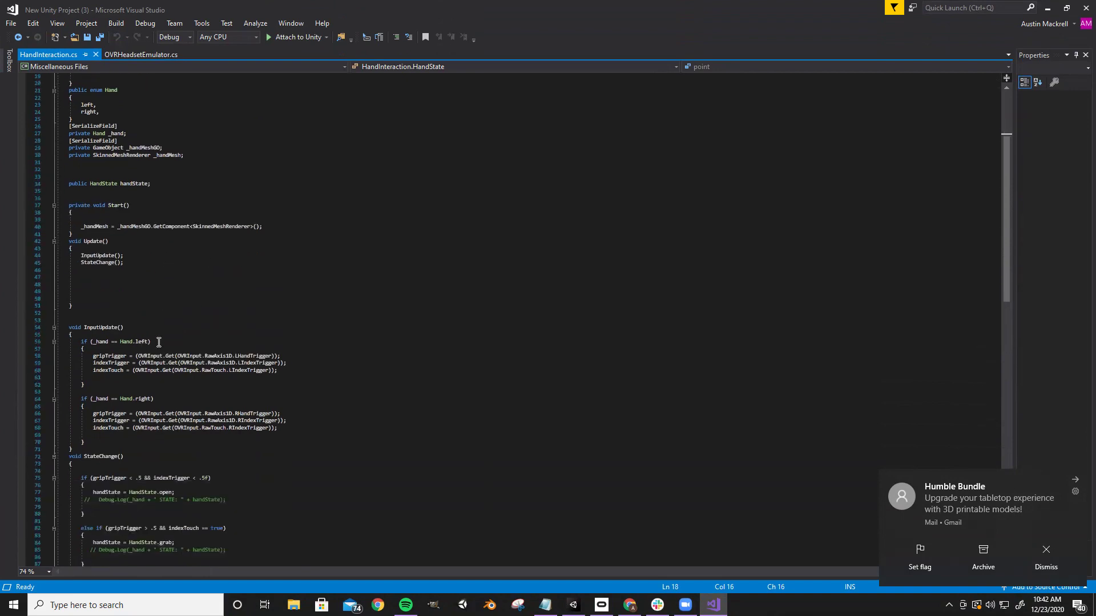
Examine how InputUpdate() reads the left hand's grip and index triggers, and compare it with the HandState values
click(93, 355)
drag(93, 356, 247, 355)
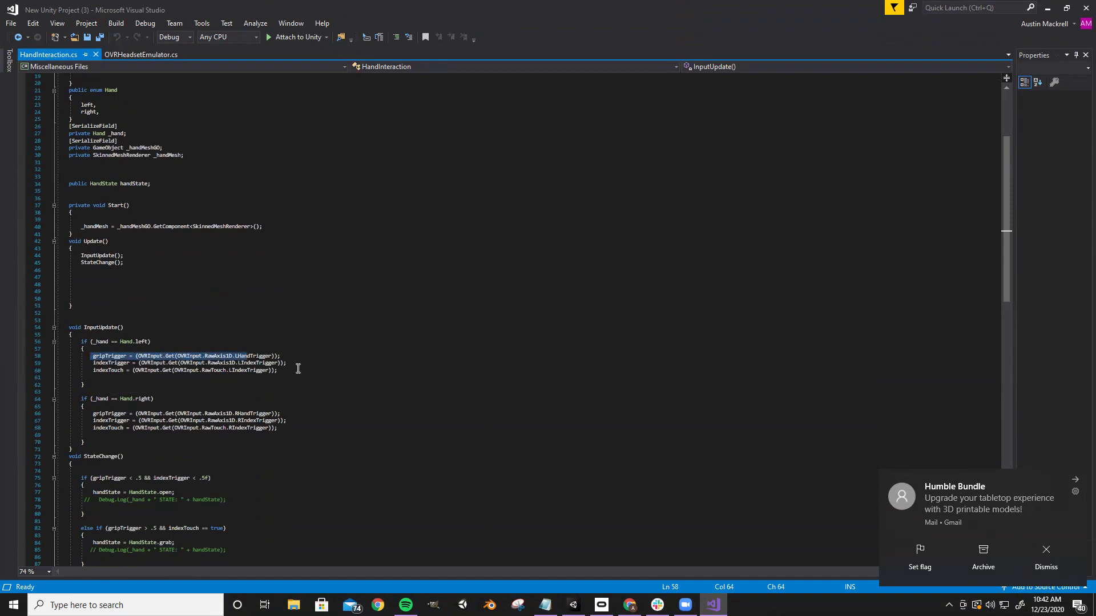
click(303, 348)
drag(307, 362, 175, 350)
click(252, 366)
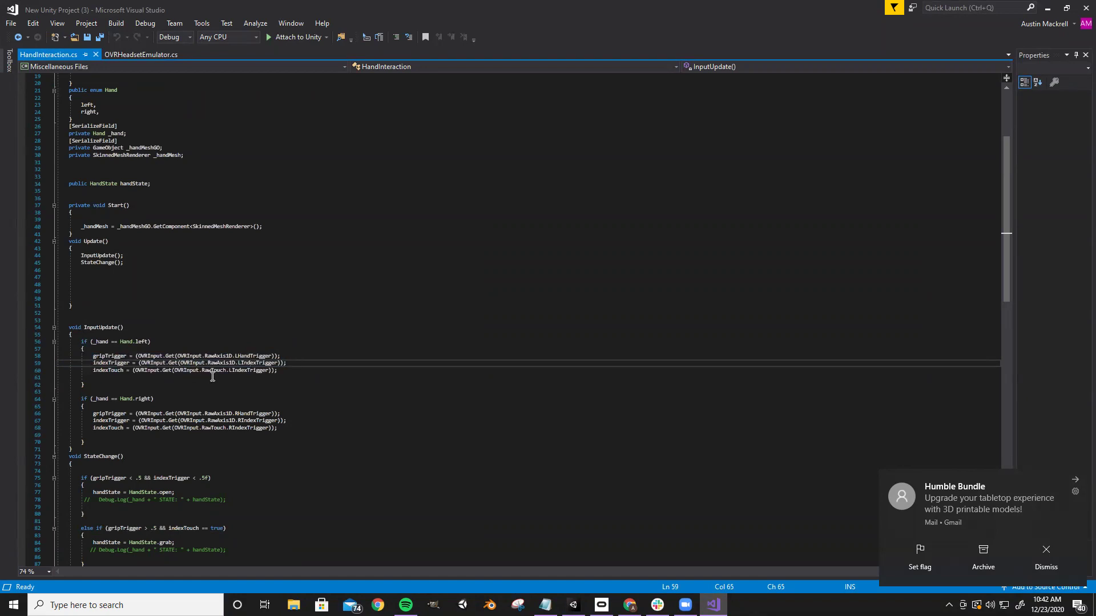
scroll(212, 376, down, 4)
scroll(213, 377, up, 10)
drag(132, 165, 57, 178)
drag(123, 184, 88, 201)
click(123, 191)
click(111, 202)
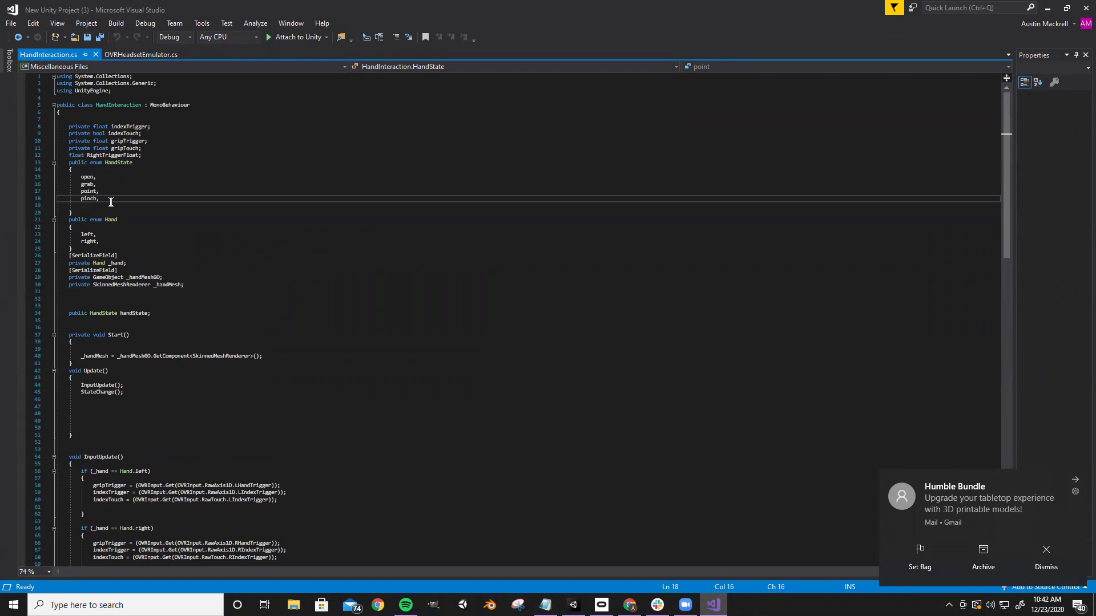
scroll(311, 303, down, 4)
click(95, 394)
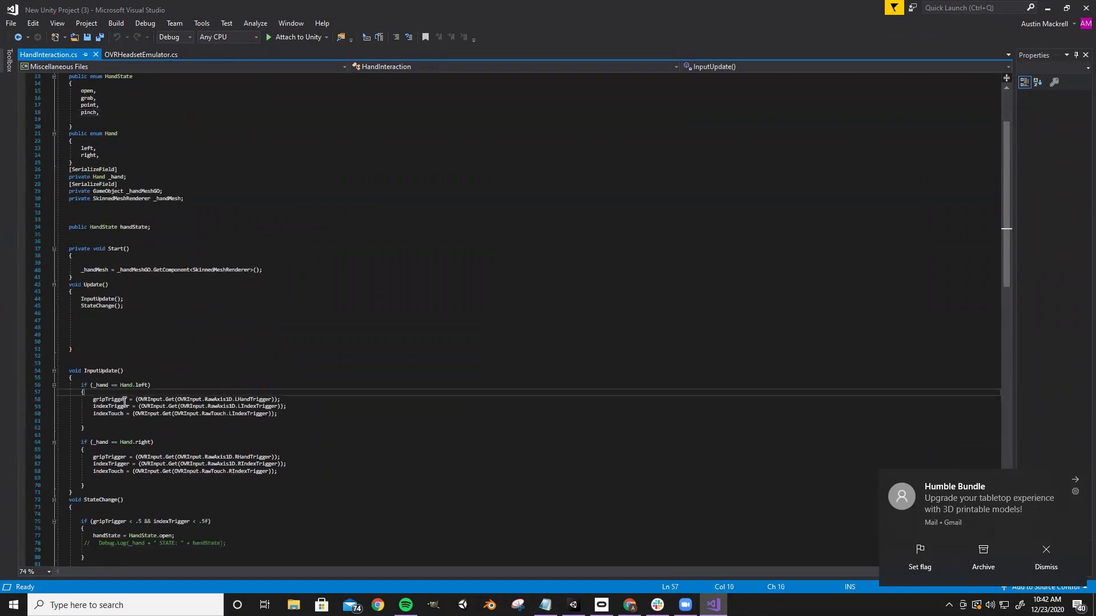
mouse_move(95, 400)
mouse_down()
mouse_move(283, 400)
mouse_move(96, 405)
mouse_up()
click(273, 403)
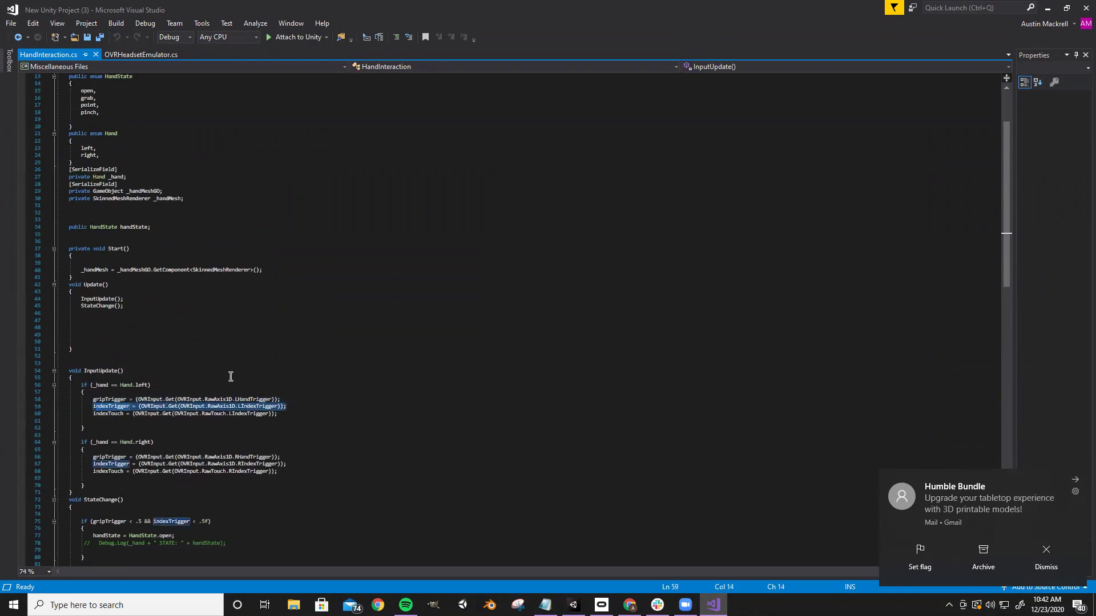
Review the HandState and Hand enums, and read through the rest of the script, including StateChange() and OnTriggerEnter()
scroll(221, 358, up, 4)
click(139, 199)
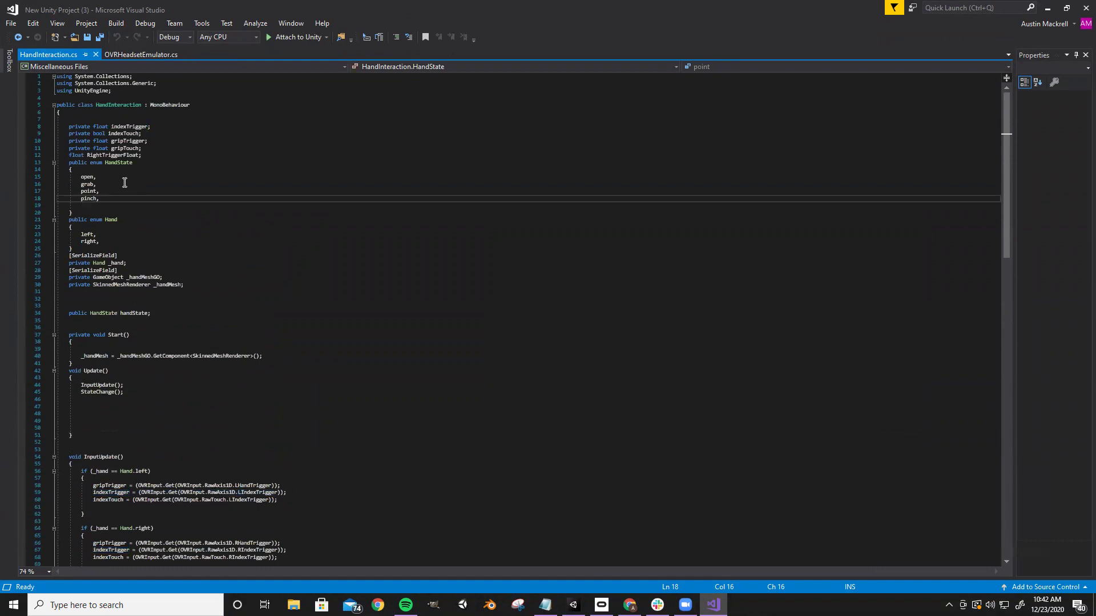
drag(151, 154, 100, 178)
click(127, 213)
drag(75, 234, 108, 240)
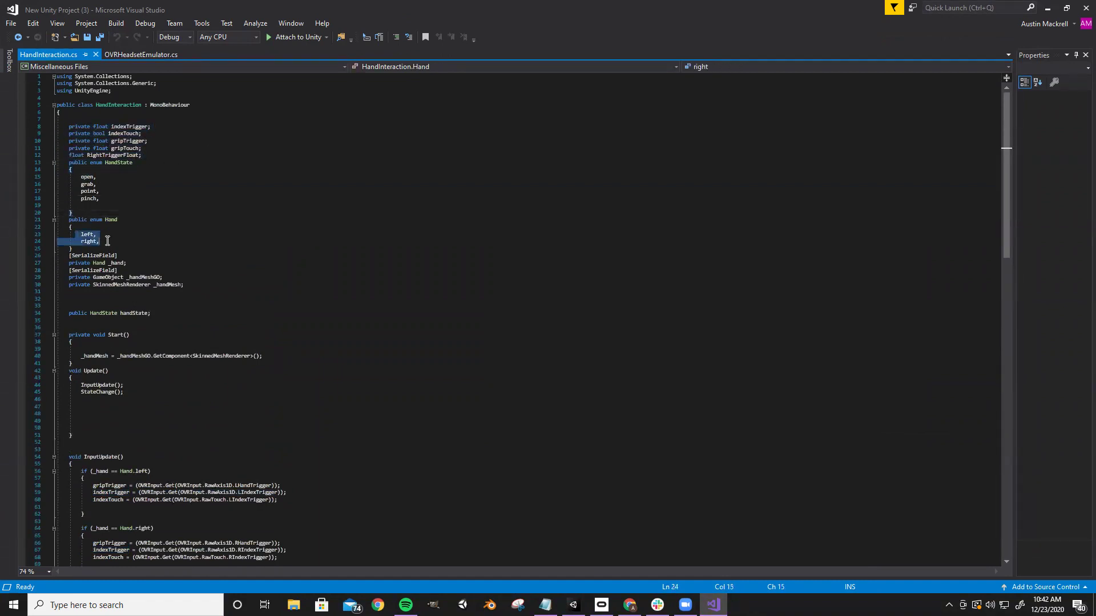
click(183, 240)
click(296, 276)
click(242, 327)
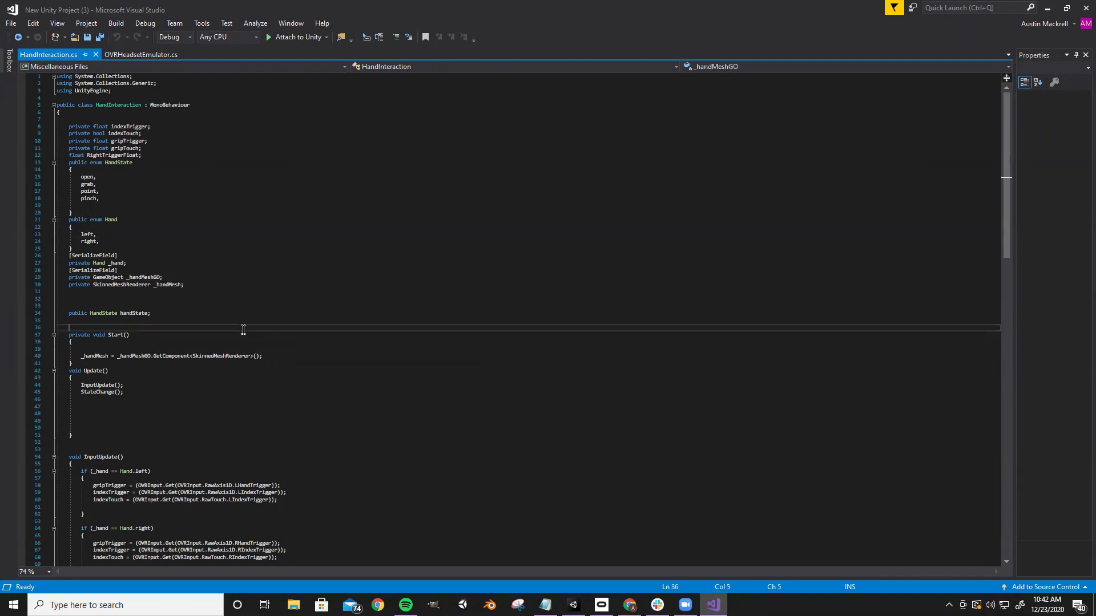
scroll(240, 331, down, 9)
scroll(237, 342, down, 16)
scroll(227, 335, up, 13)
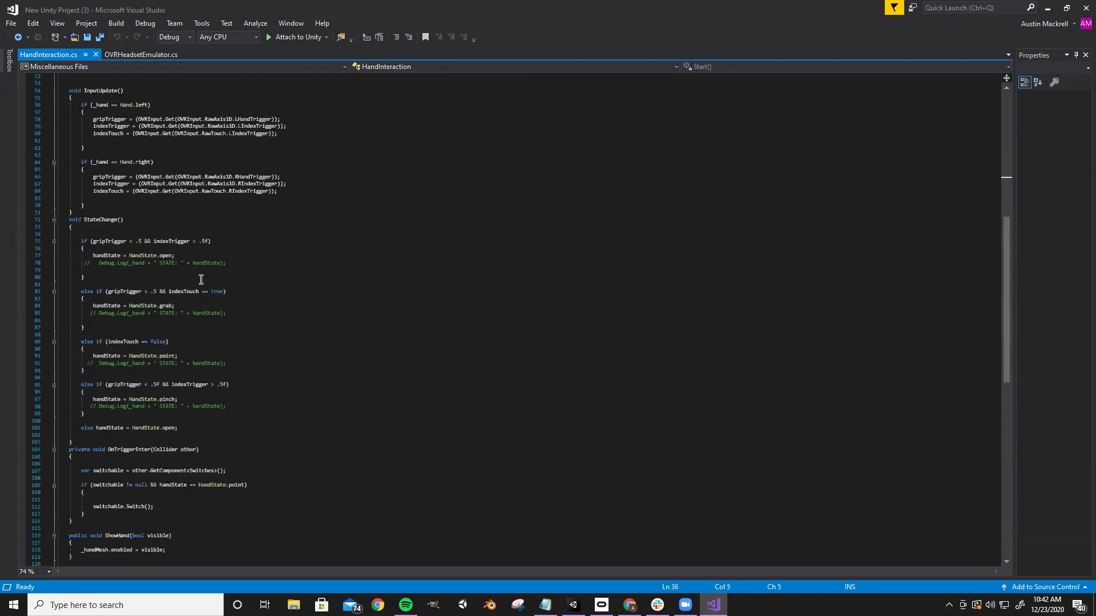
scroll(163, 174, up, 4)
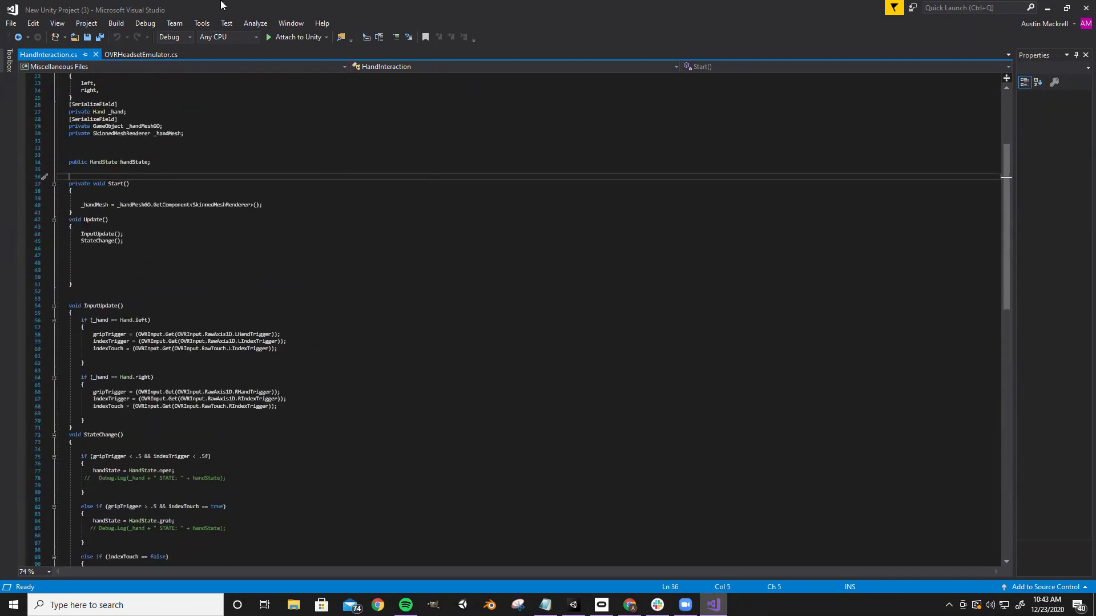
Check the OVRCameraRig's components in Unity and return to the beginning of HandInteraction.cs in Visual Studio
click(1047, 8)
scroll(977, 446, down, 3)
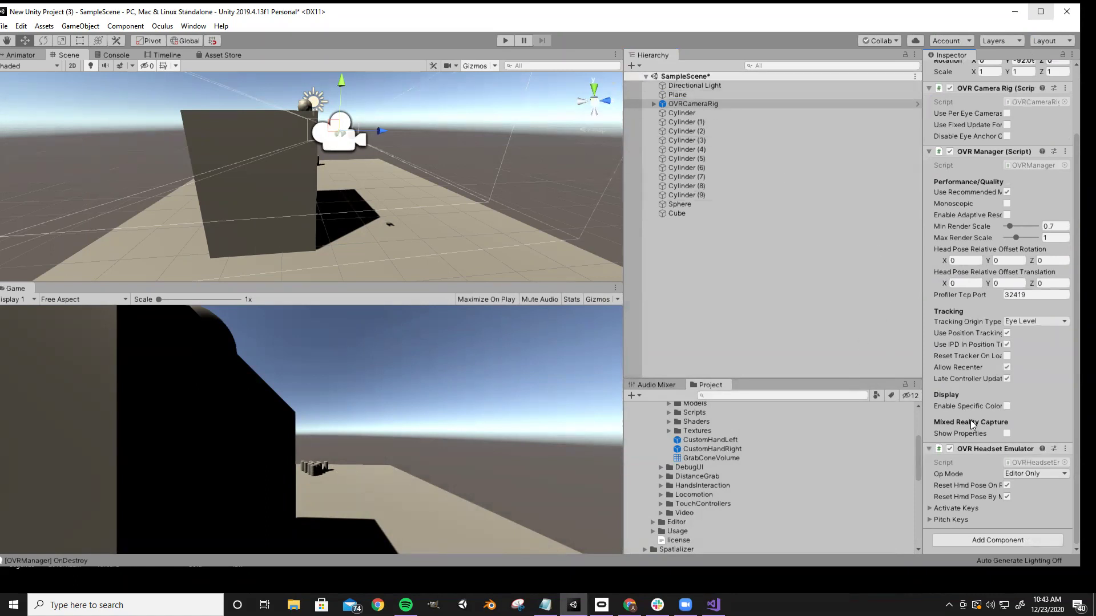
click(713, 605)
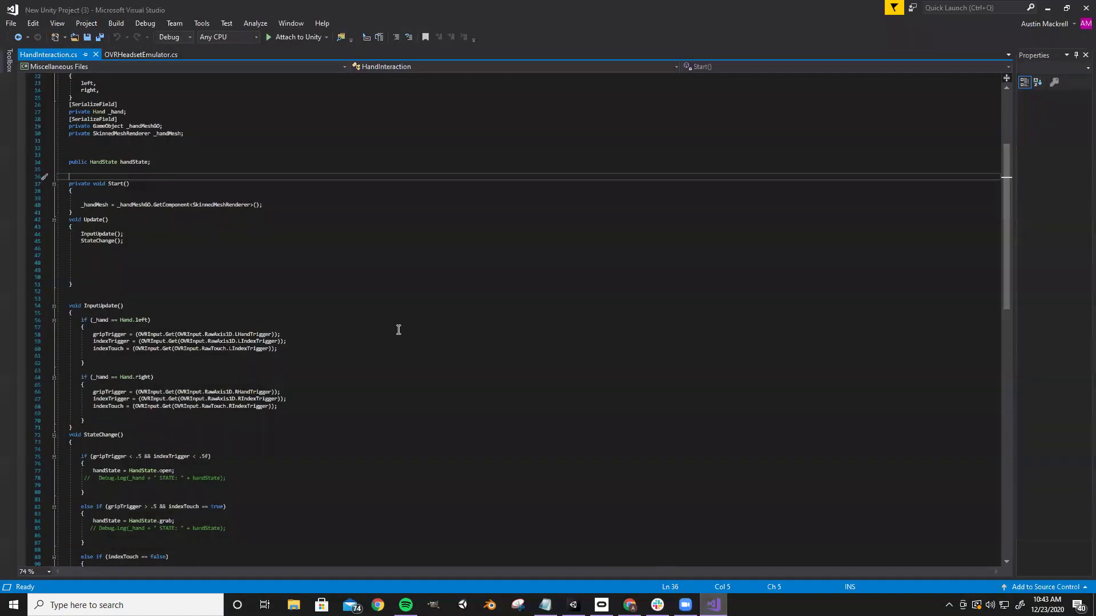
scroll(238, 247, up, 4)
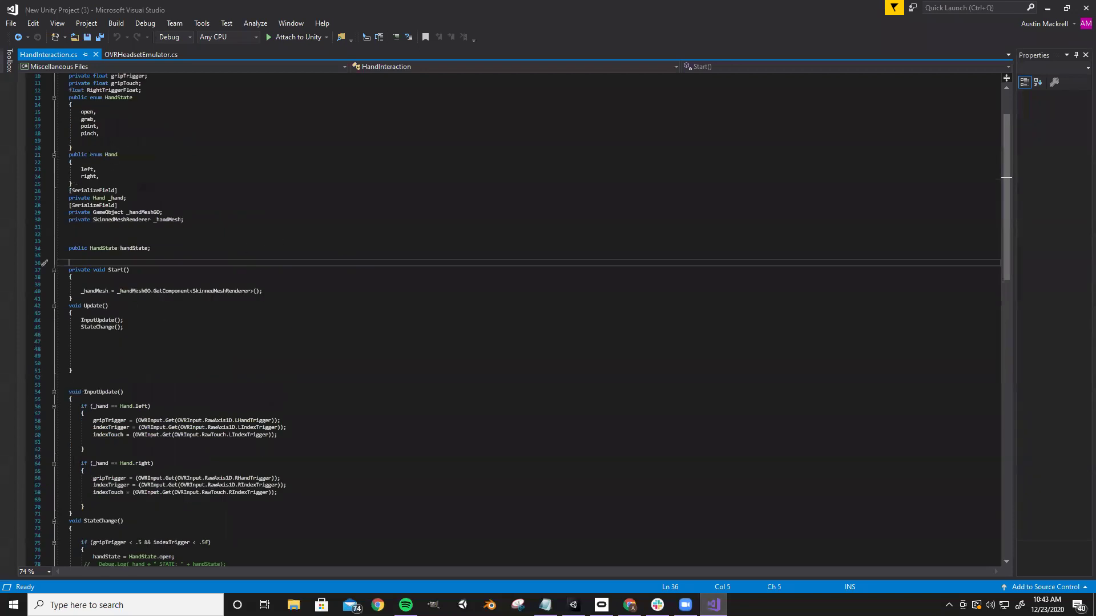
click(431, 277)
scroll(194, 250, up, 3)
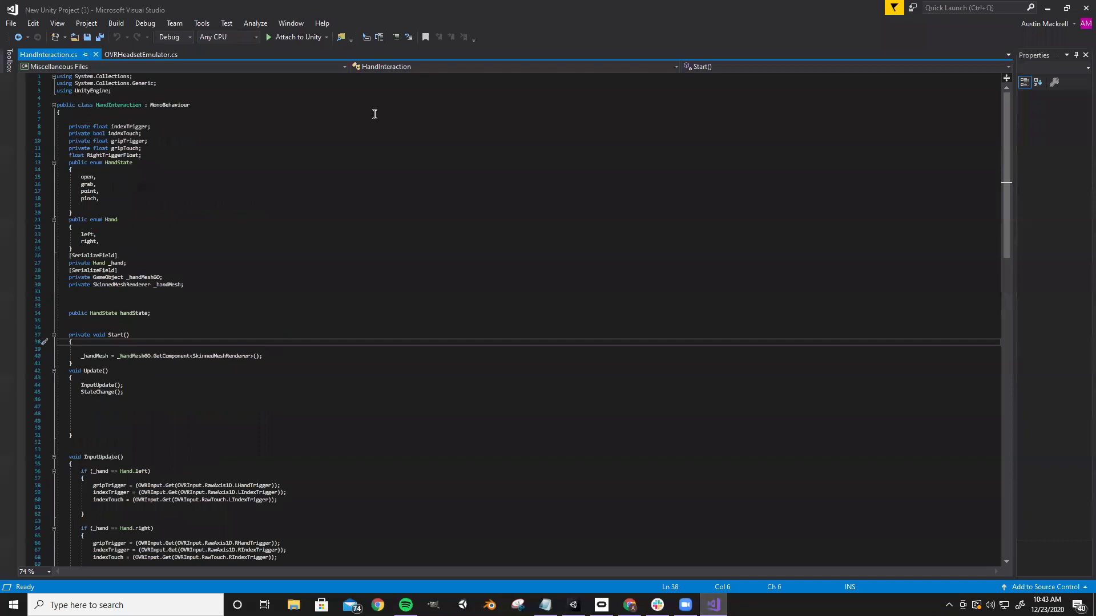
Switch back to Unity and show the components of CustomHandLeft under the OVRCameraRig's LeftHandAnchor
click(1047, 8)
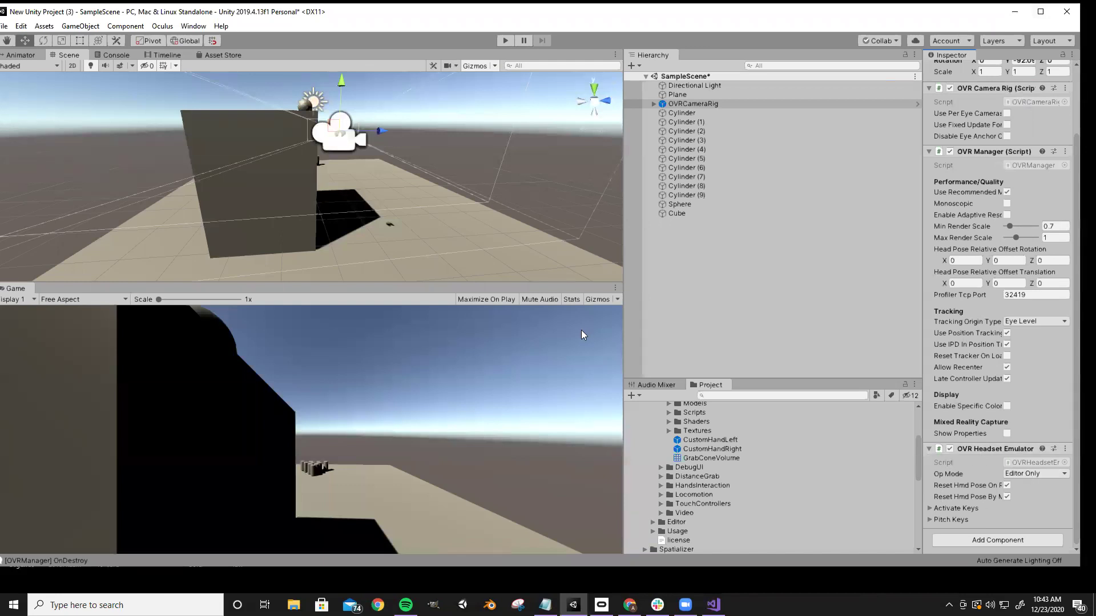
right_drag(463, 171, 419, 192)
right_drag(332, 224, 356, 223)
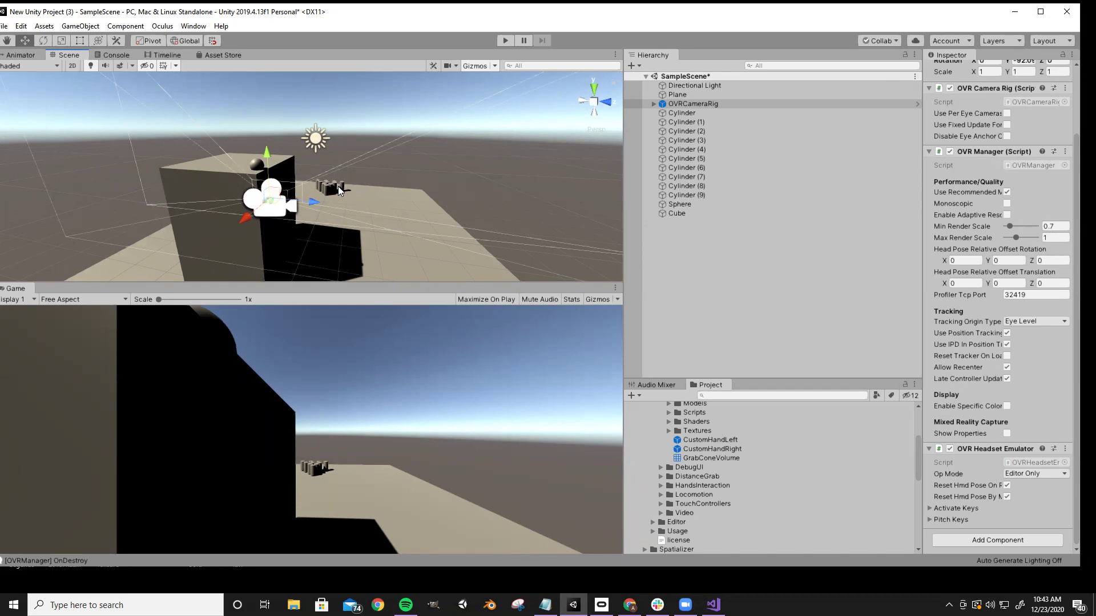
click(653, 104)
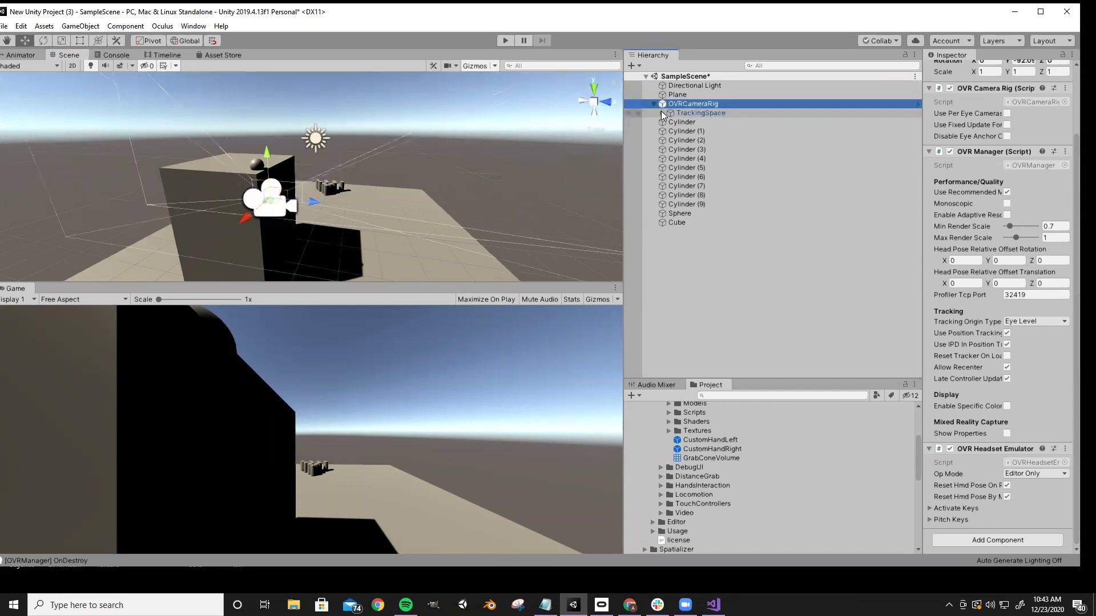
click(662, 112)
click(705, 158)
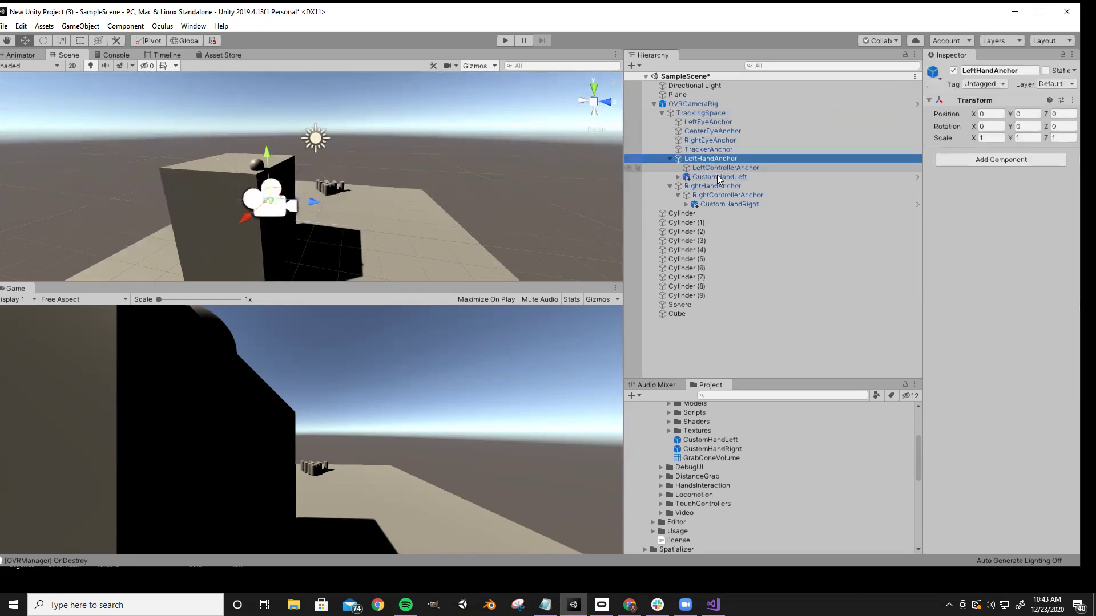
click(717, 175)
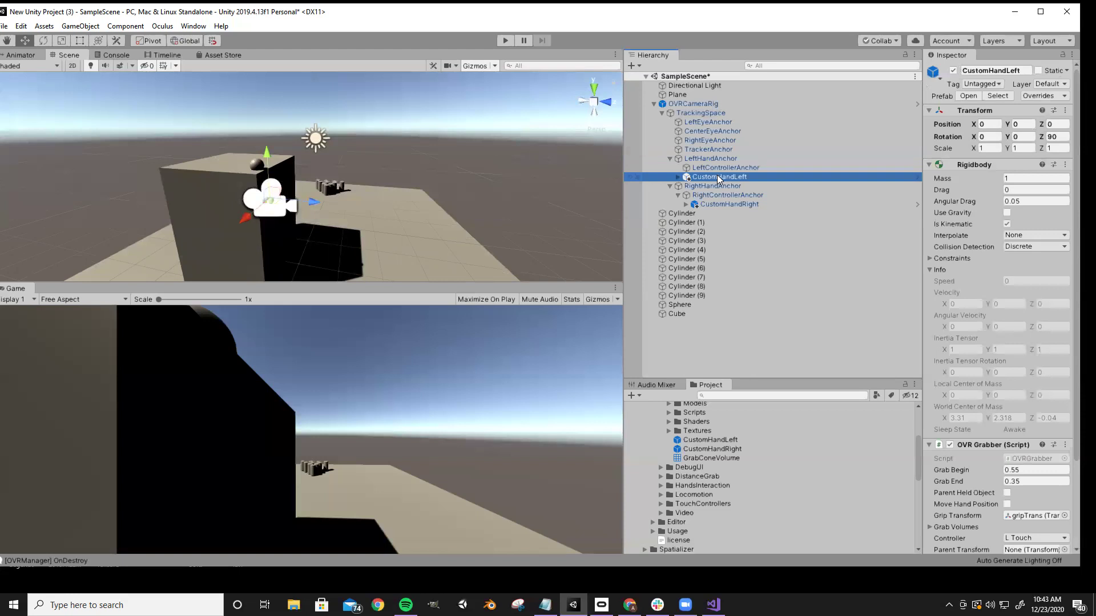